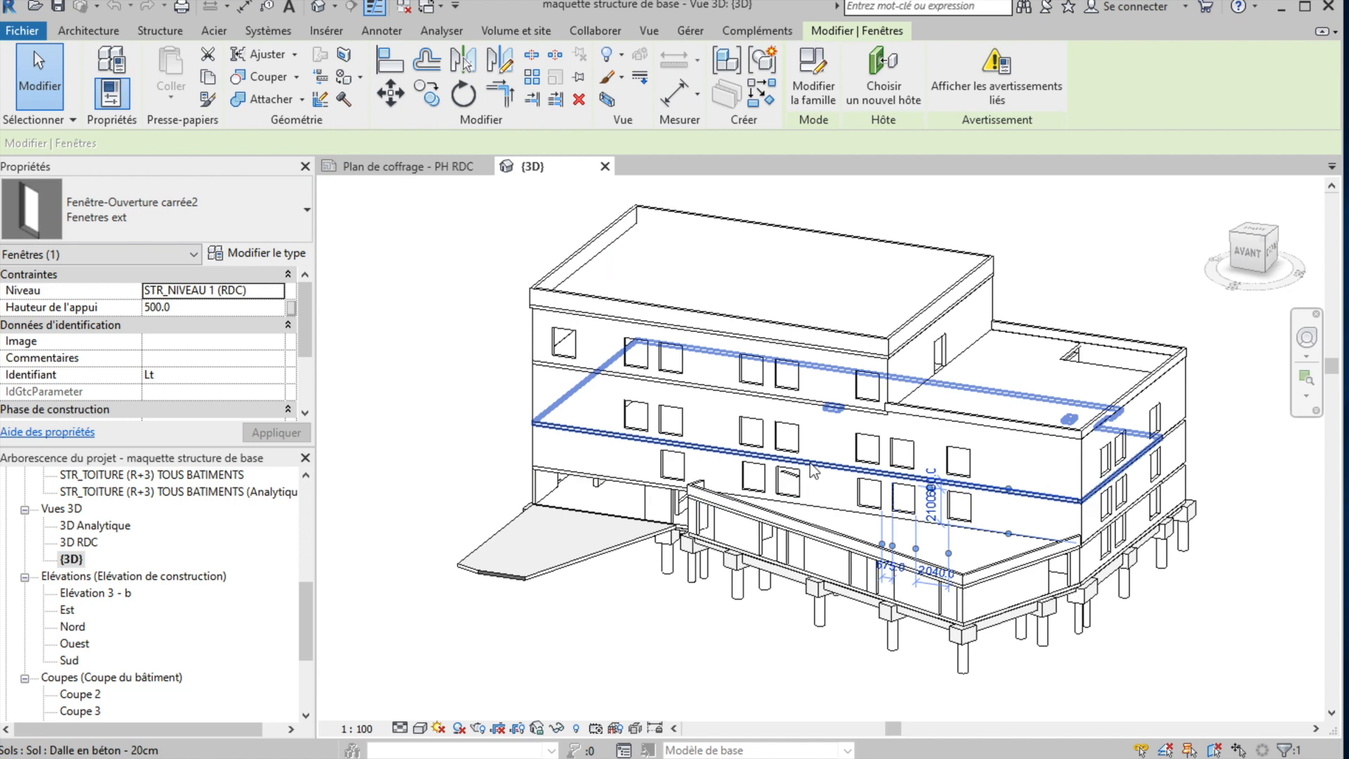
Examine the properties of the R+1 concrete slab and the ground-floor exterior wall below it.
left_click(813, 492)
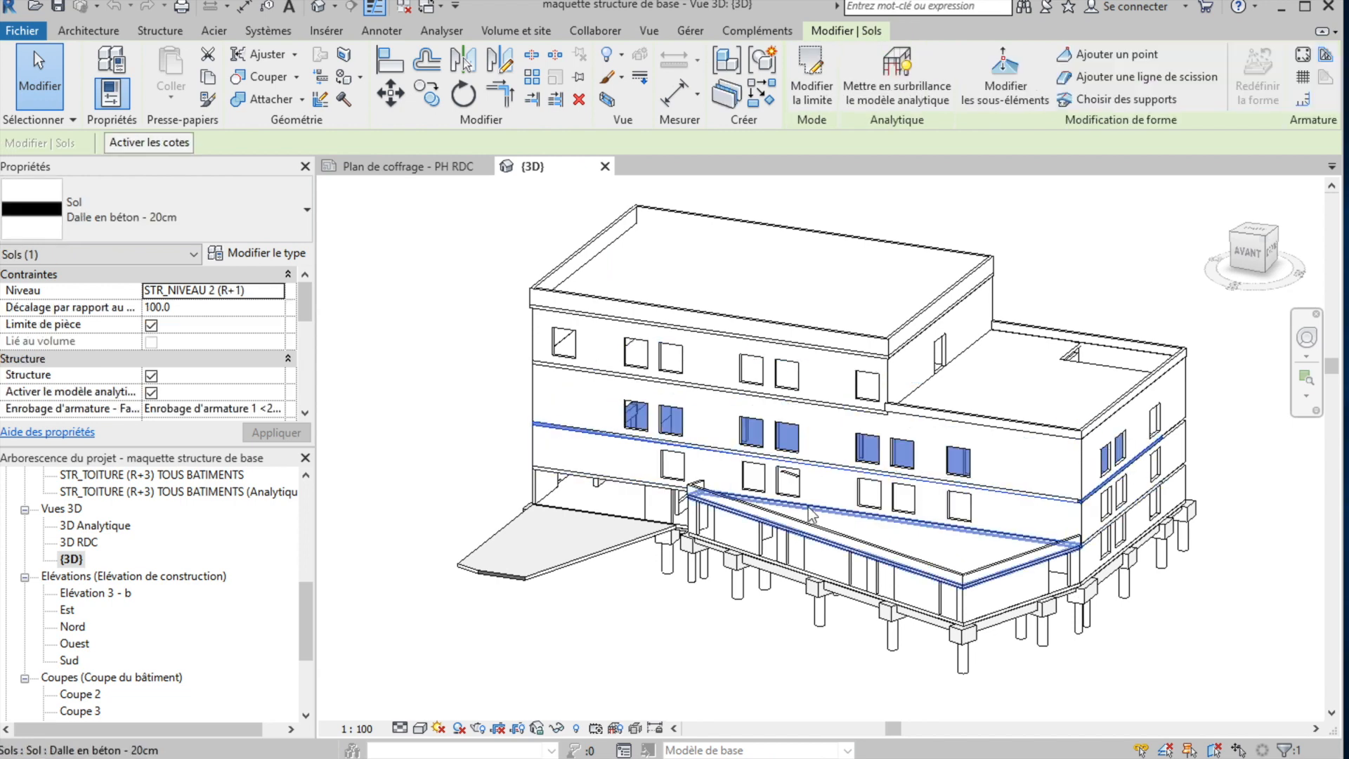
left_click(810, 507)
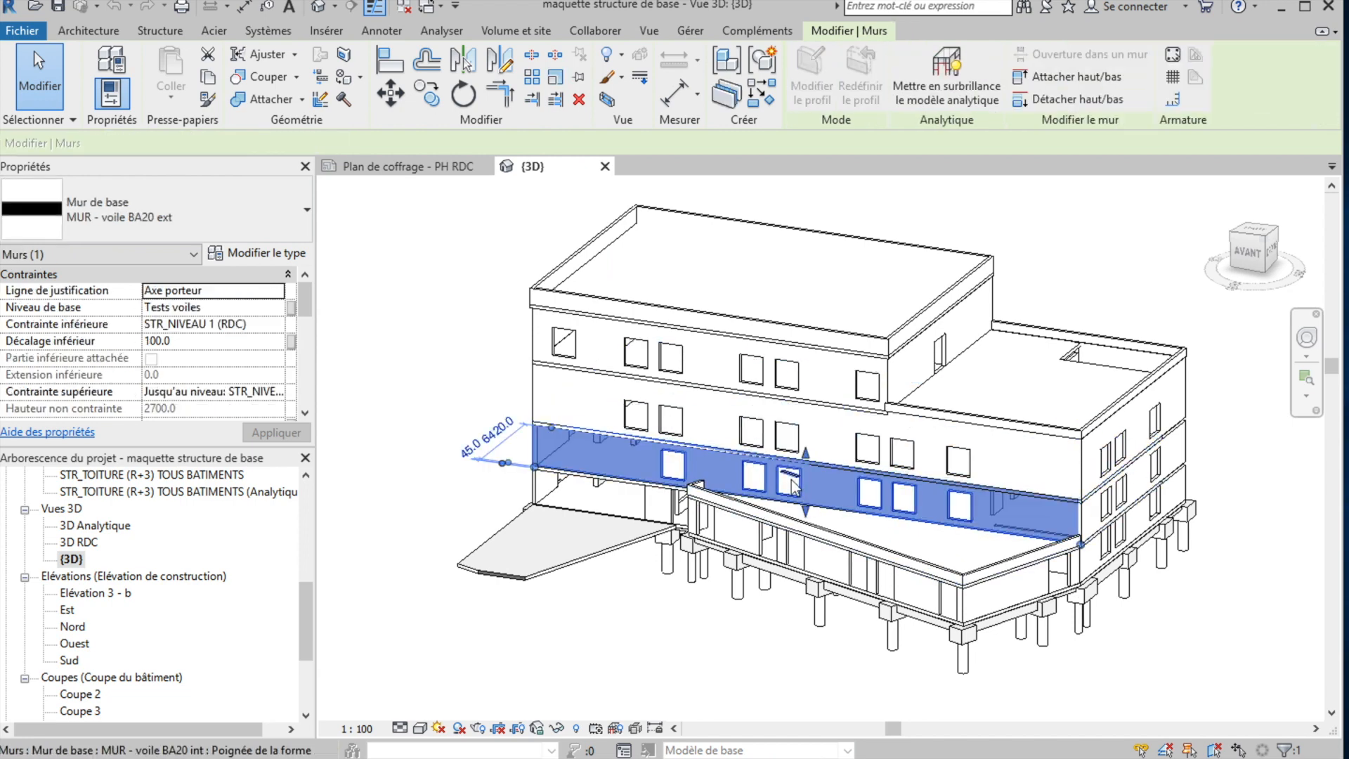
left_click(400, 448)
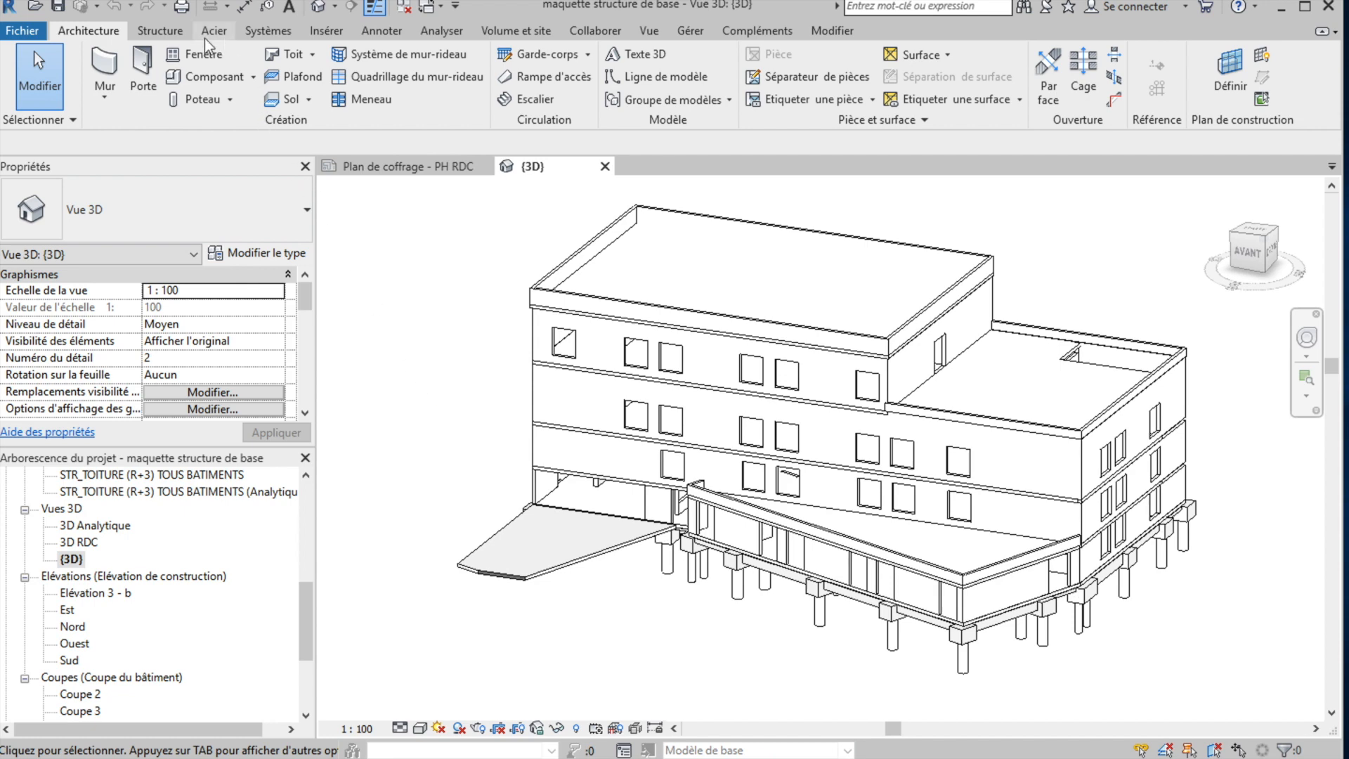
Purge all unused elements from the project and recheck for remaining purgeable items.
left_click(690, 35)
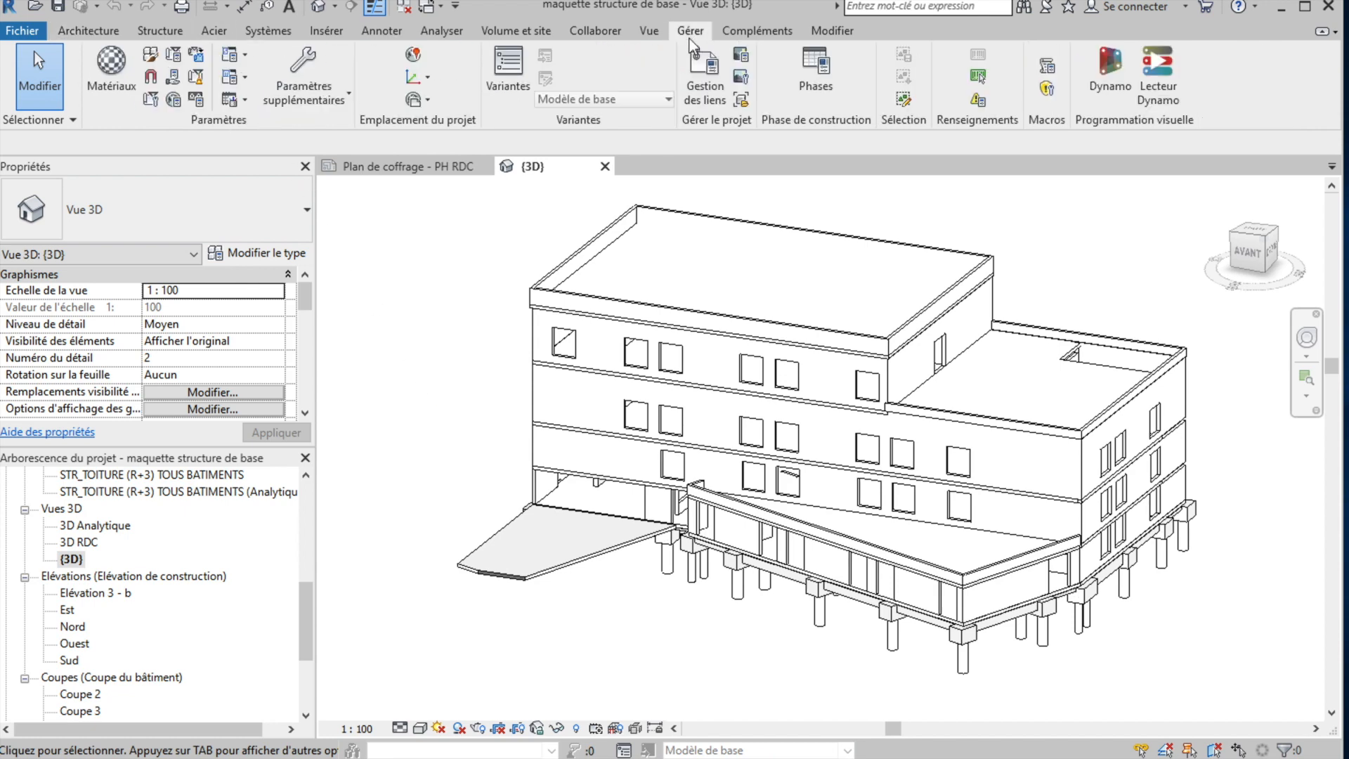
left_click(197, 81)
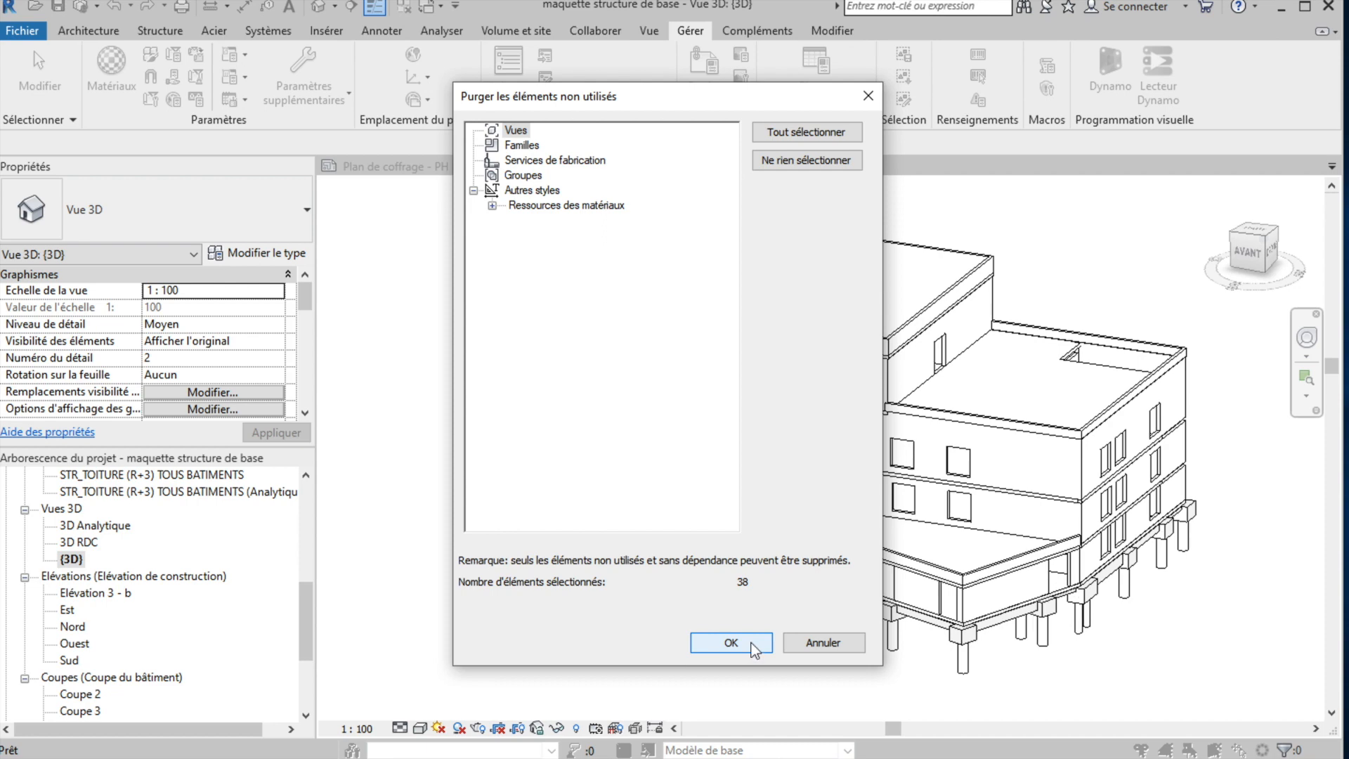
left_click(787, 137)
left_click(731, 642)
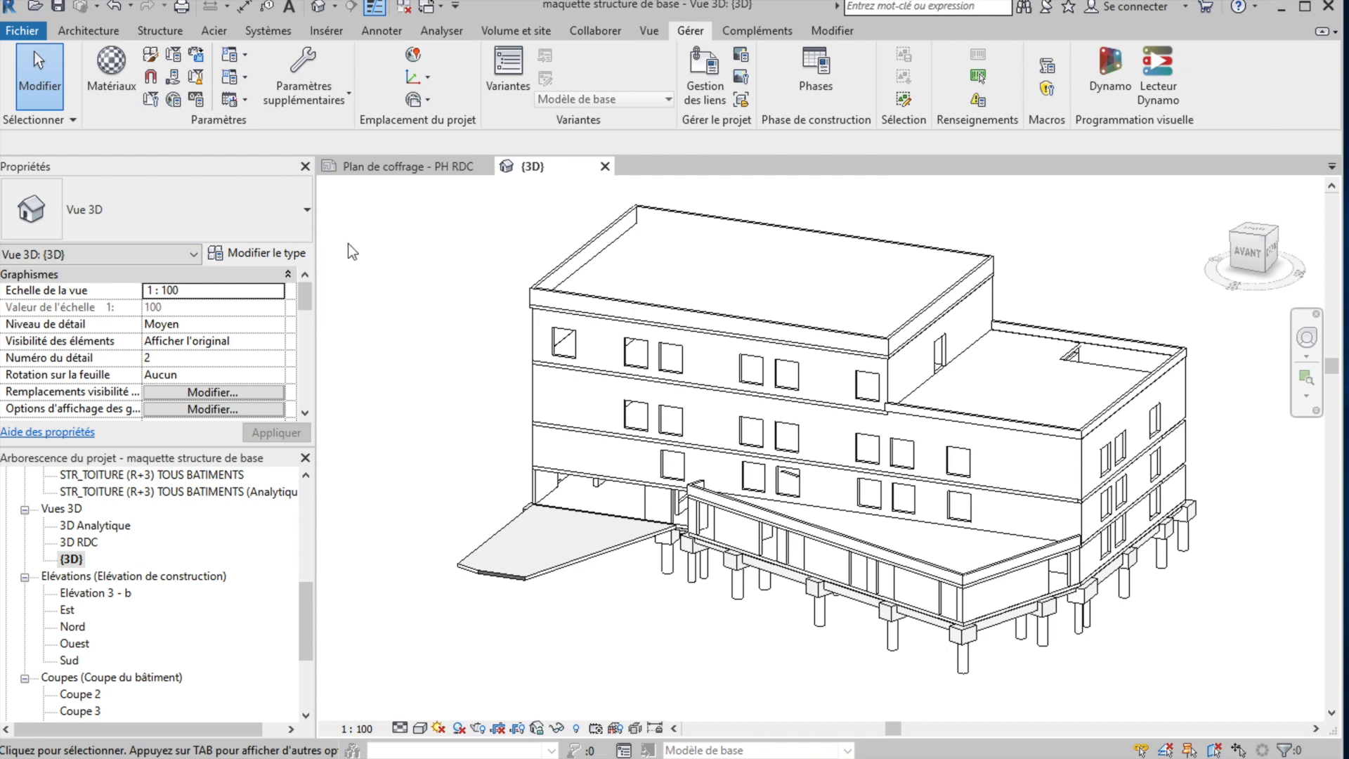
left_click(196, 77)
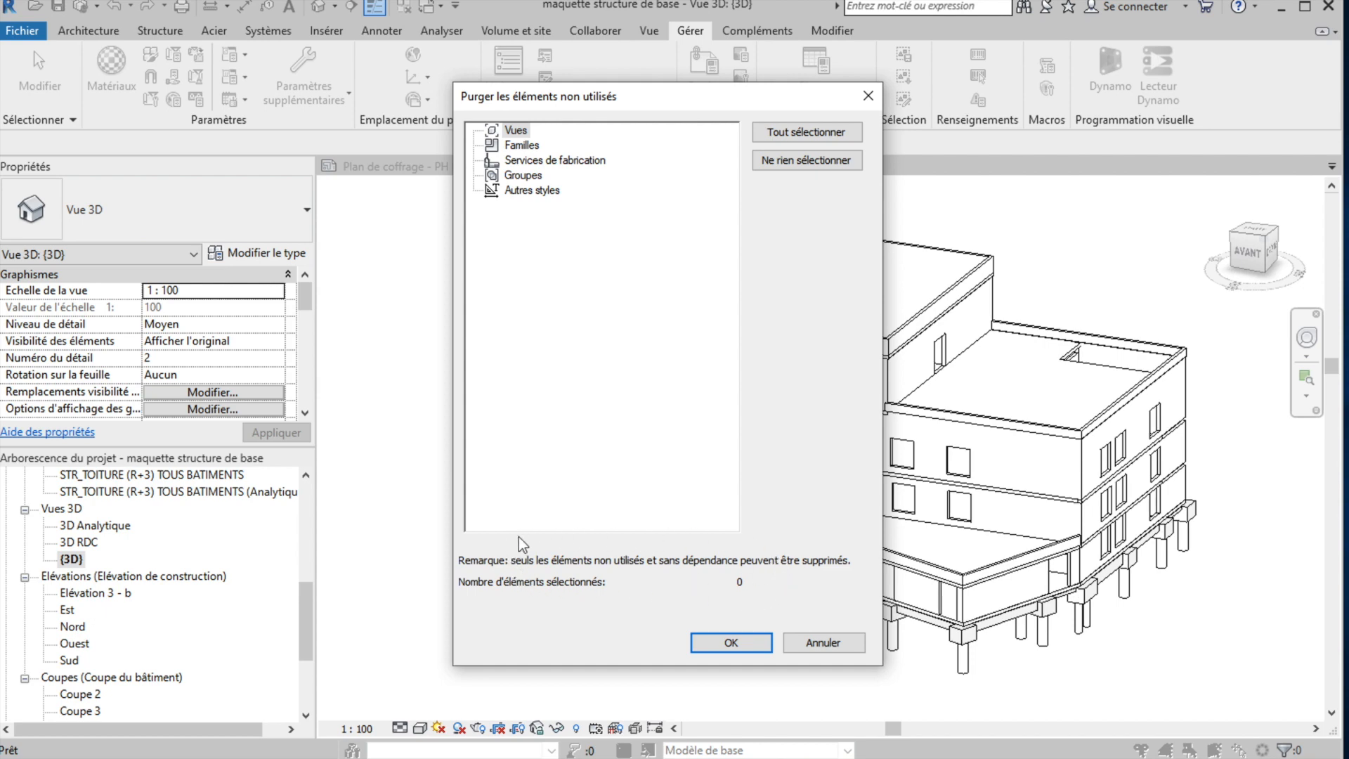
left_click(821, 643)
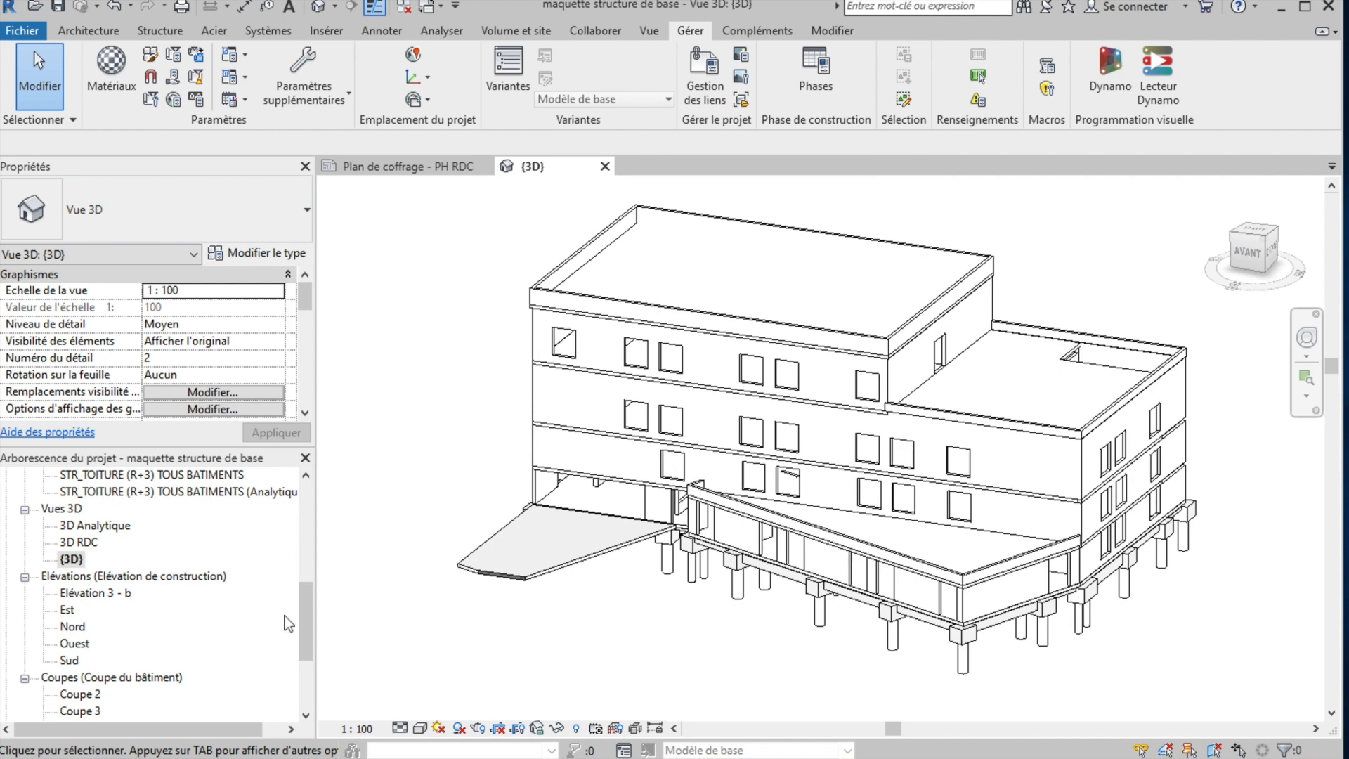
Examine the family categories listed in the project tree.
left_click_drag(302, 622, 233, 671)
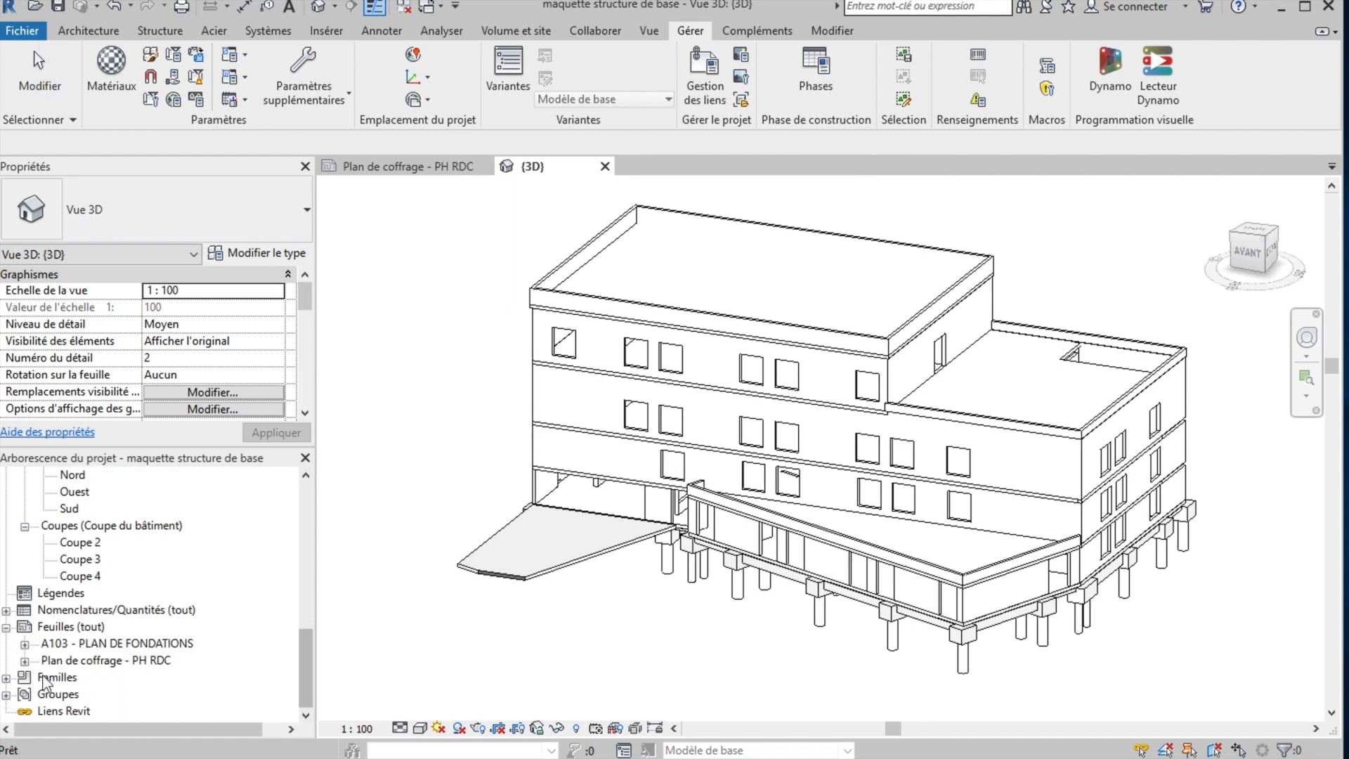
left_click(7, 677)
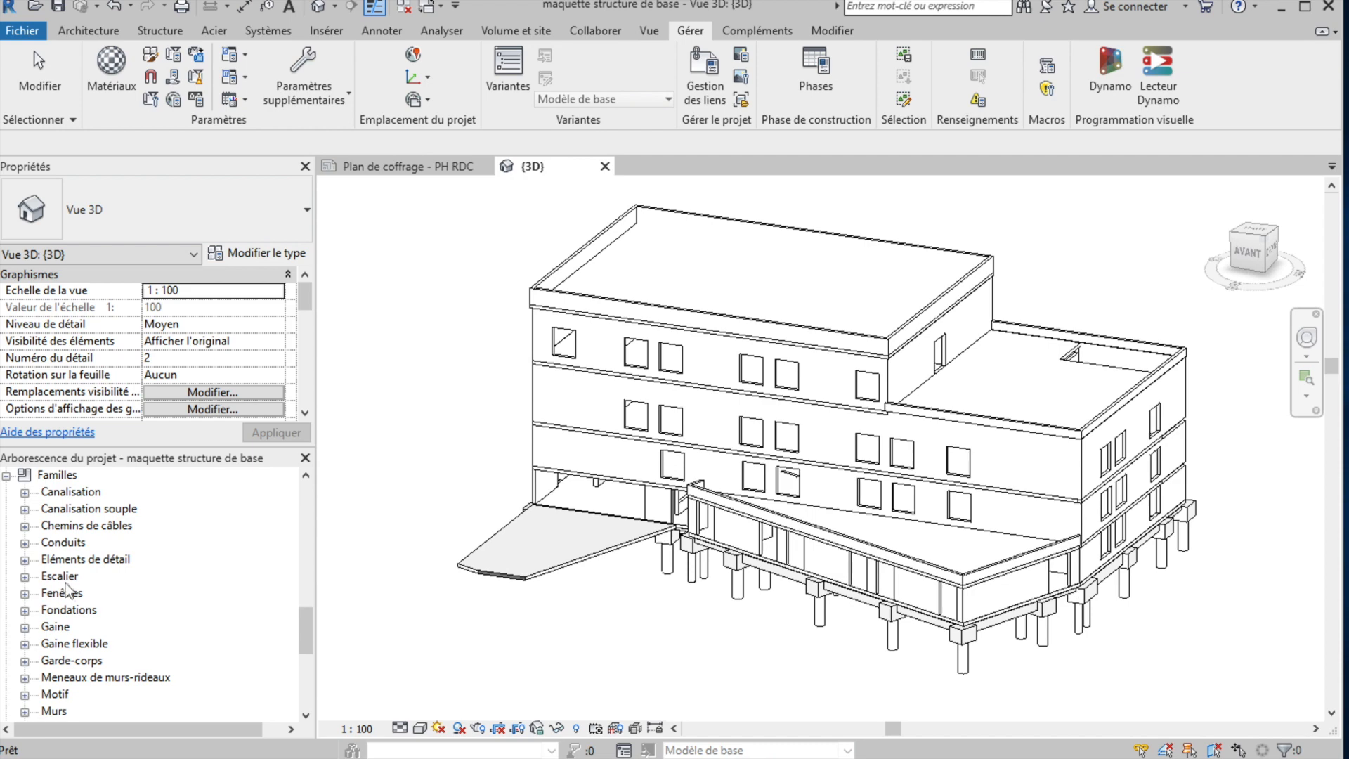
left_click_drag(309, 647, 322, 503)
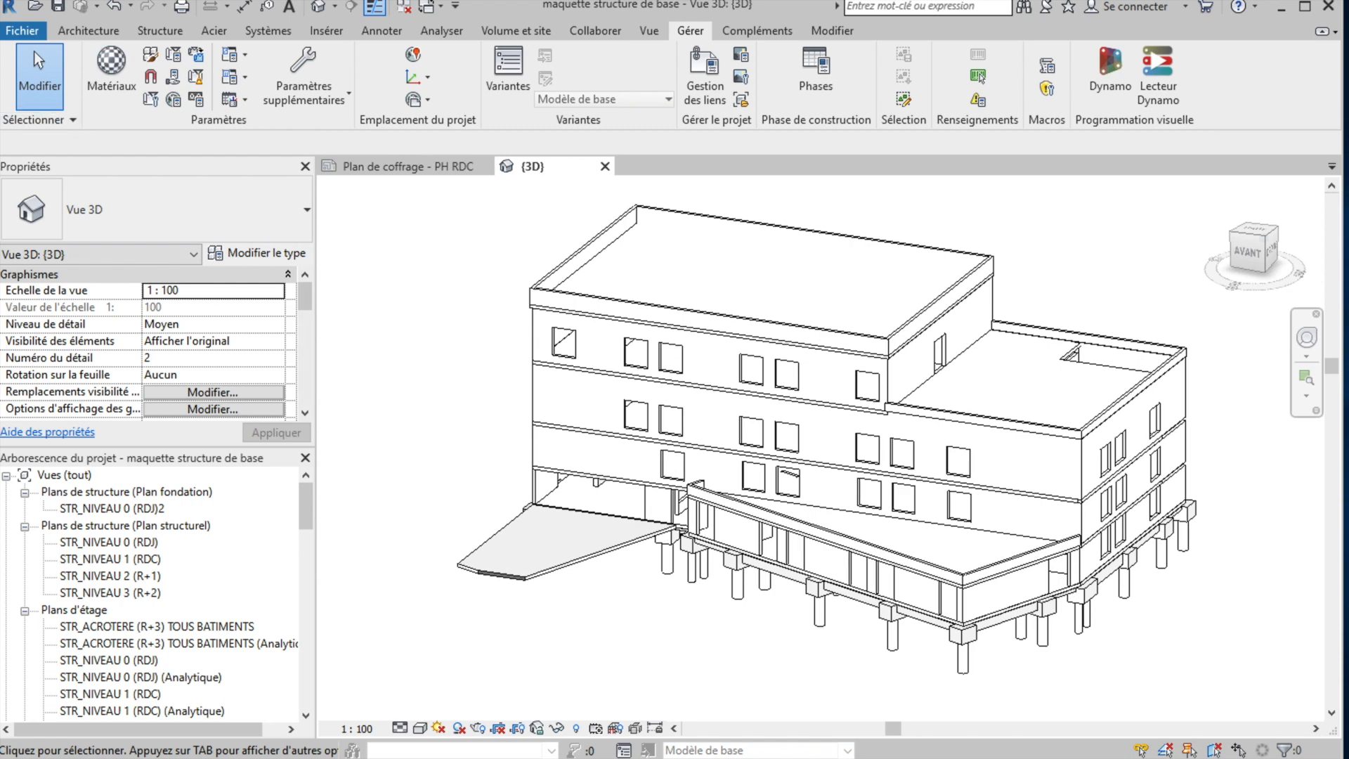
Save the project as "maquette structure de base retravaillé", replacing the existing file.
left_click(30, 32)
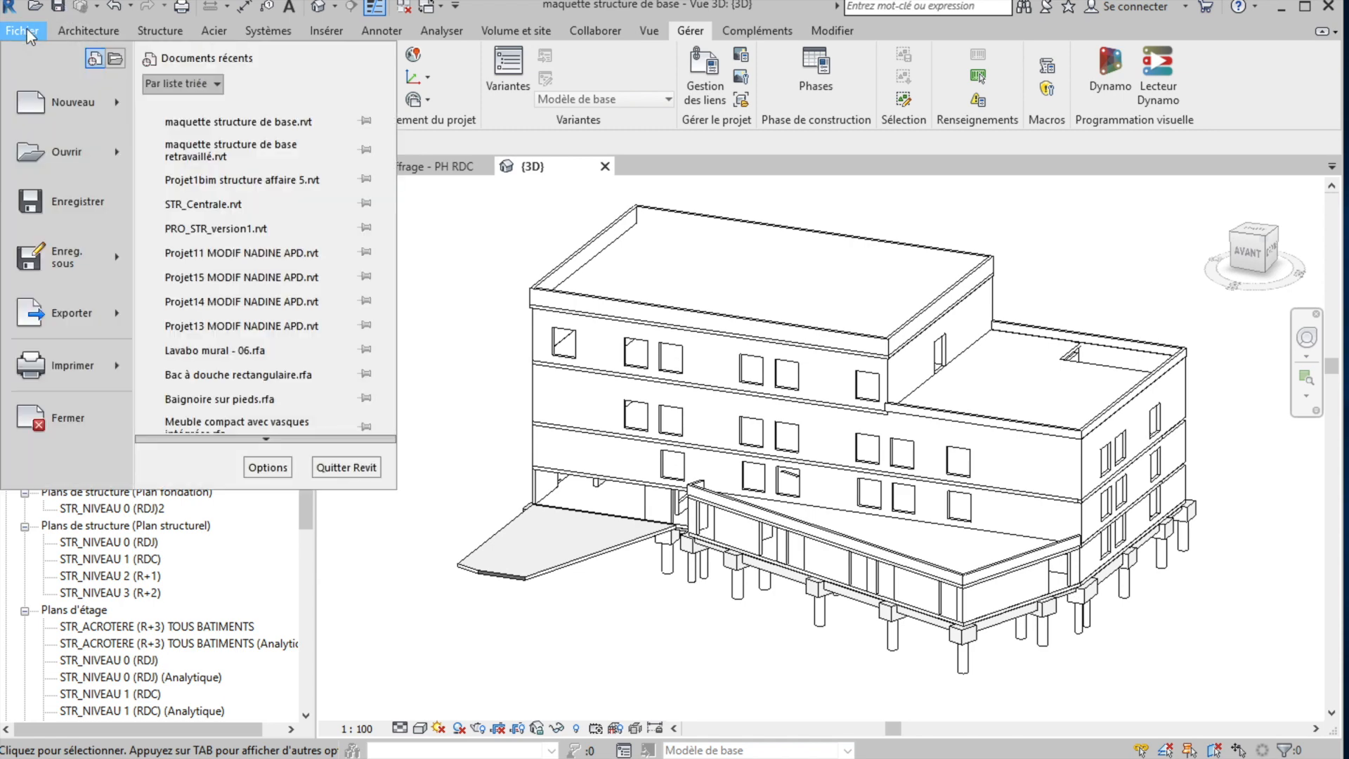
mouse_move(92, 258)
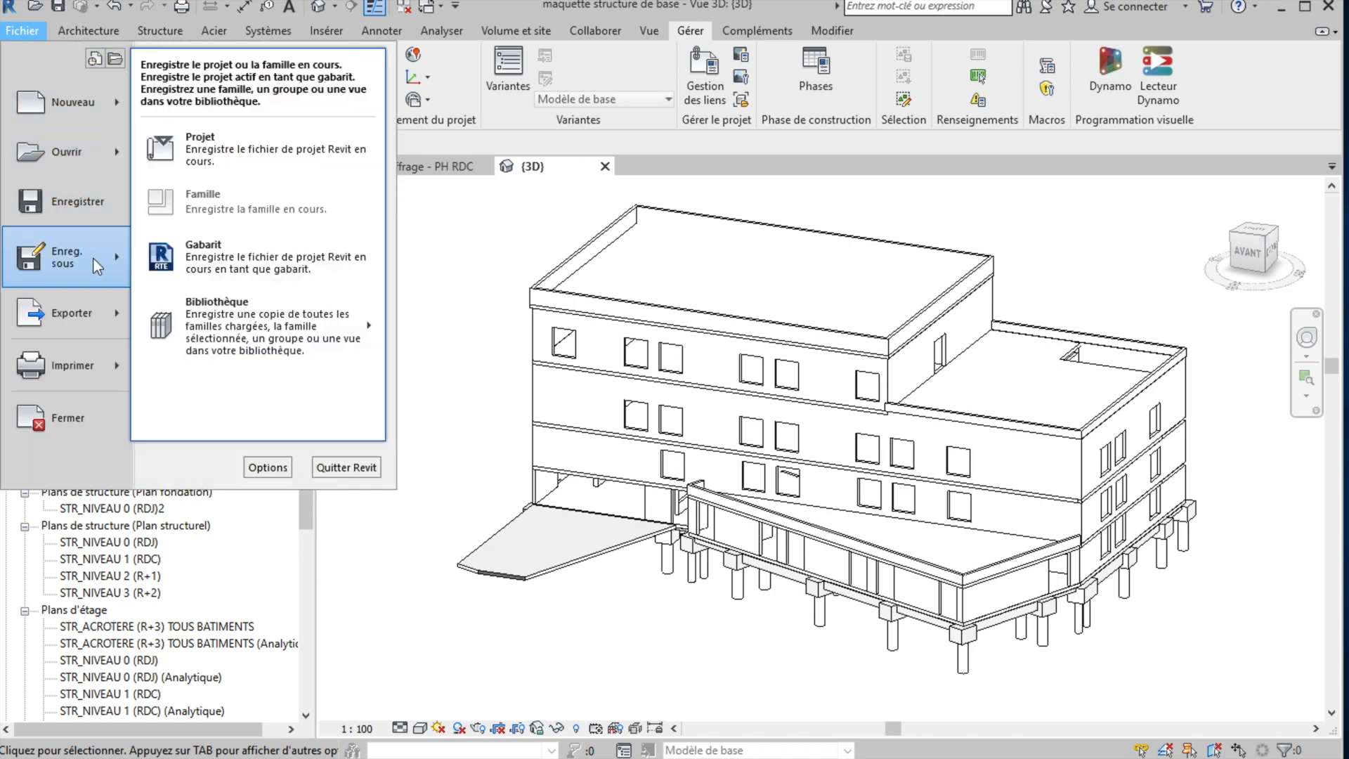
left_click(211, 156)
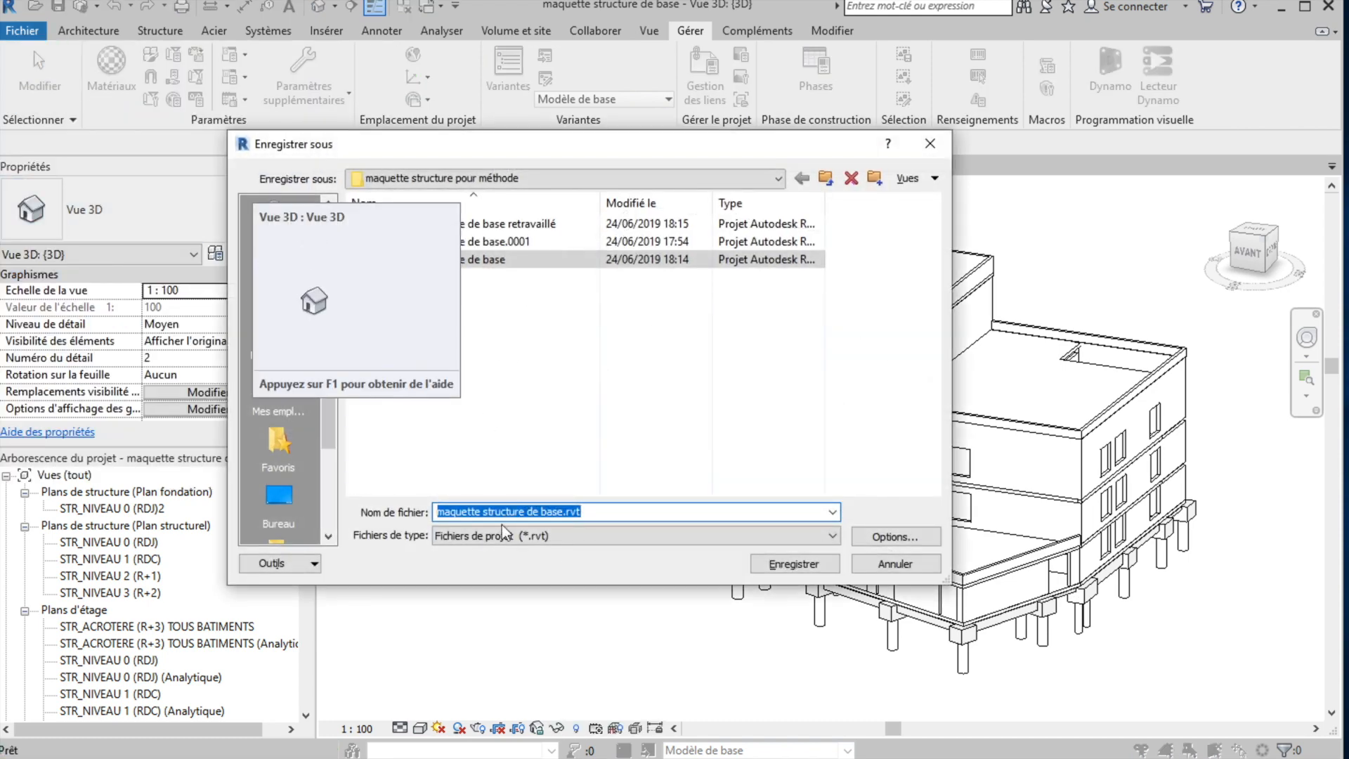
left_click(564, 511)
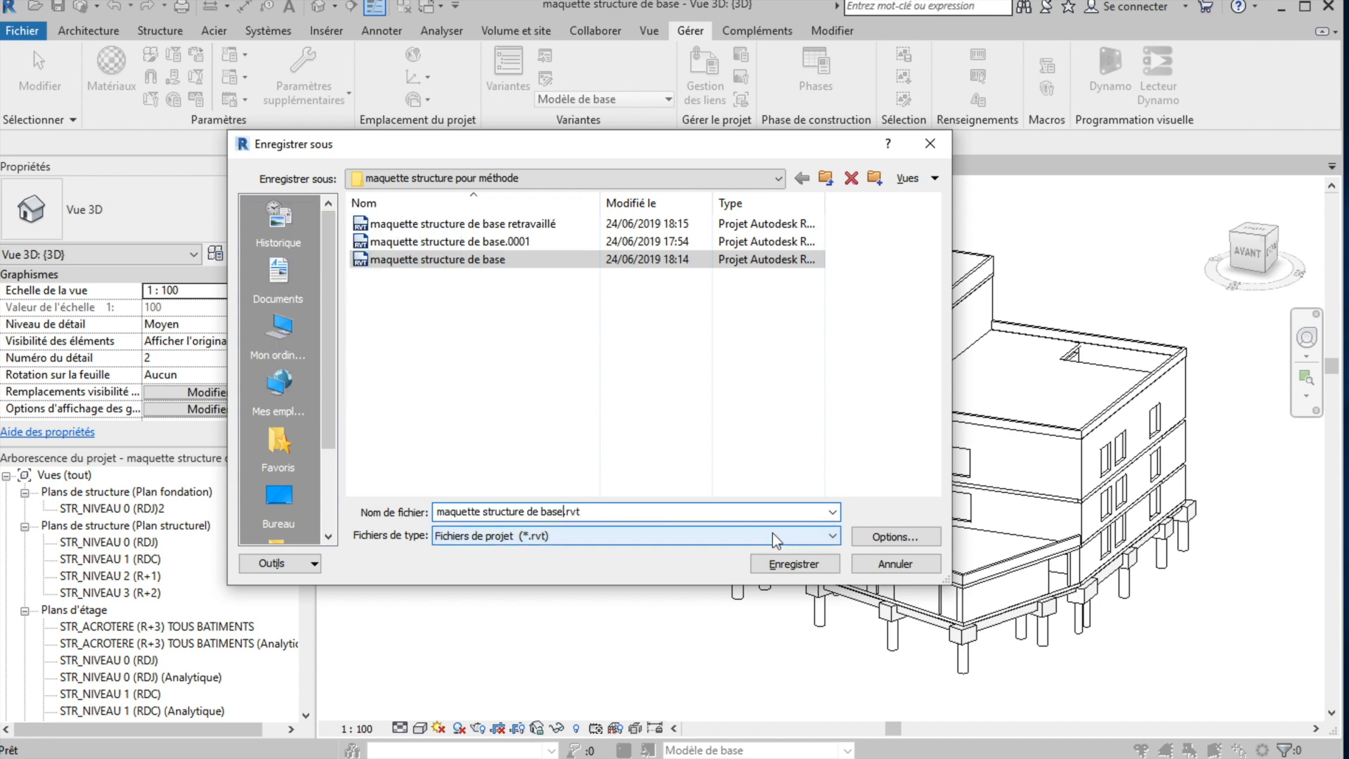
type("retravaillé")
left_click(787, 565)
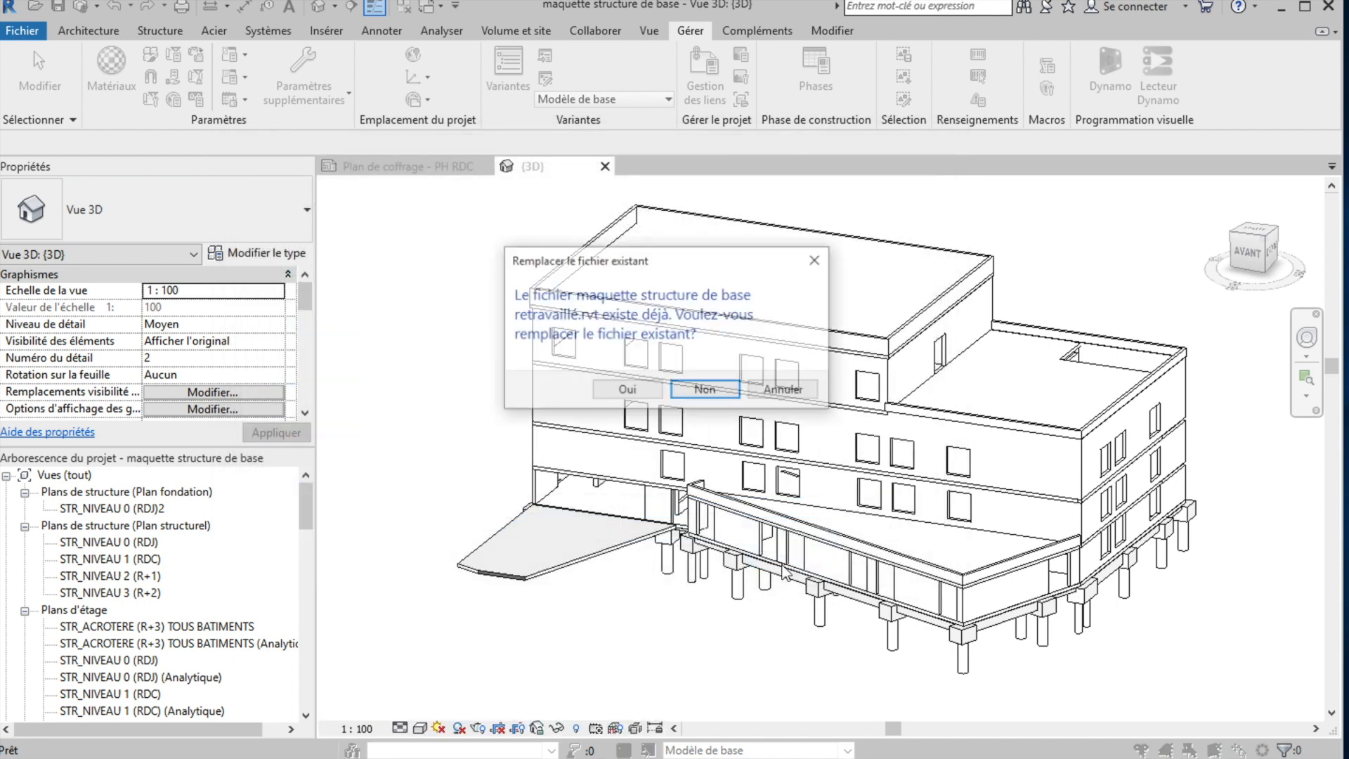
left_click(645, 391)
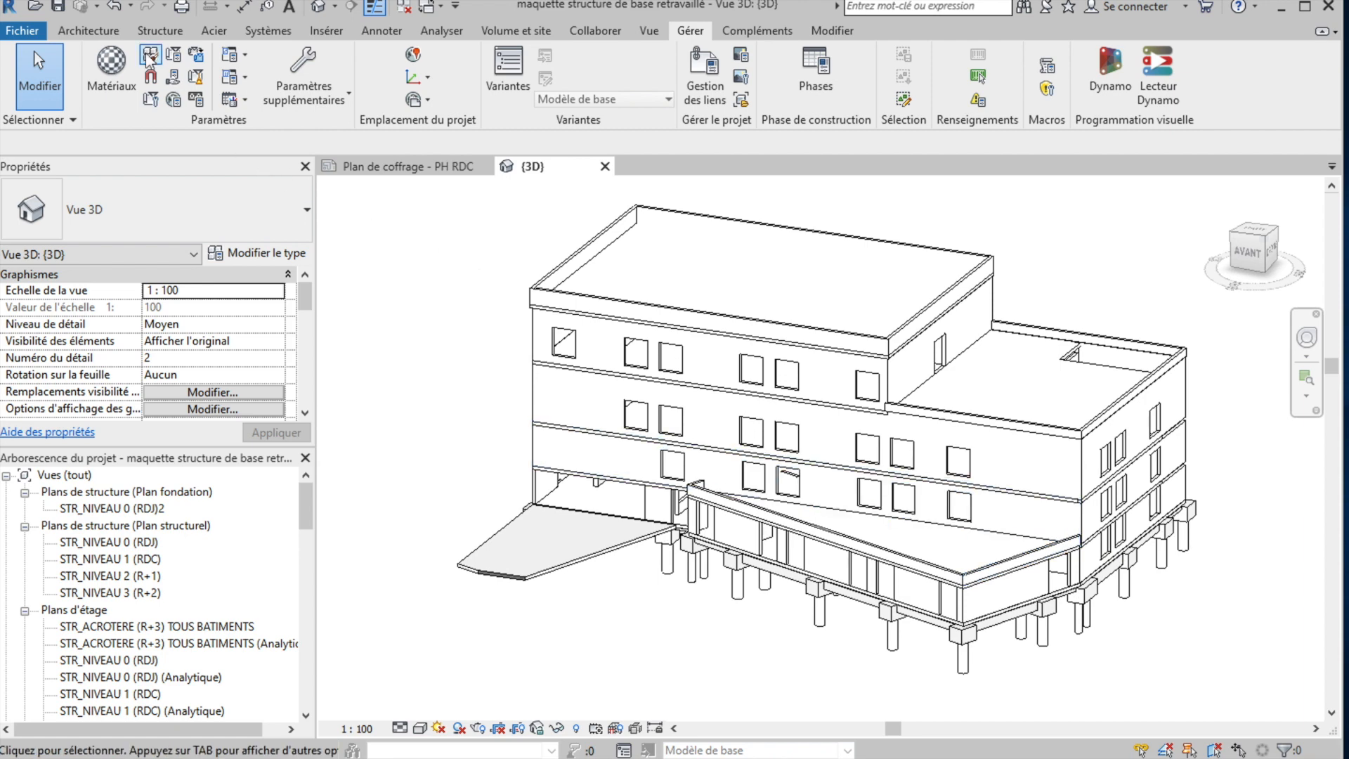
Close the current project's open views and create a new project from the Gabarit de structure template.
left_click(605, 166)
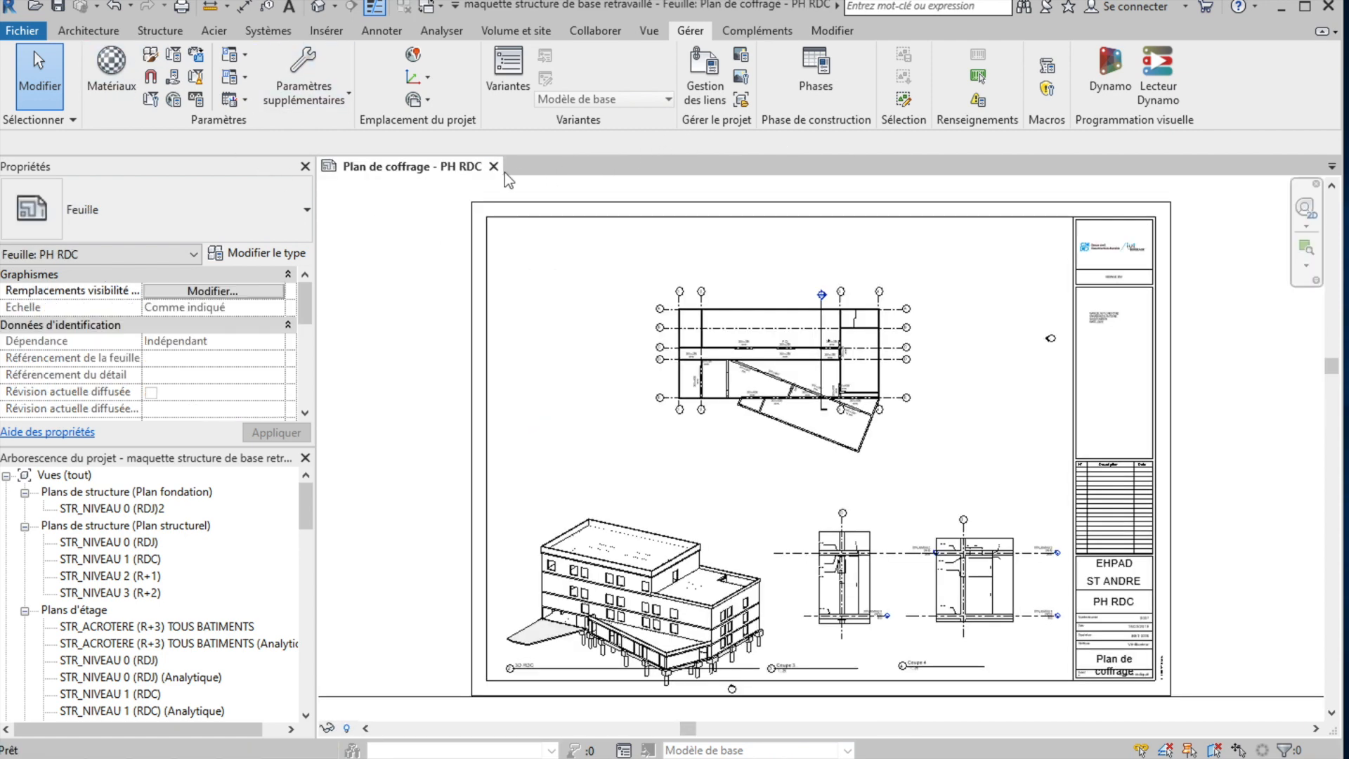
left_click(494, 166)
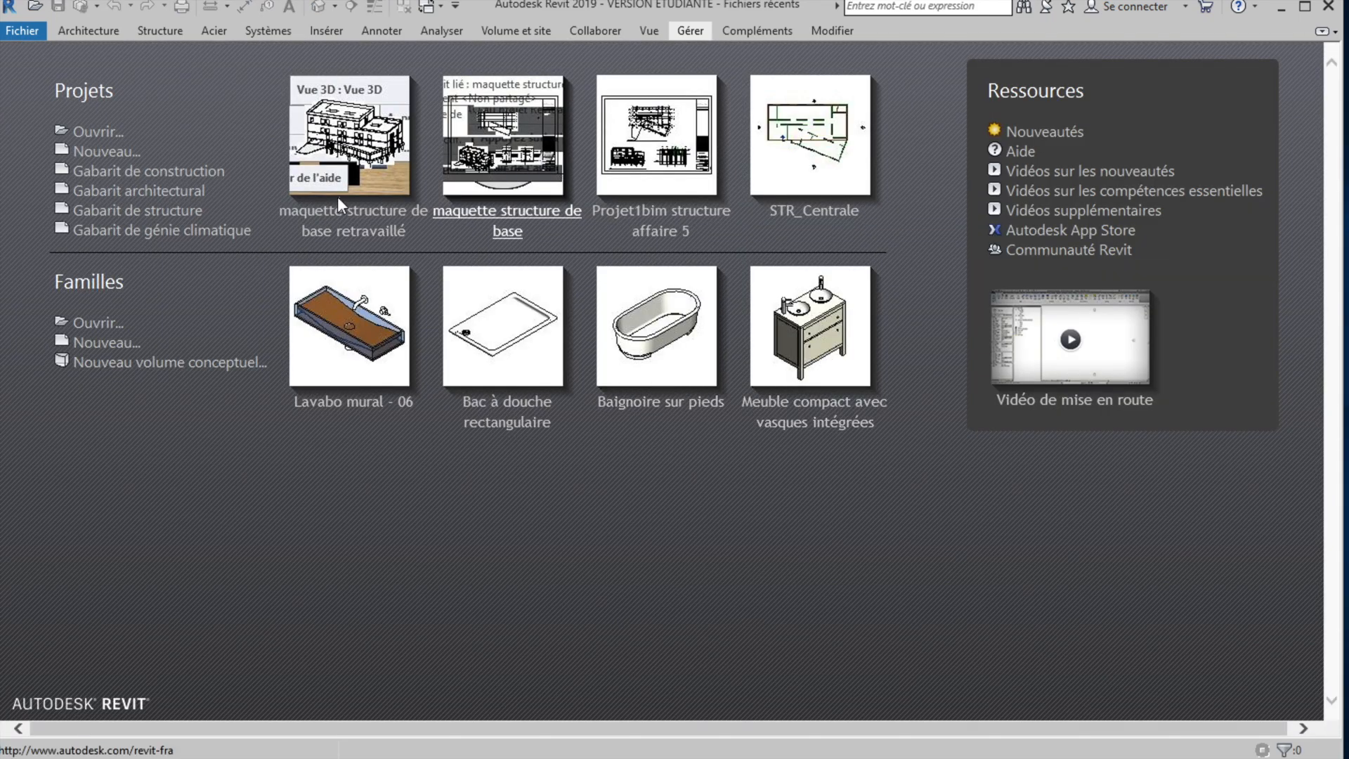
left_click(111, 151)
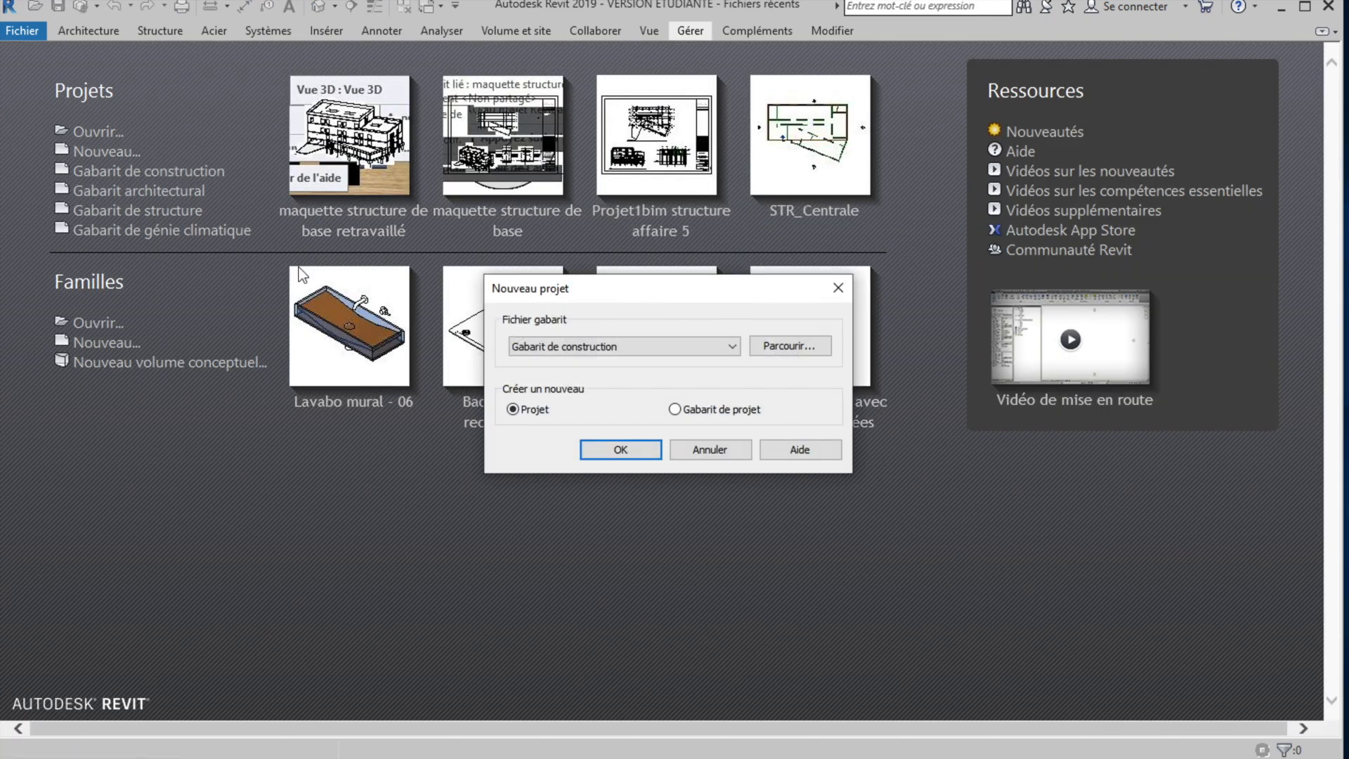
left_click(638, 347)
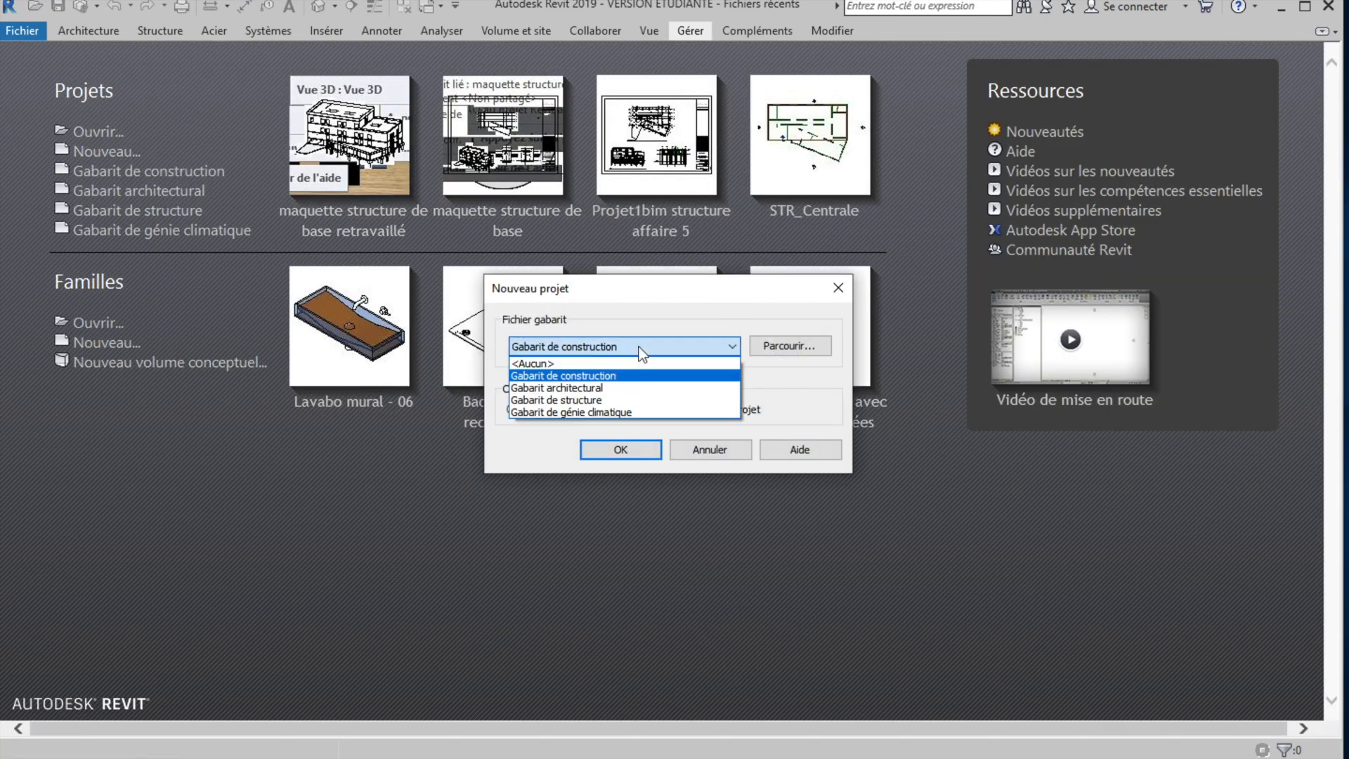
left_click(592, 399)
left_click(621, 449)
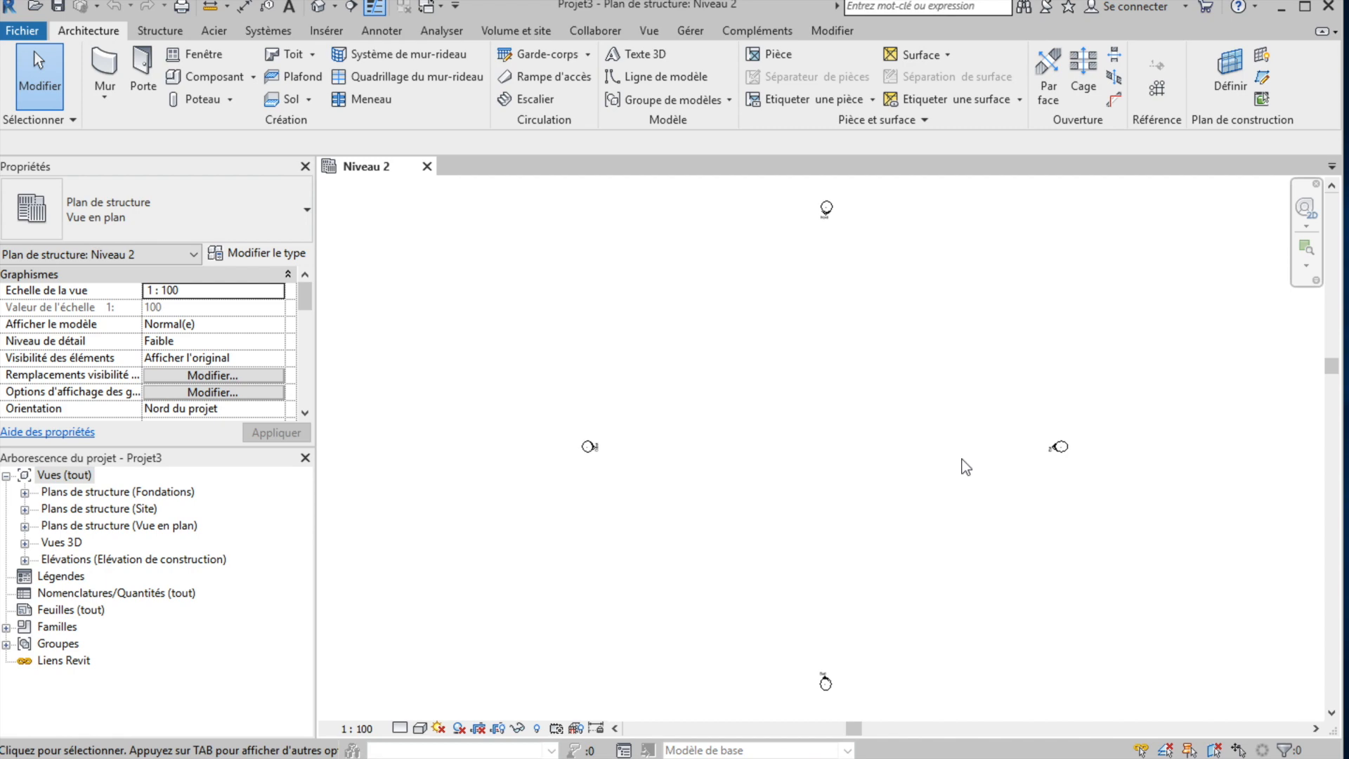
Expand the view categories in the project tree and open the Est elevation.
left_click(24, 493)
left_click(25, 543)
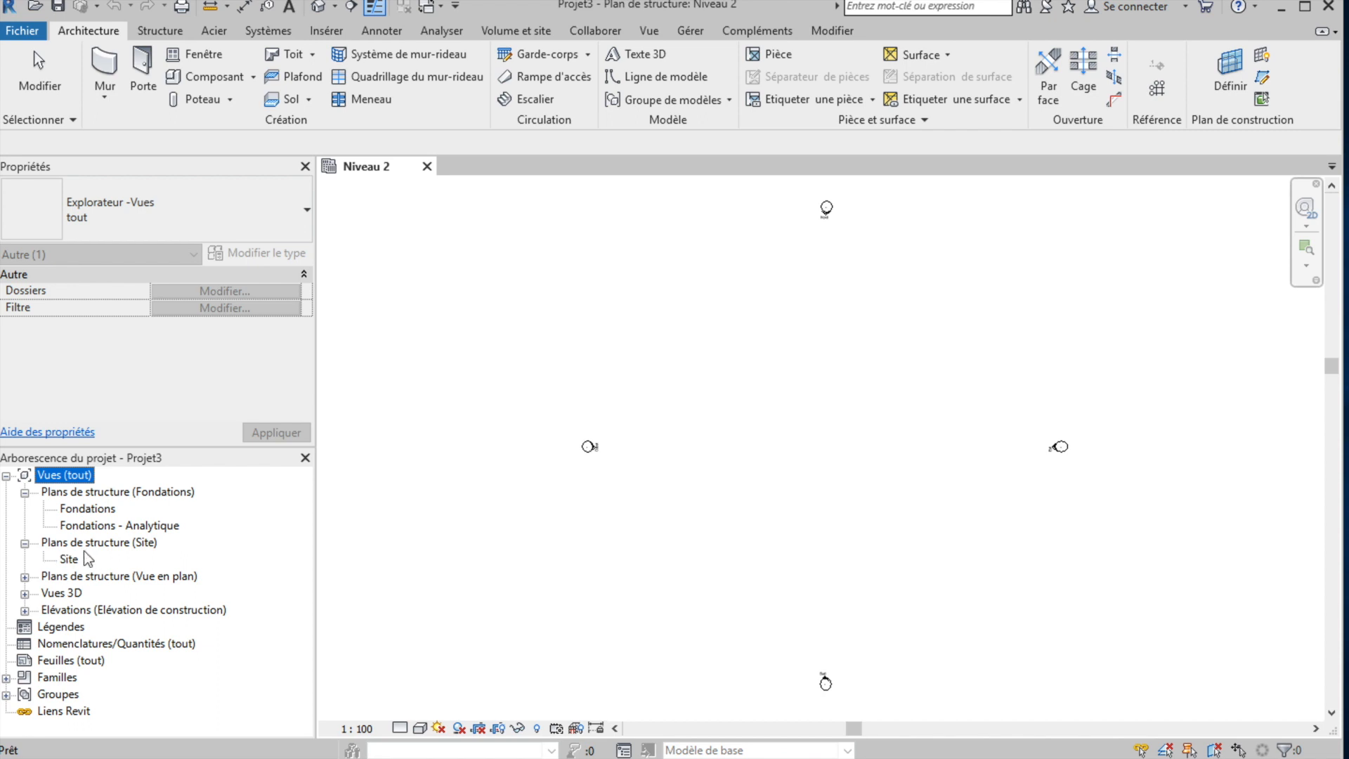
left_click(25, 577)
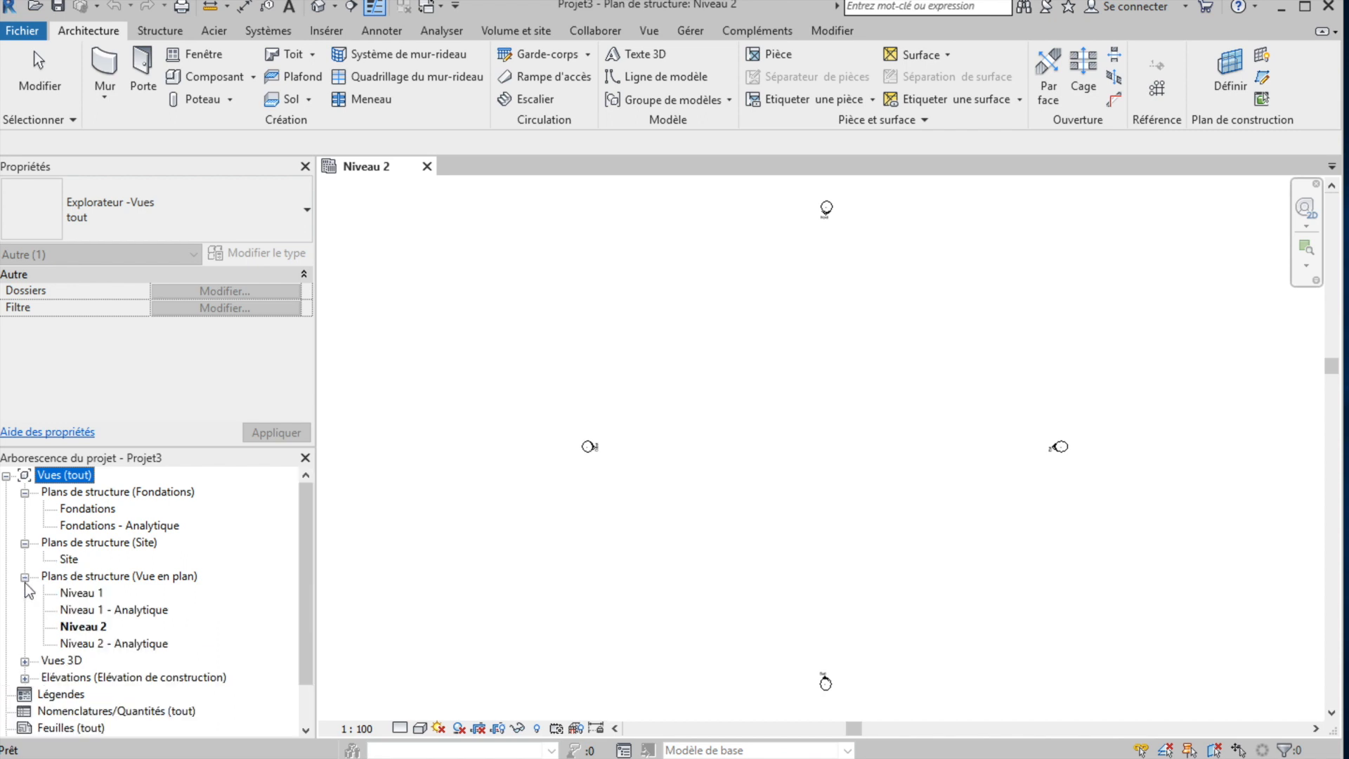
left_click(24, 661)
scroll(161, 566, "down", 2)
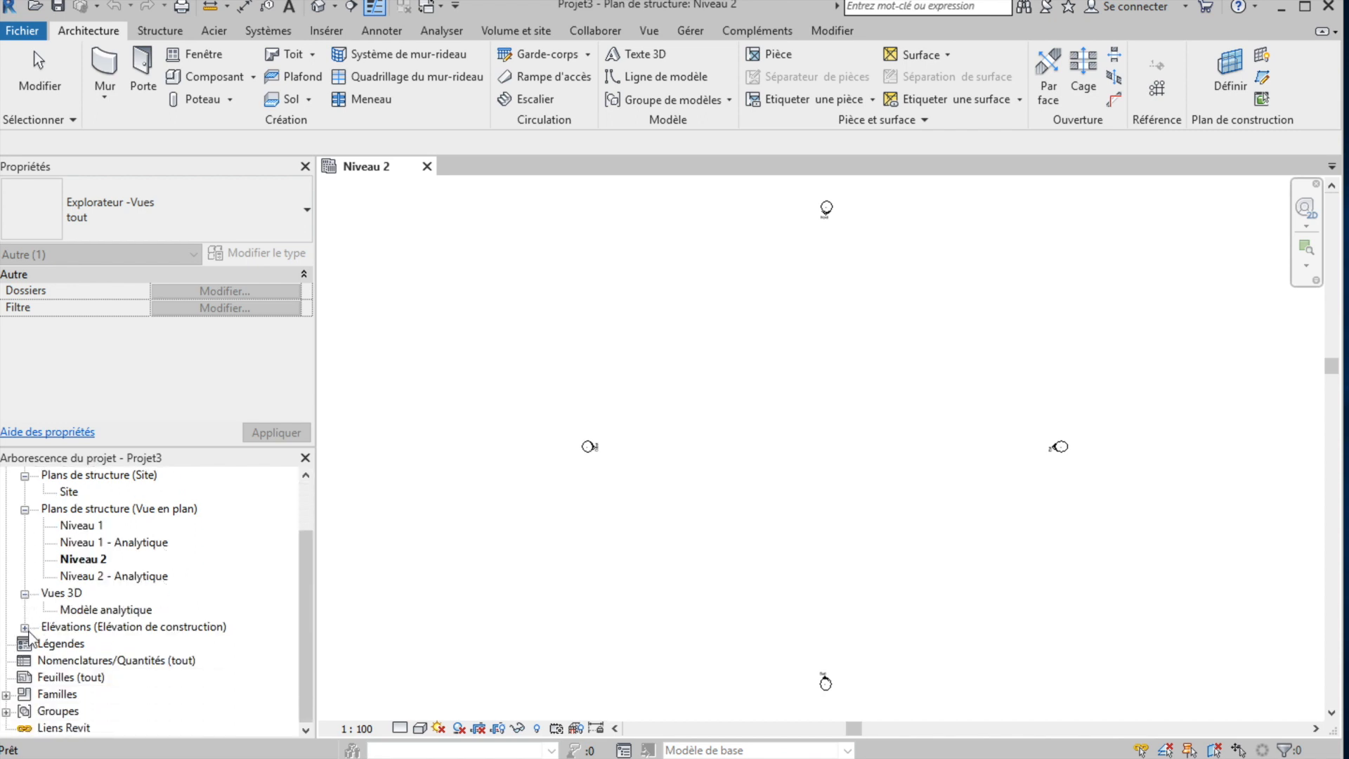
left_click(25, 628)
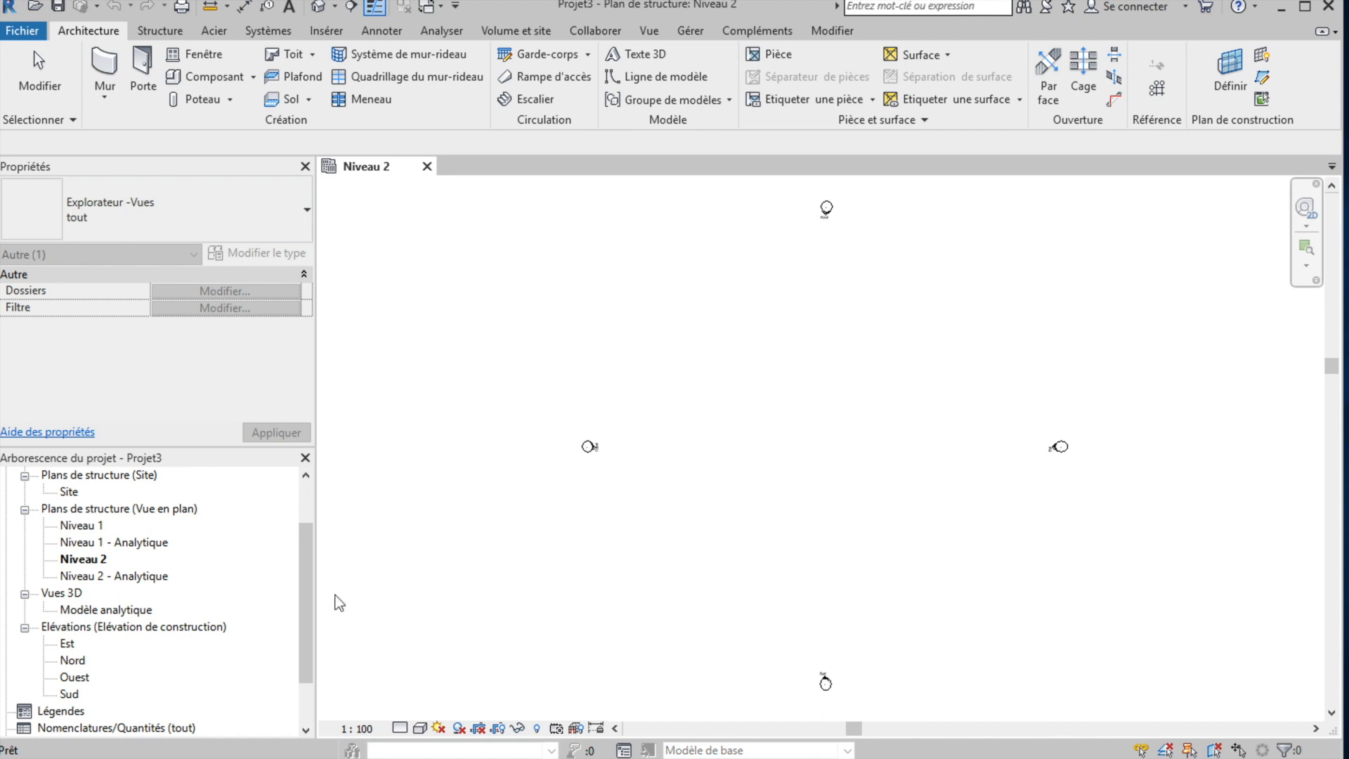
double_click(67, 644)
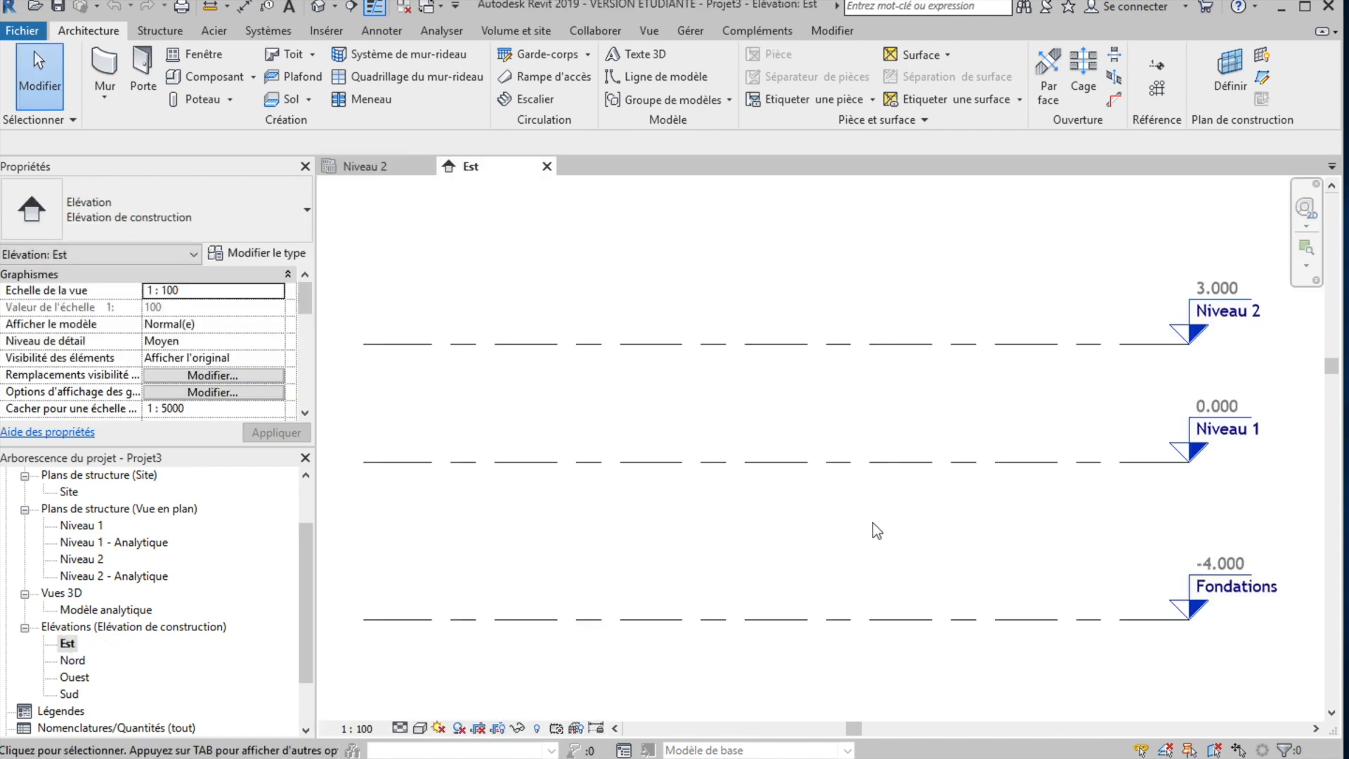
Delete the levels Niveau 1, Niveau 2 and Fondations together with their dependent plan views.
scroll(887, 491, "down", 5)
left_click_drag(981, 426, 881, 532)
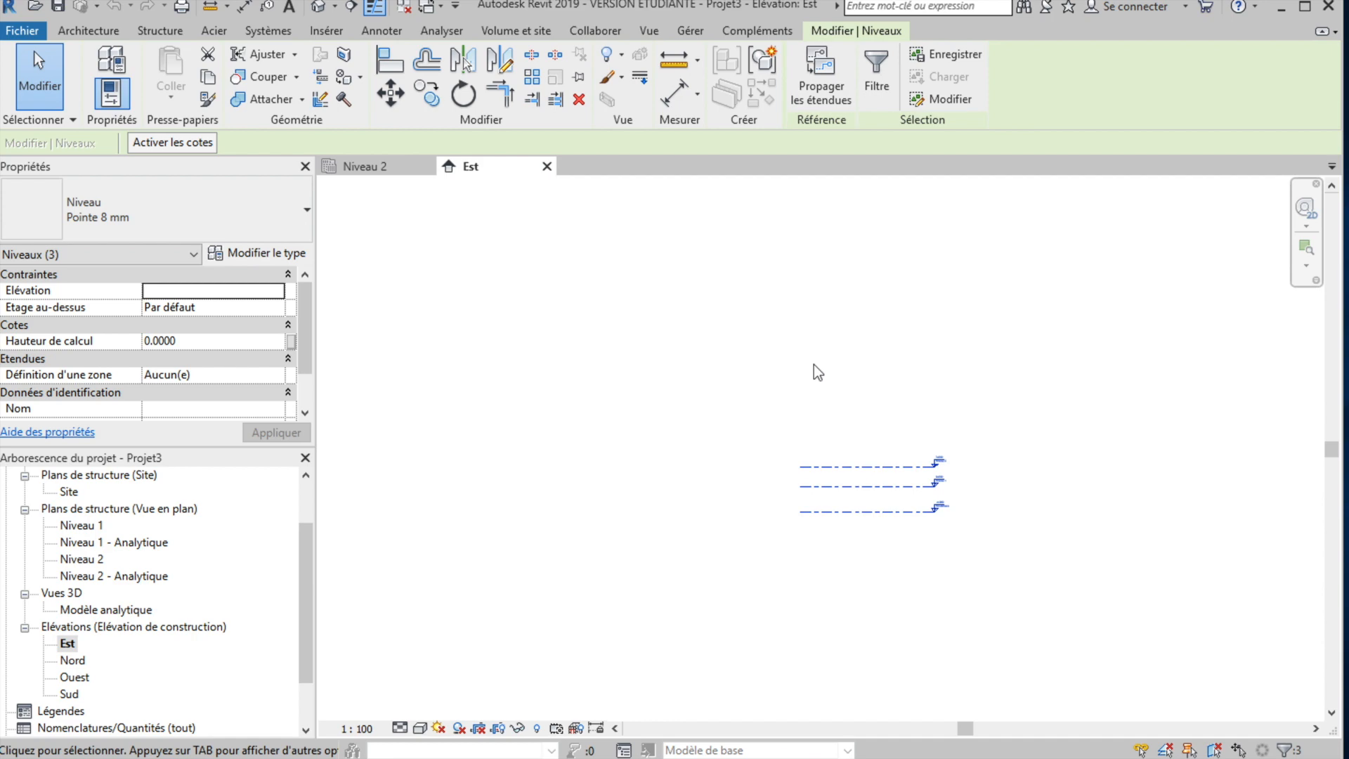
key("Delete")
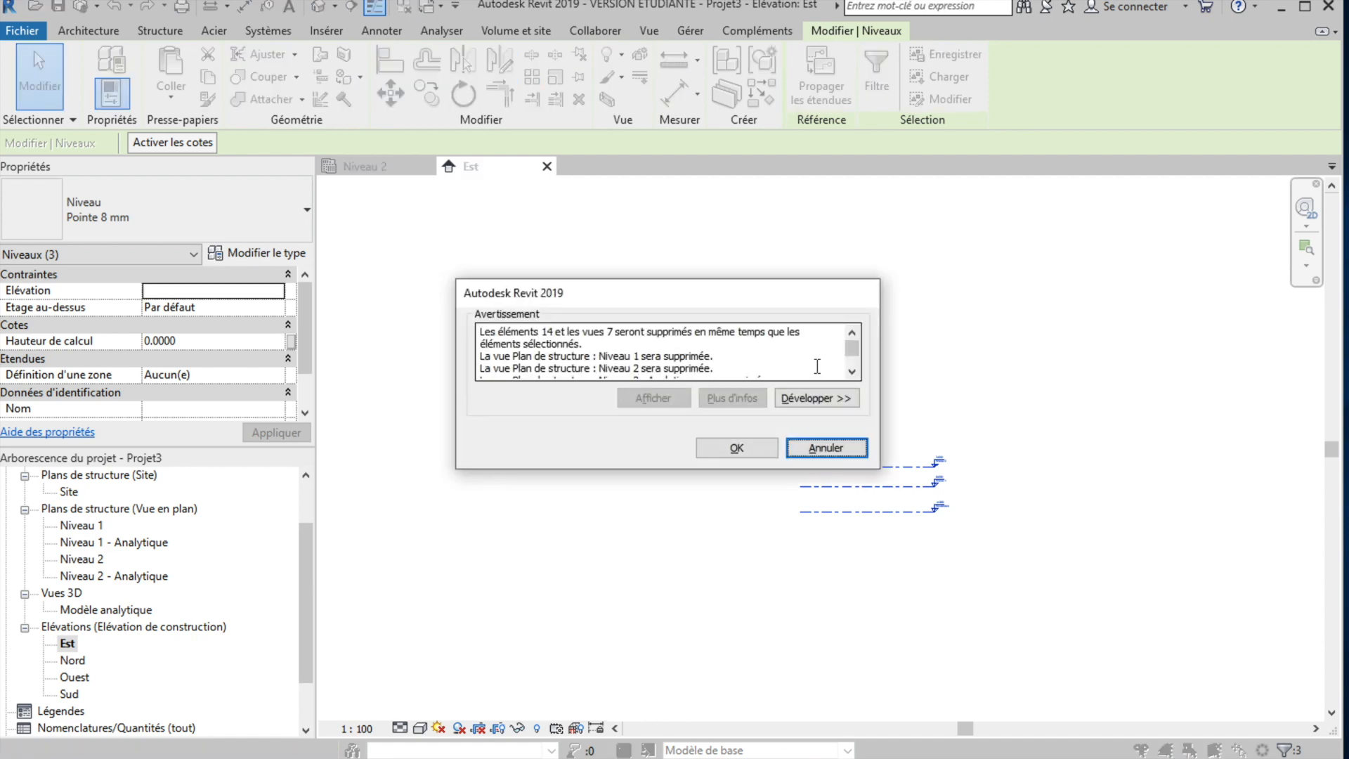
left_click(735, 447)
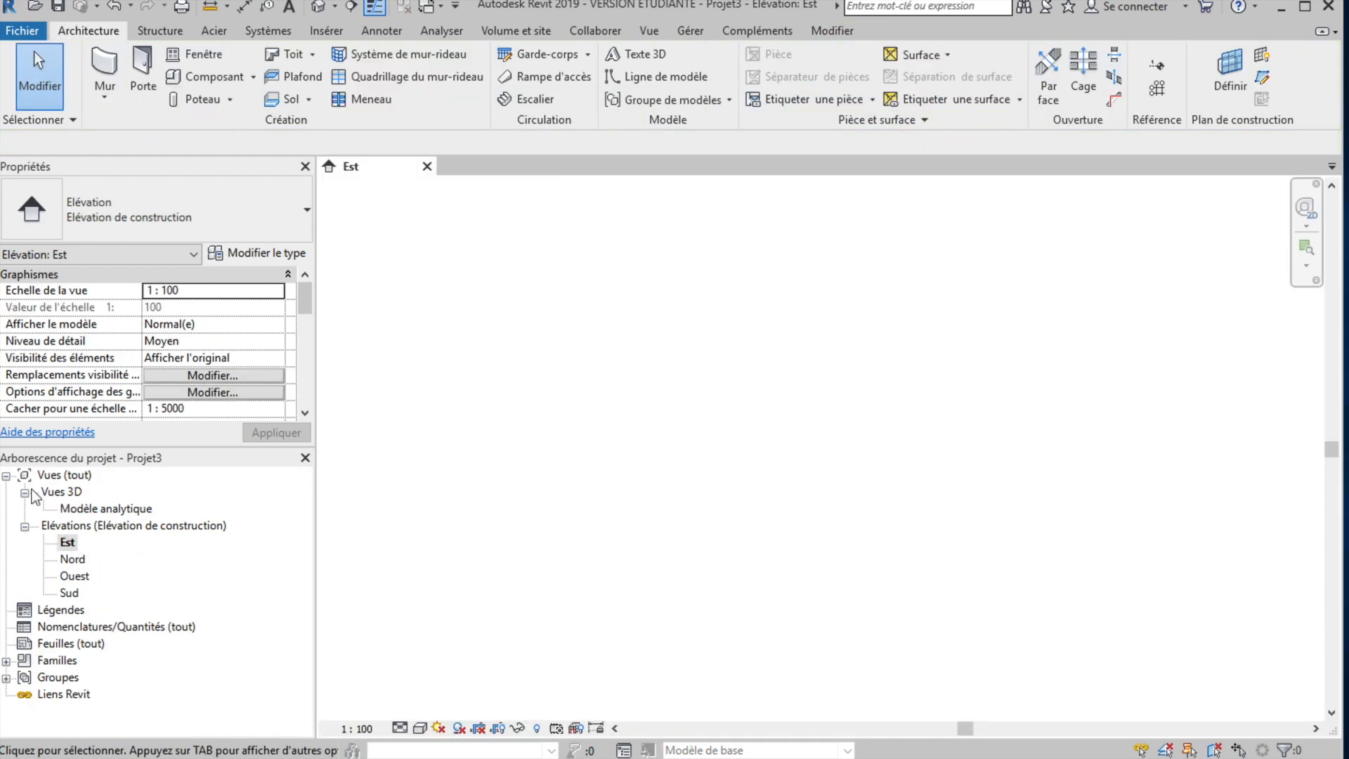
Open the Modèle analytique 3D view and link the Revit file "maquette structure de base retravaillé" with Automatique - Origine à origine positioning.
left_click(25, 525)
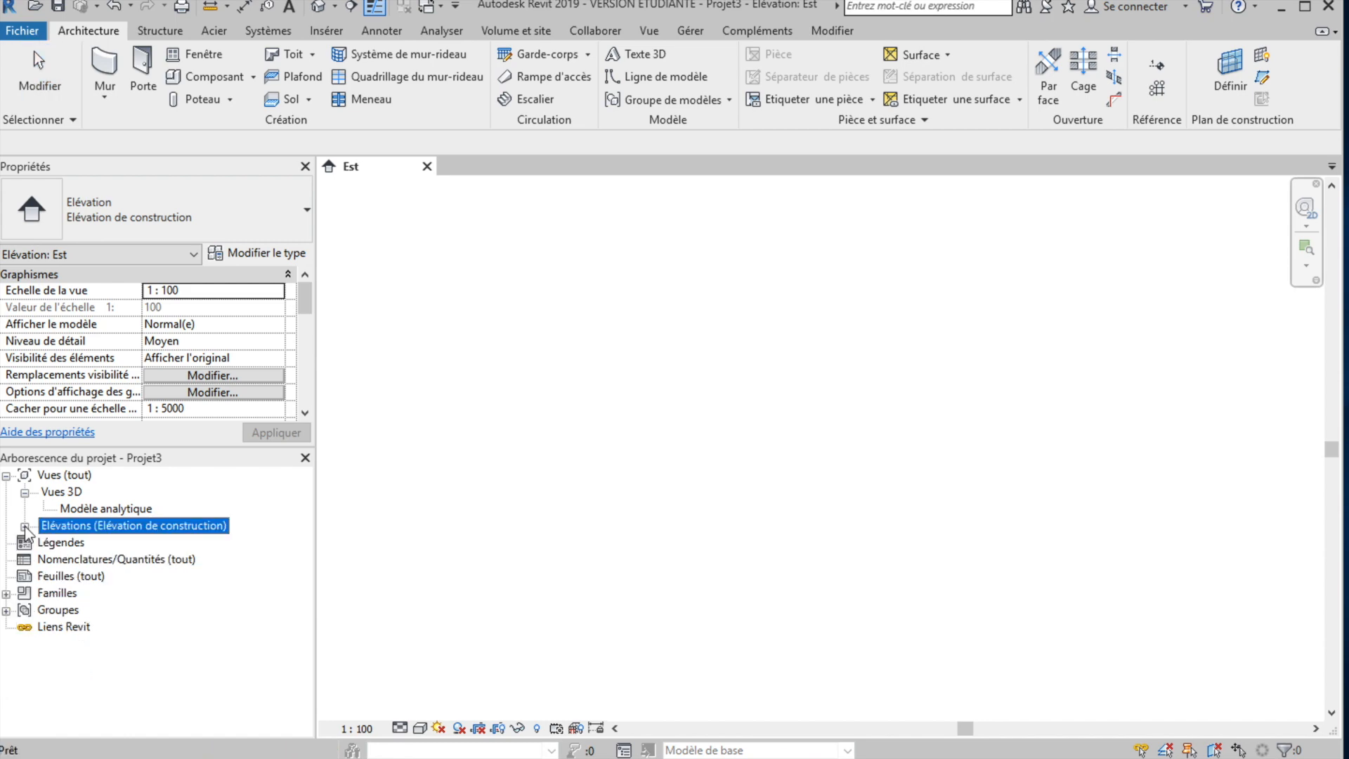
double_click(86, 511)
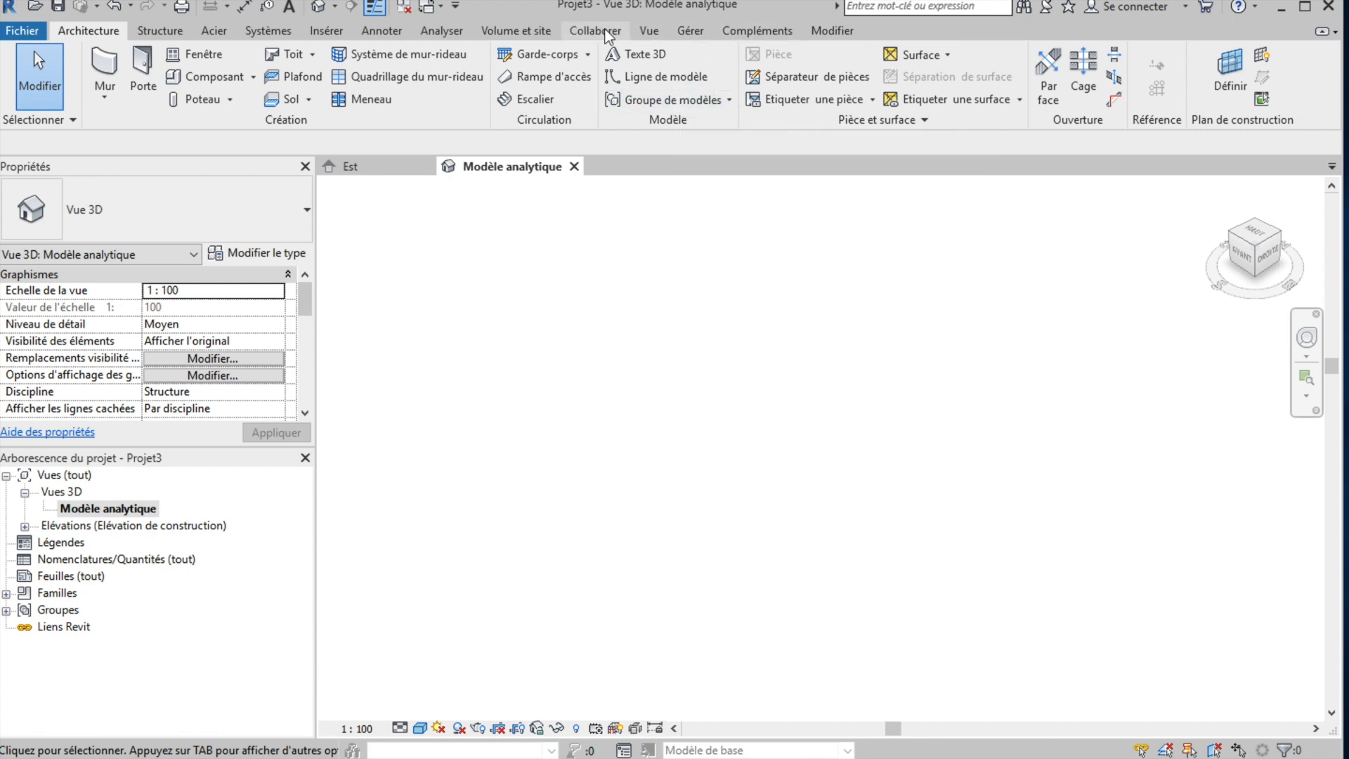
left_click(322, 31)
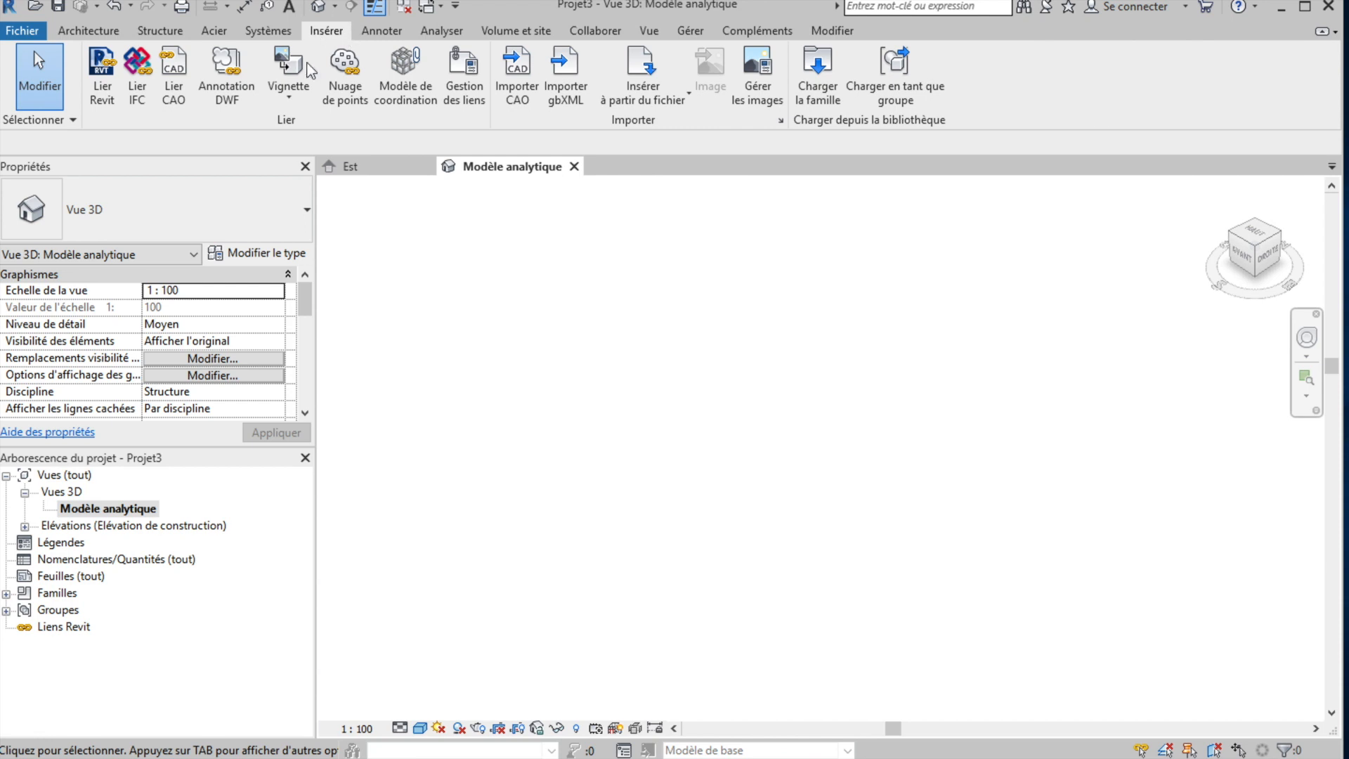
left_click(104, 79)
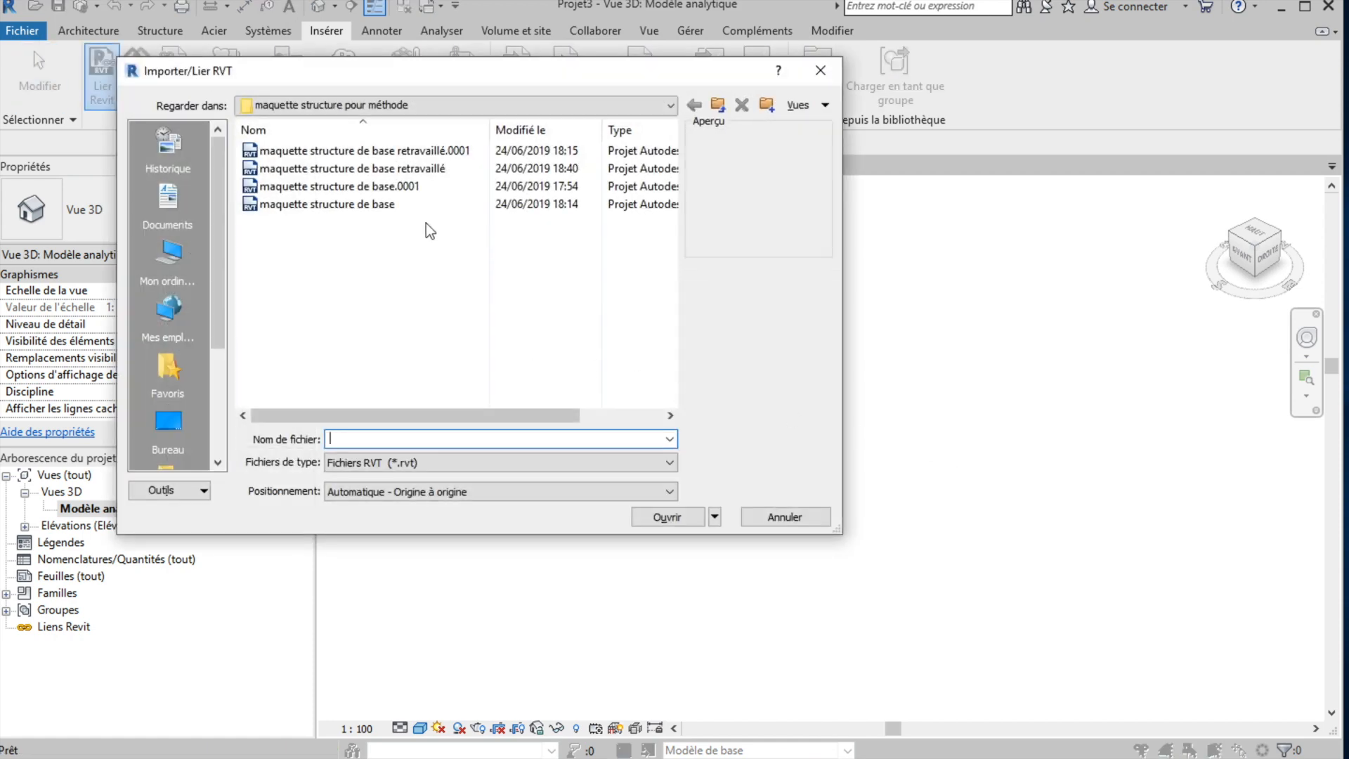
left_click(374, 169)
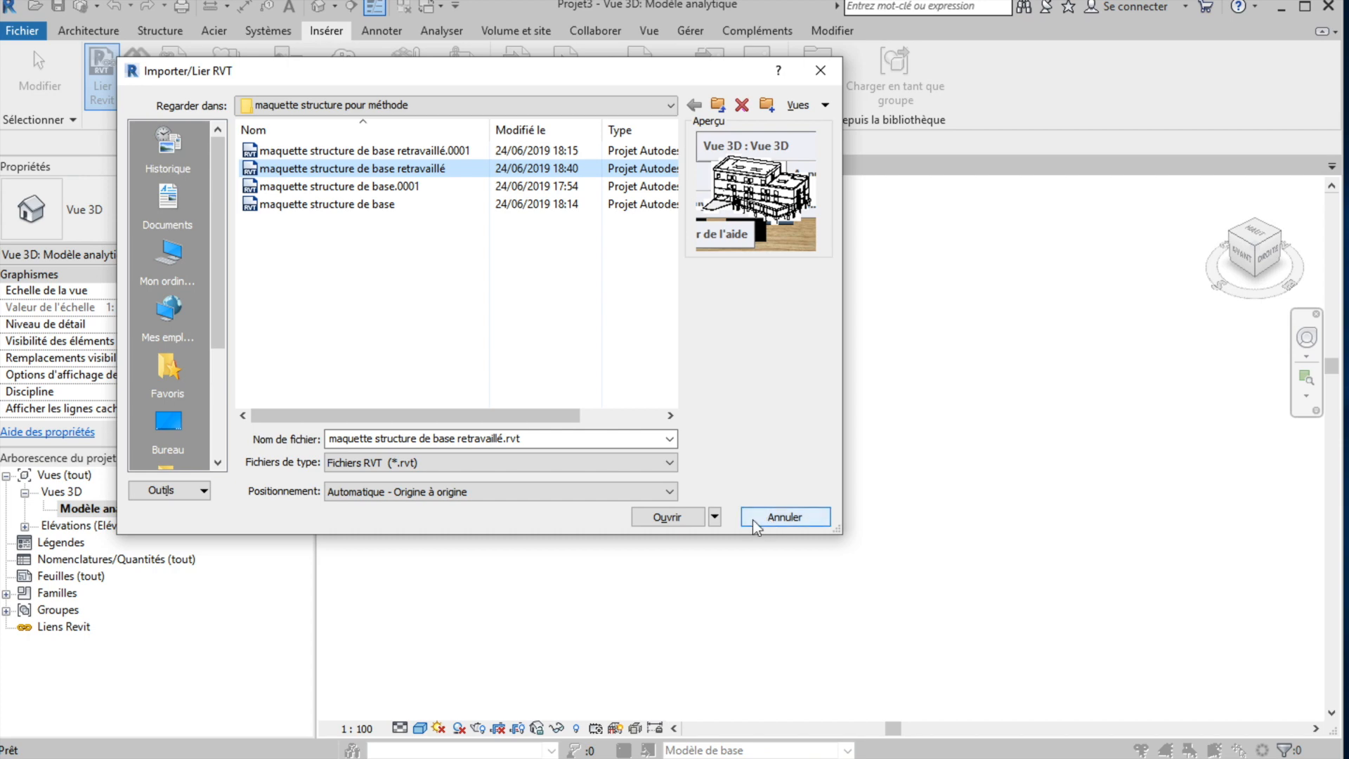
left_click(675, 521)
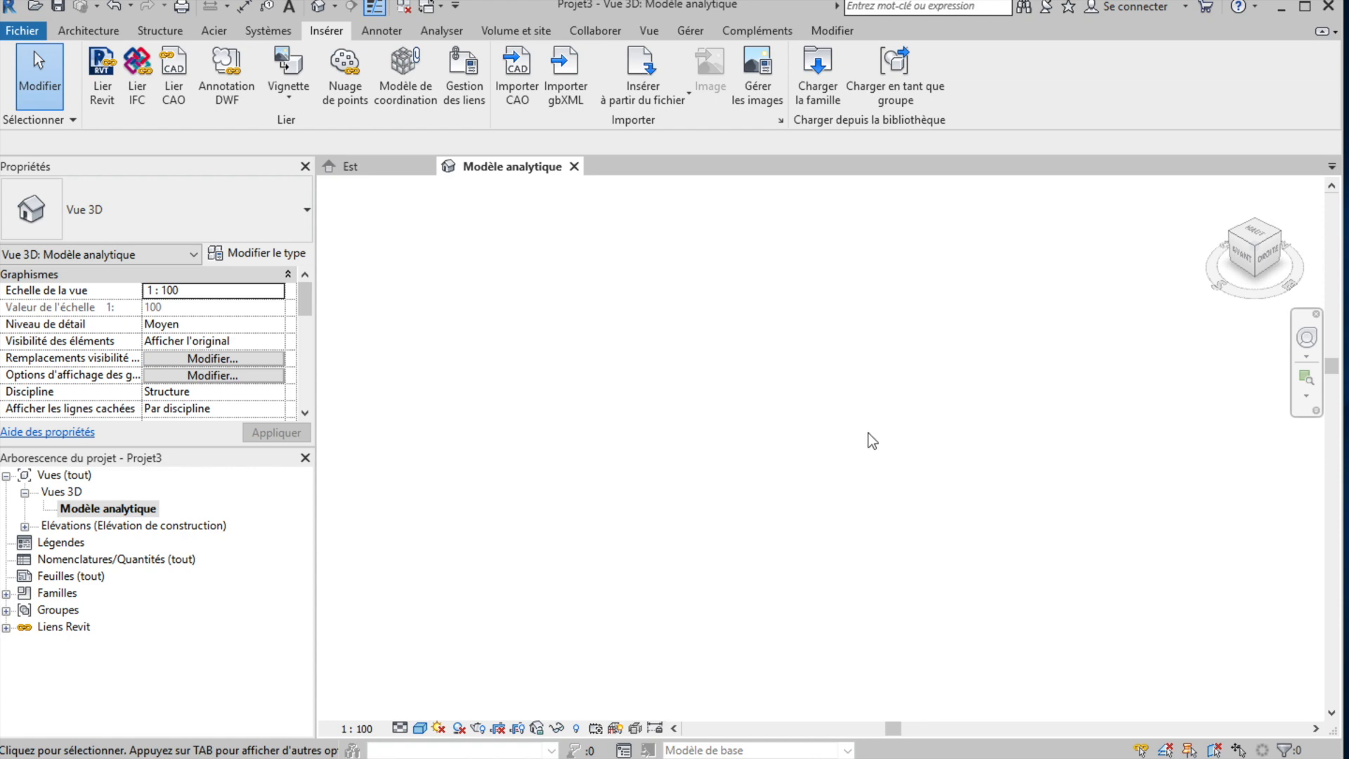
Fit the whole linked building in the 3D view and check that it is a linked Revit model.
scroll(928, 422, "down", 3)
scroll(932, 420, "down", 3)
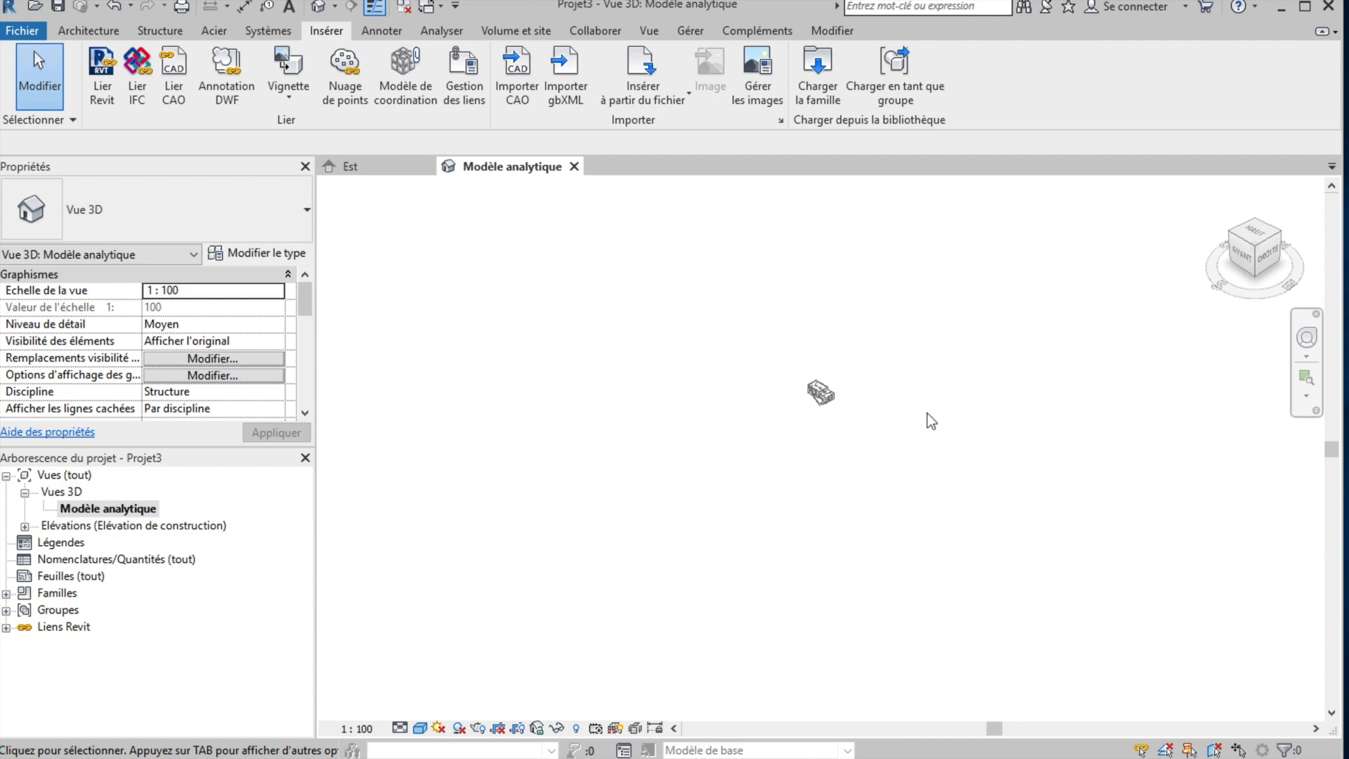
scroll(932, 420, "up", 5)
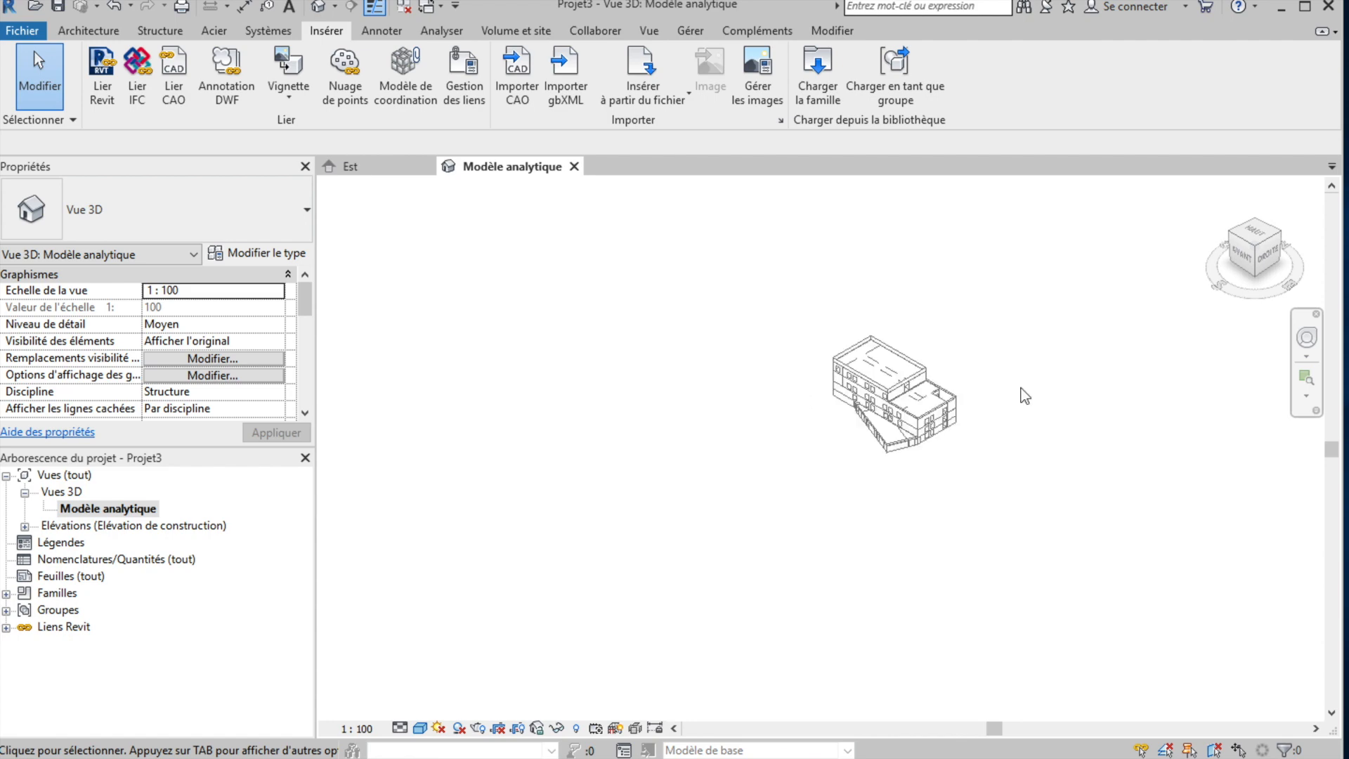
key("z")
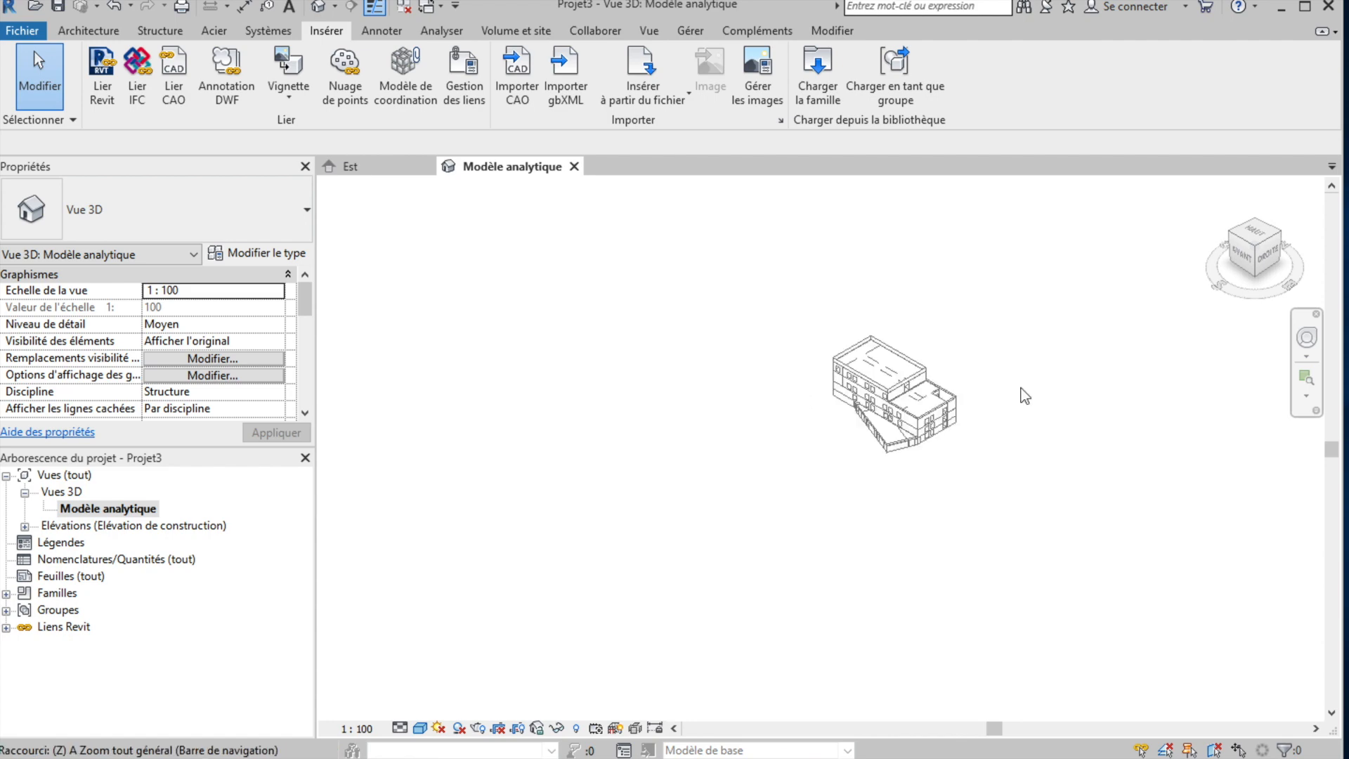
key("a")
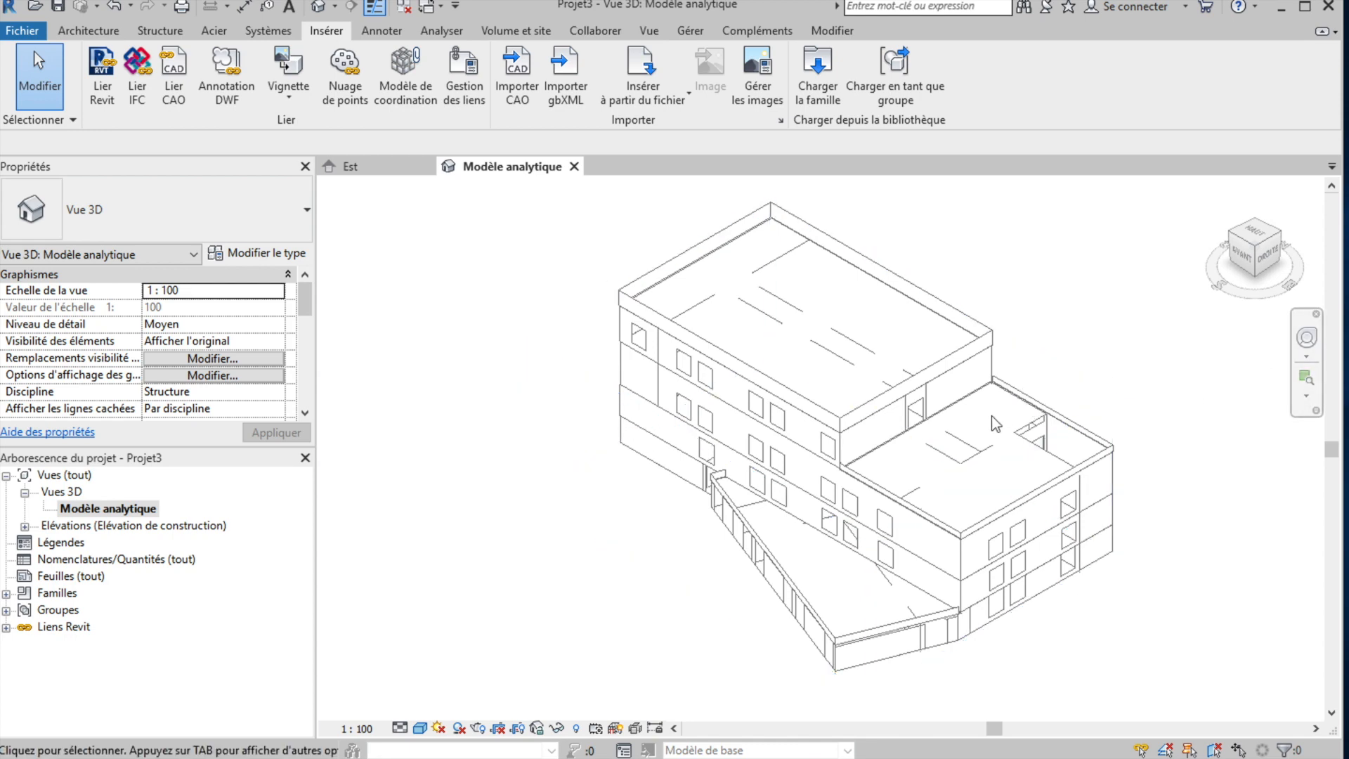
left_click(990, 457)
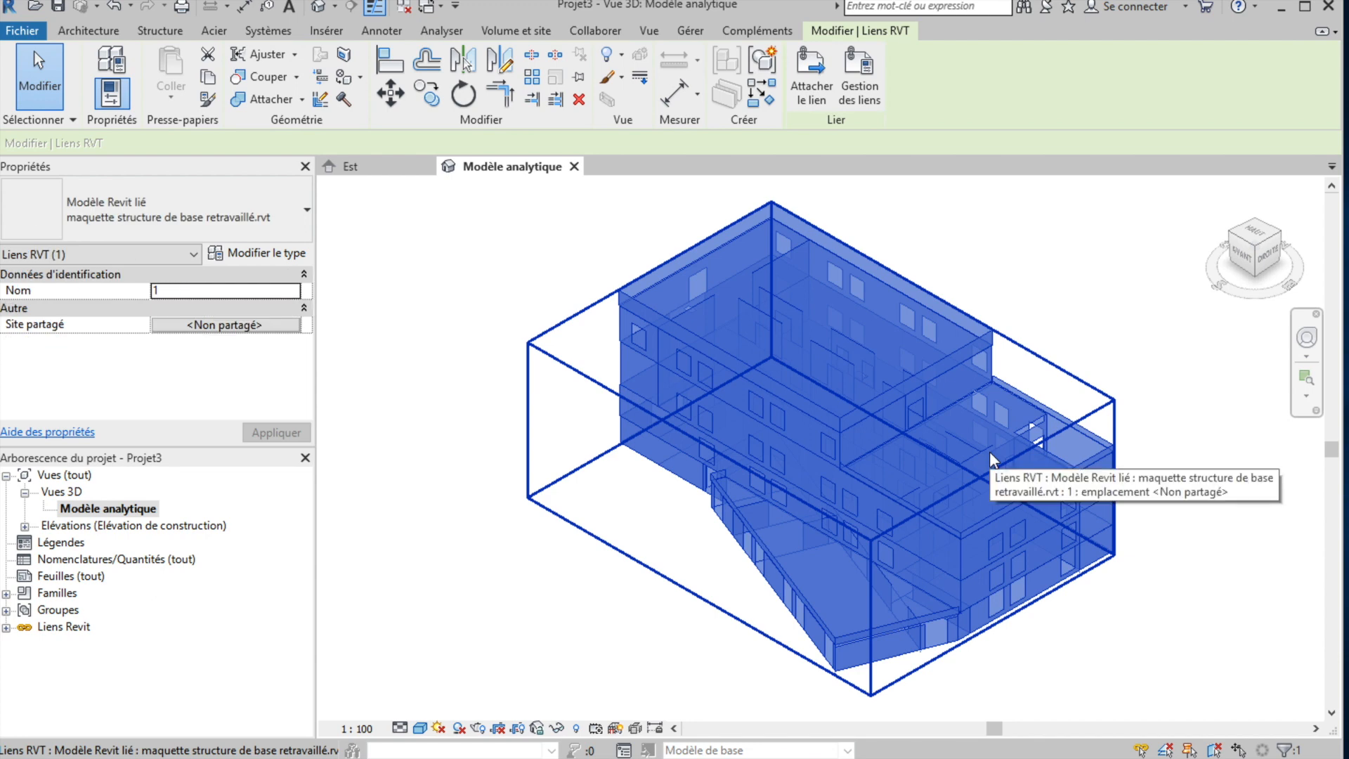
left_click(1022, 214)
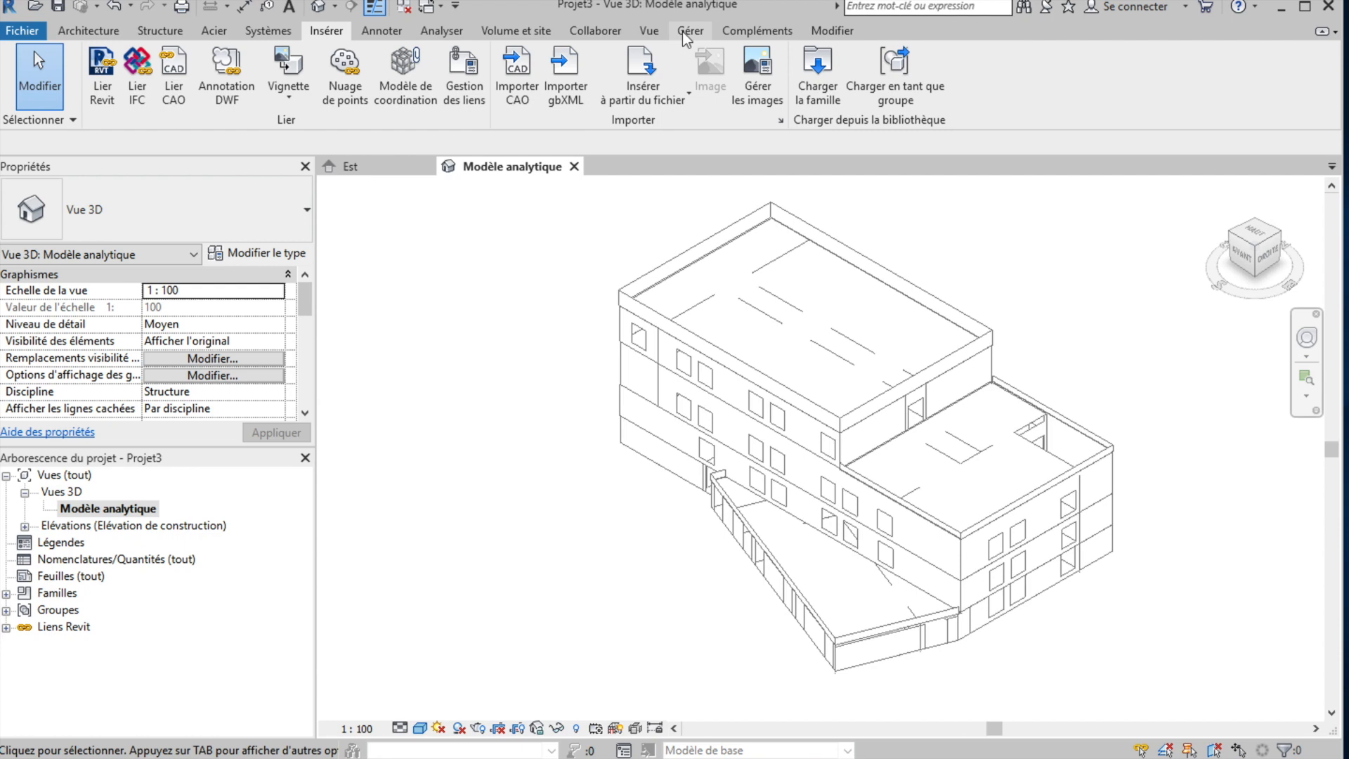
Start Copier/Contrôler with the Sélectionner le lien option on the linked structural model.
left_click(595, 31)
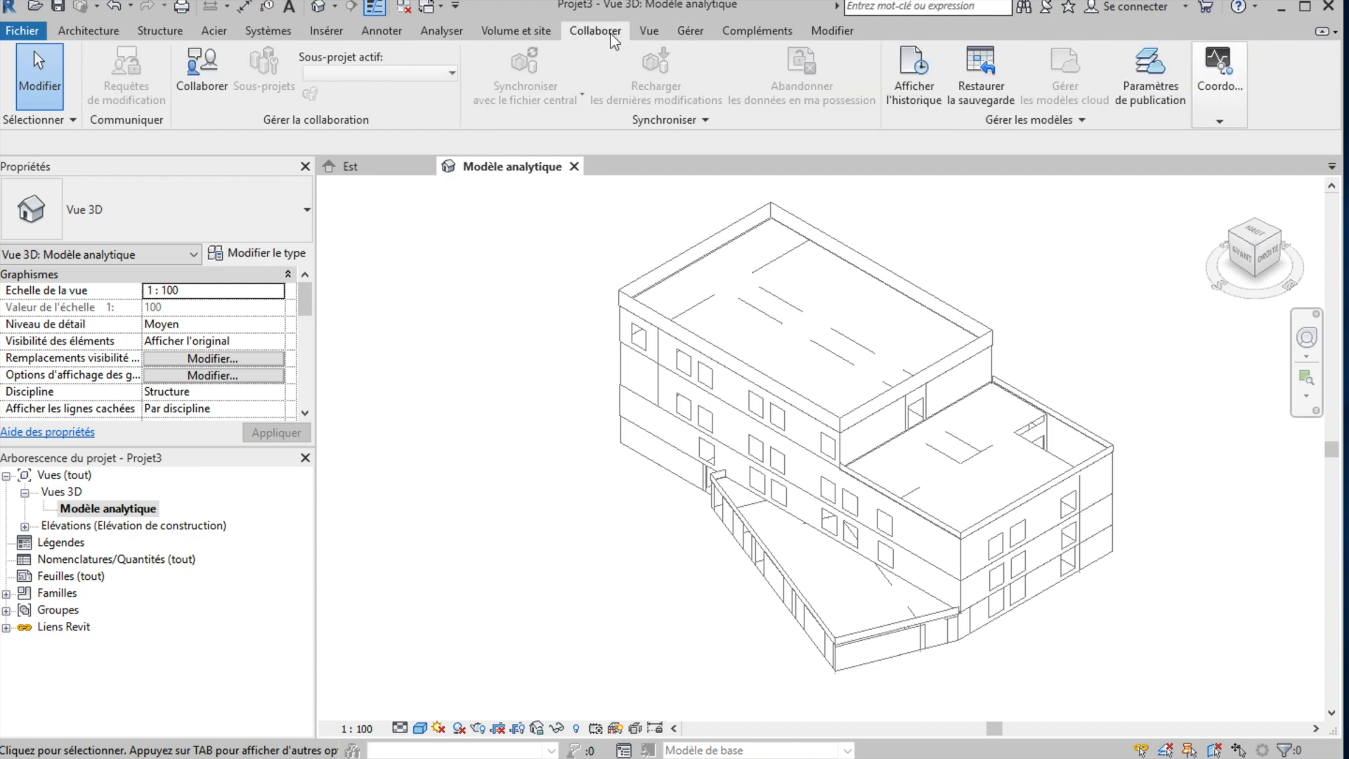
left_click(1223, 90)
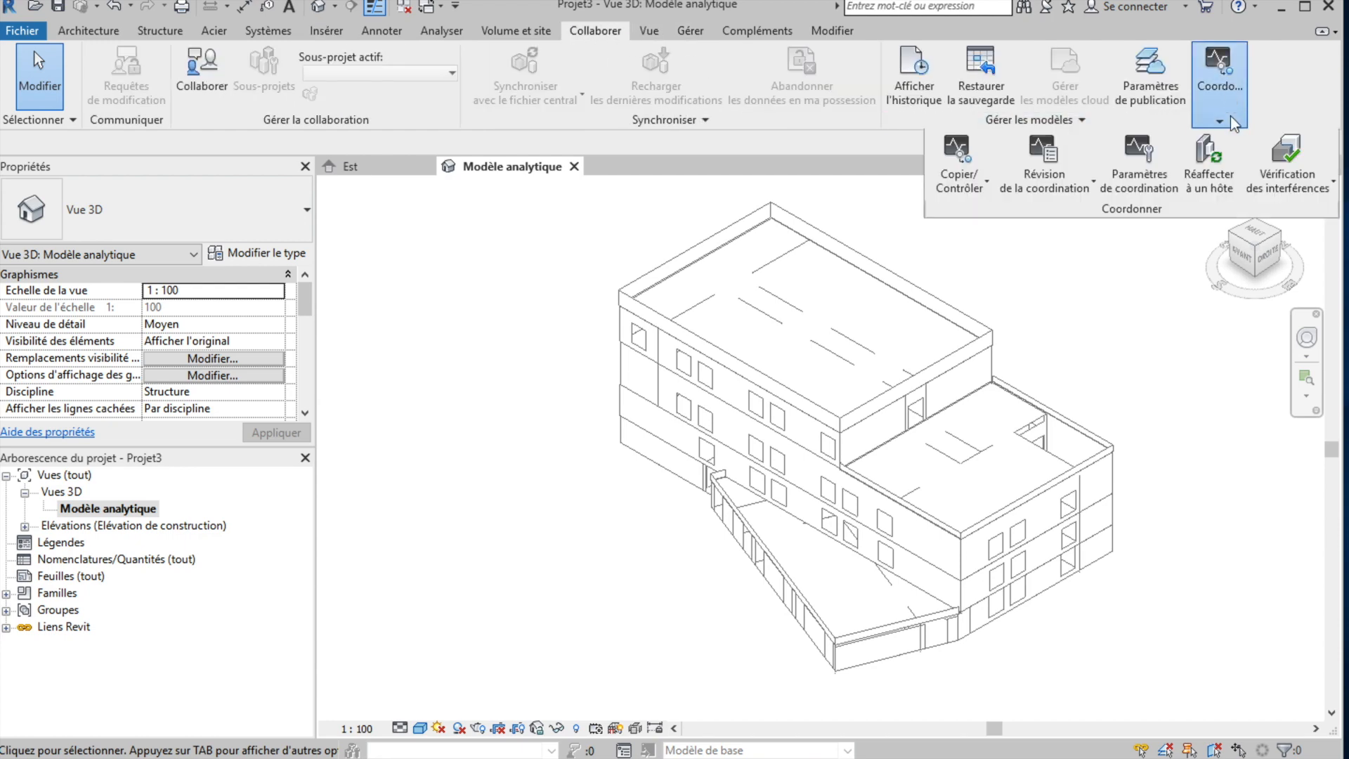
left_click(974, 185)
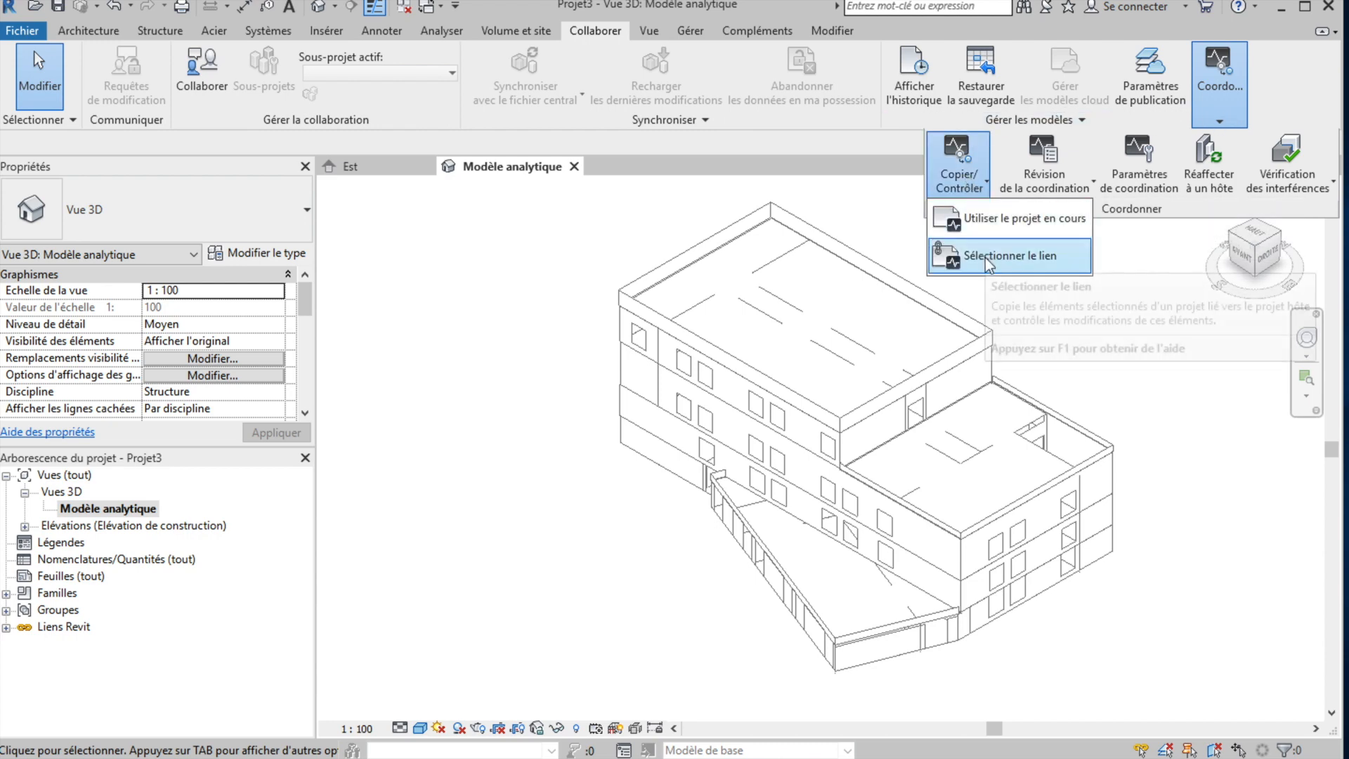
left_click(983, 258)
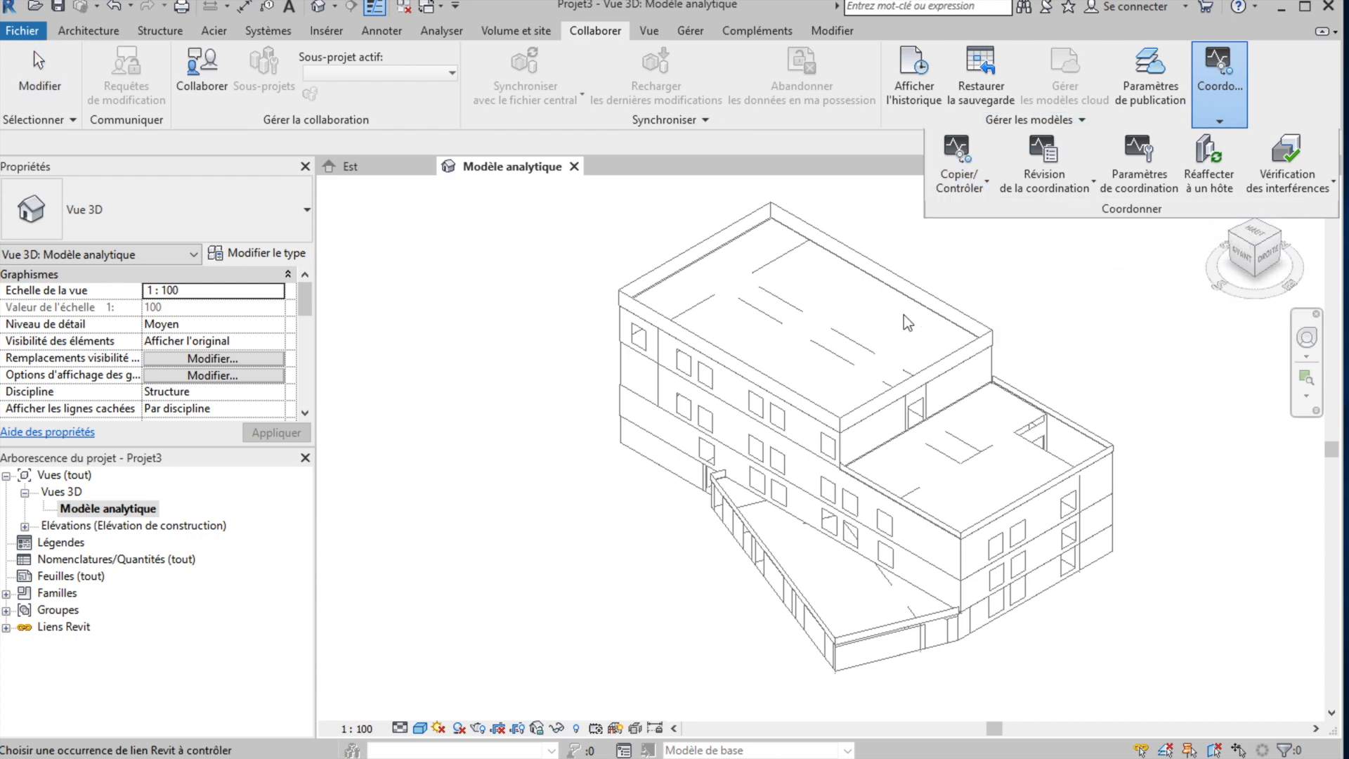
left_click(917, 380)
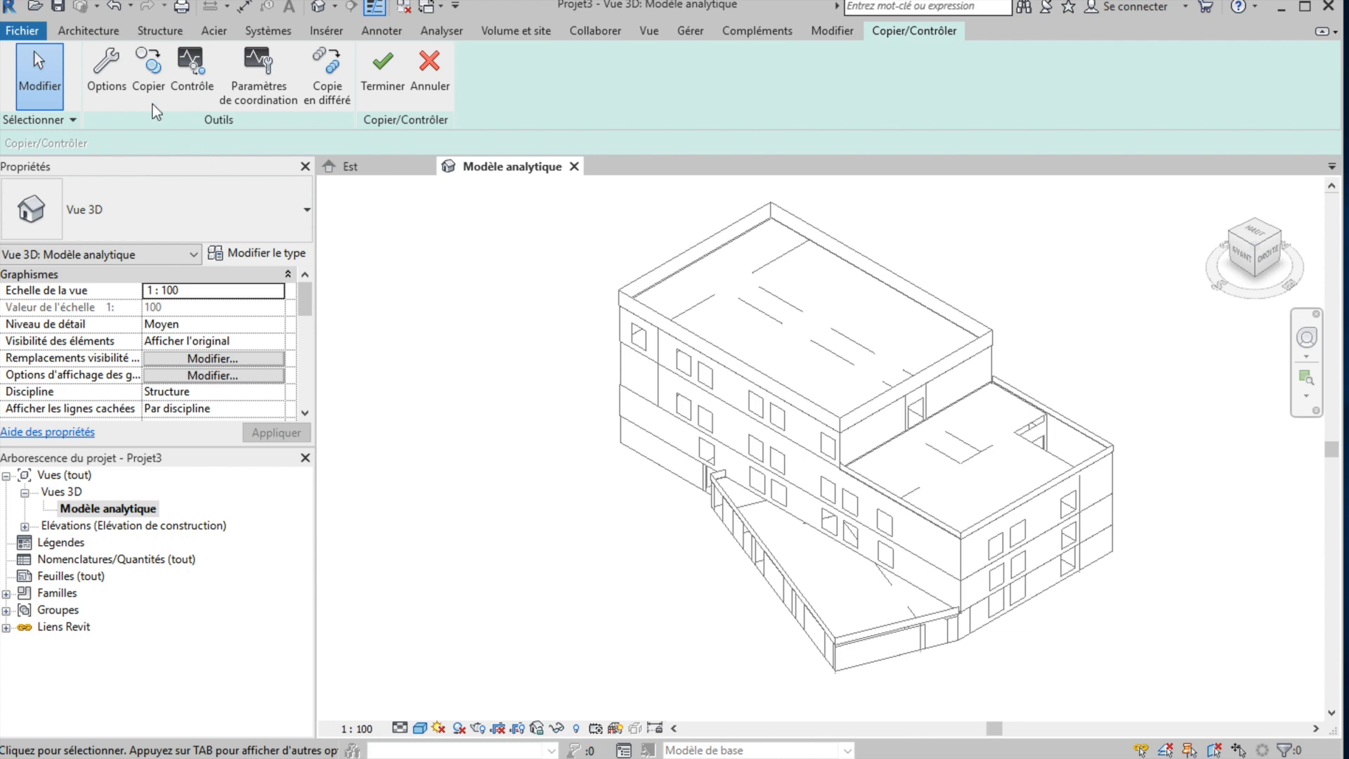
In the Copier/Contrôler options, set the level name prefix to "Meth" and show the grid copy options.
left_click(116, 79)
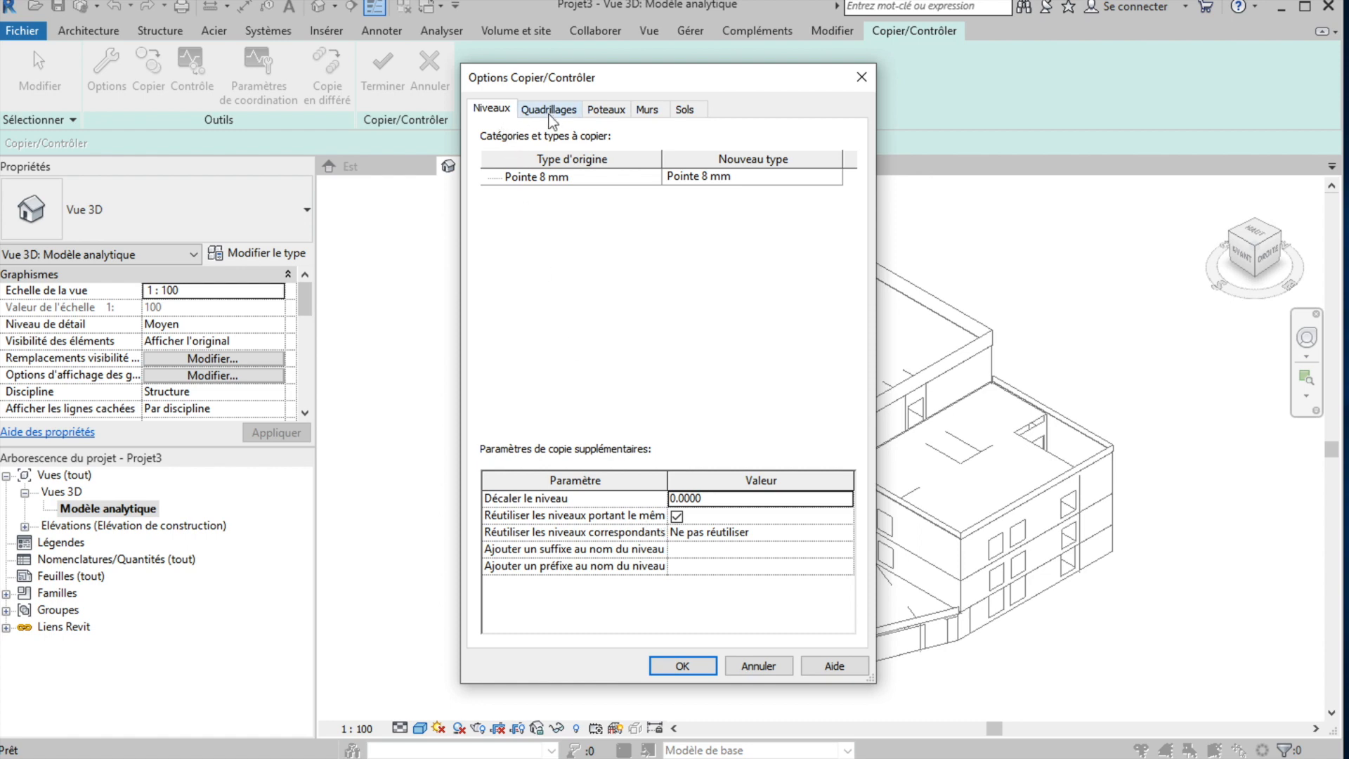
left_click(698, 566)
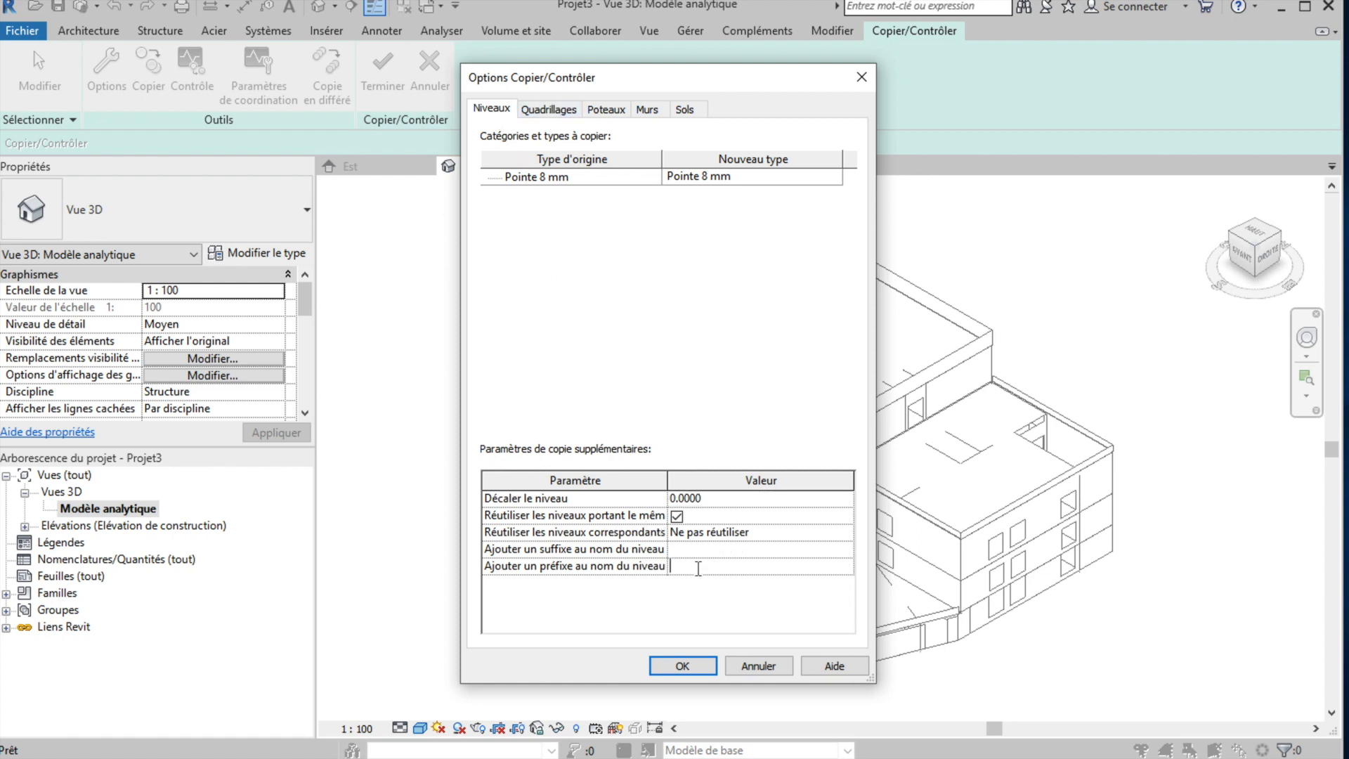
type("Meth")
left_click(554, 109)
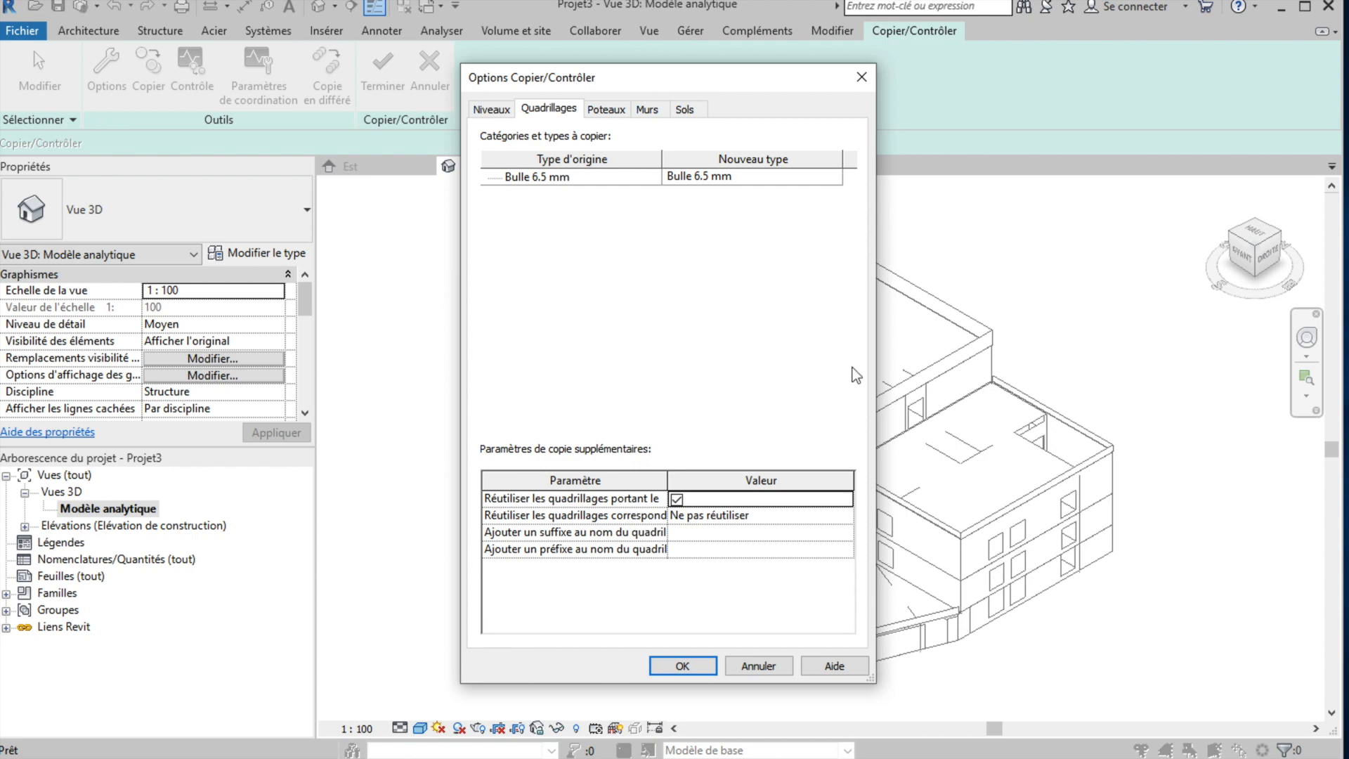
Set the new type of the 300mm Poteau béton - Arrondi column to Copier le type original.
left_click(617, 111)
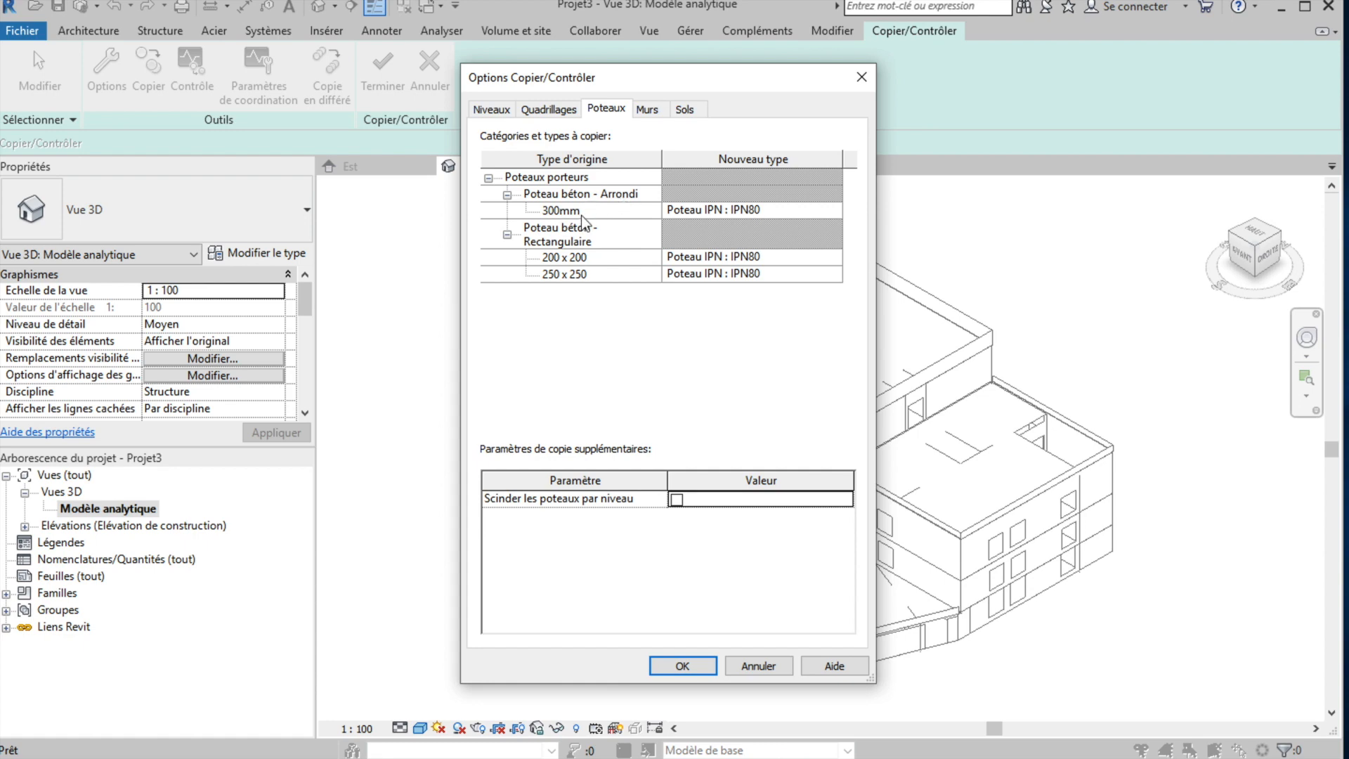
left_click(815, 212)
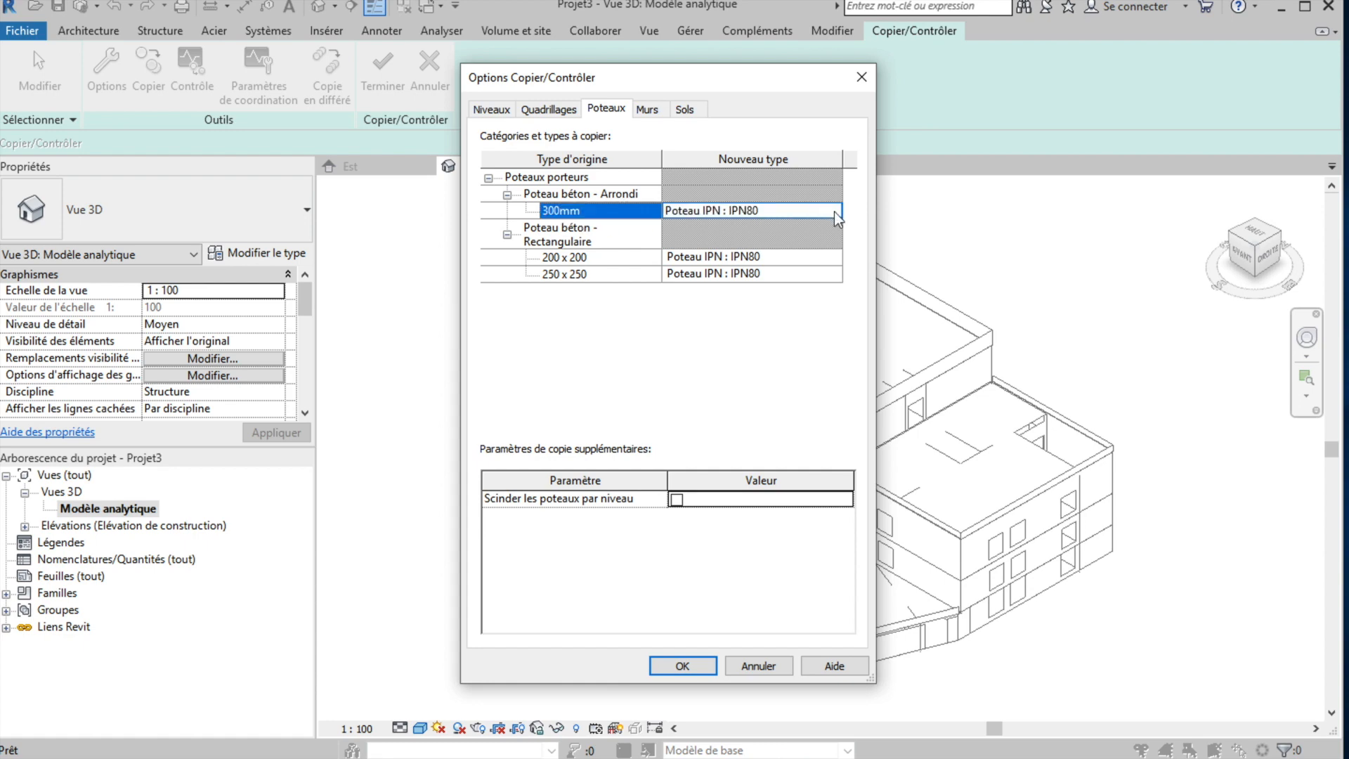
left_click(833, 210)
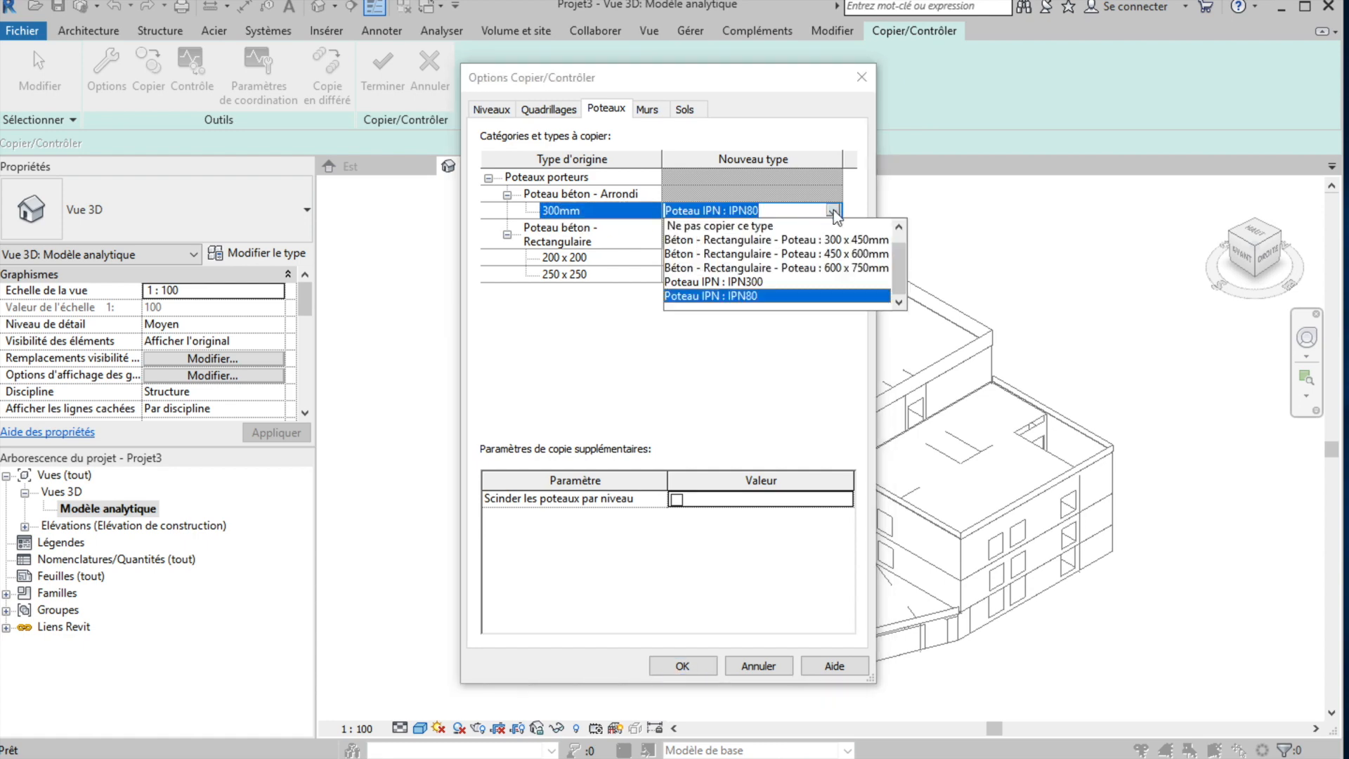
scroll(734, 246, "up", 1)
left_click(718, 226)
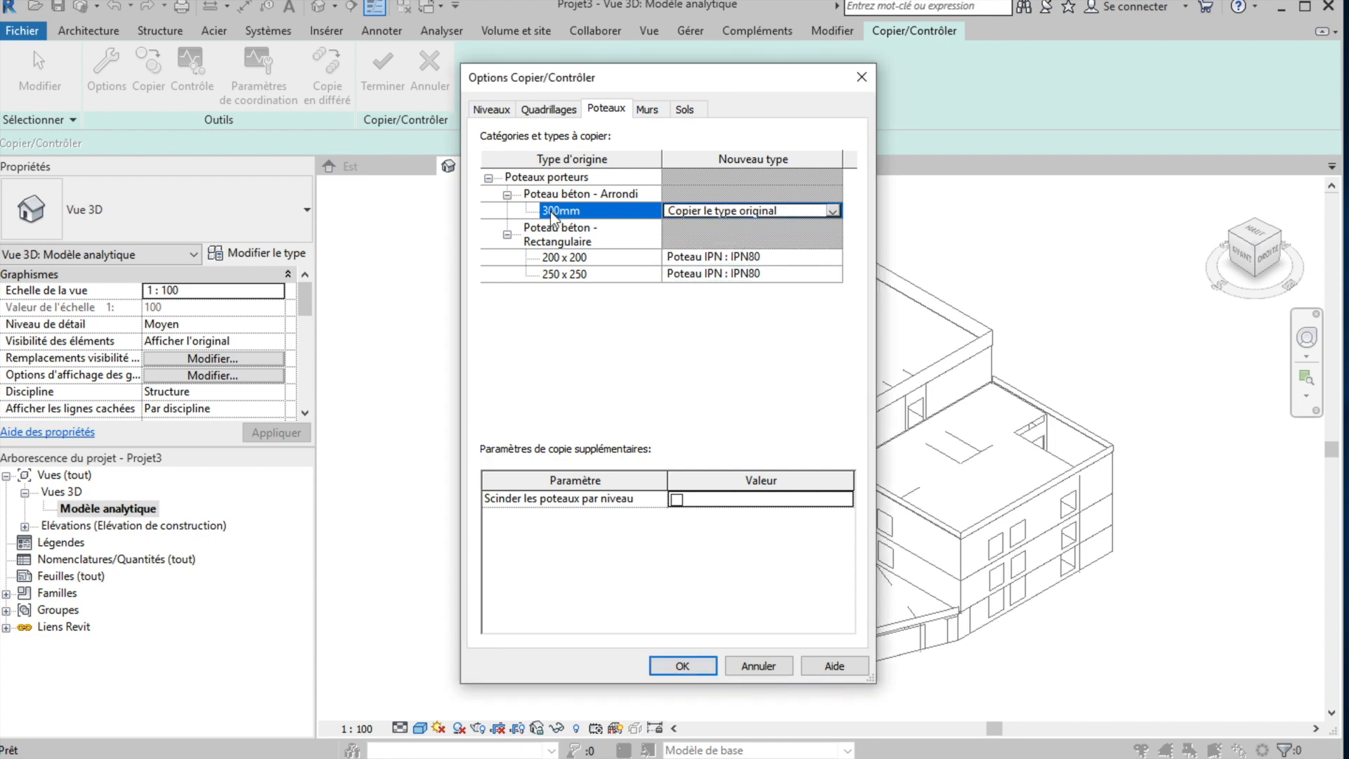
Set the new types of the 200 x 200 and 250 x 250 Poteau béton - Rectangulaire columns to Copier le type original.
left_click(788, 258)
left_click(822, 258)
left_click(833, 257)
scroll(735, 288, "up", 1)
left_click(738, 267)
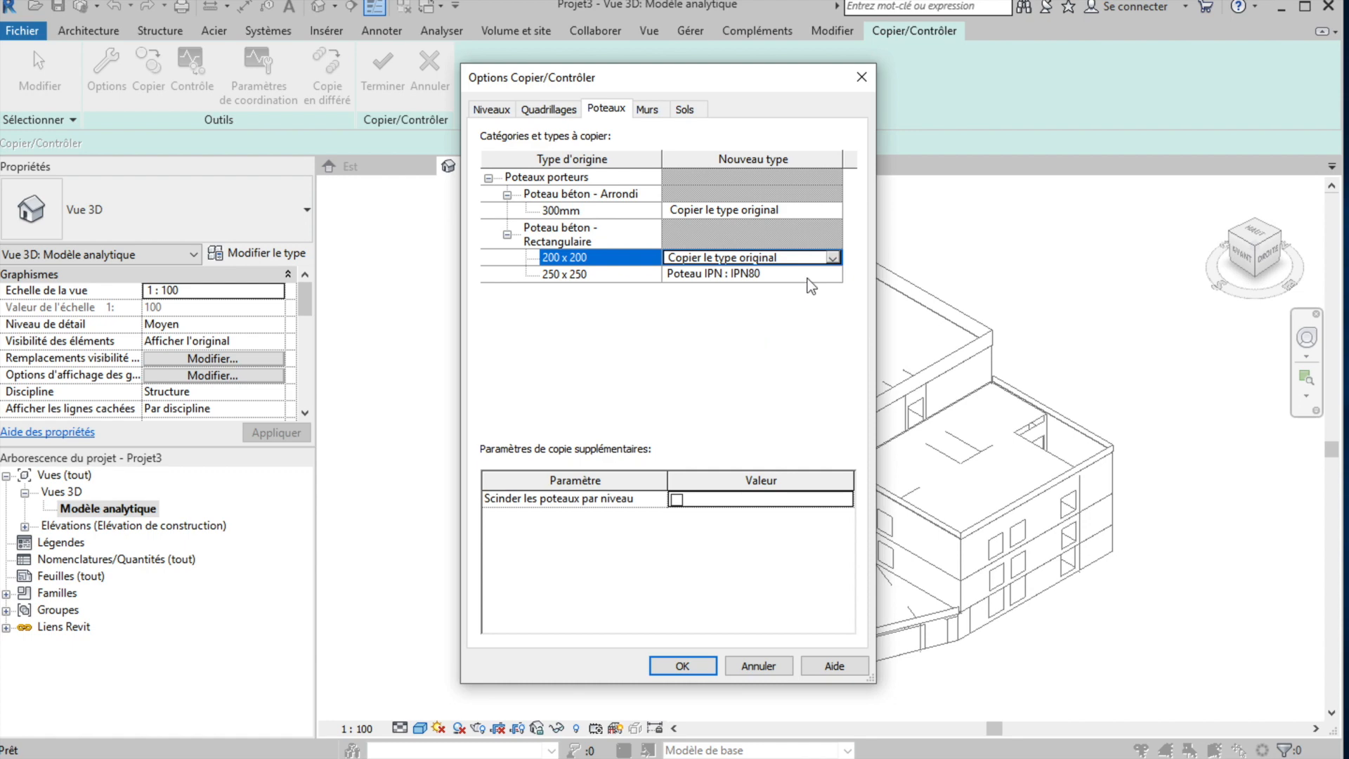
left_click(808, 276)
left_click(836, 276)
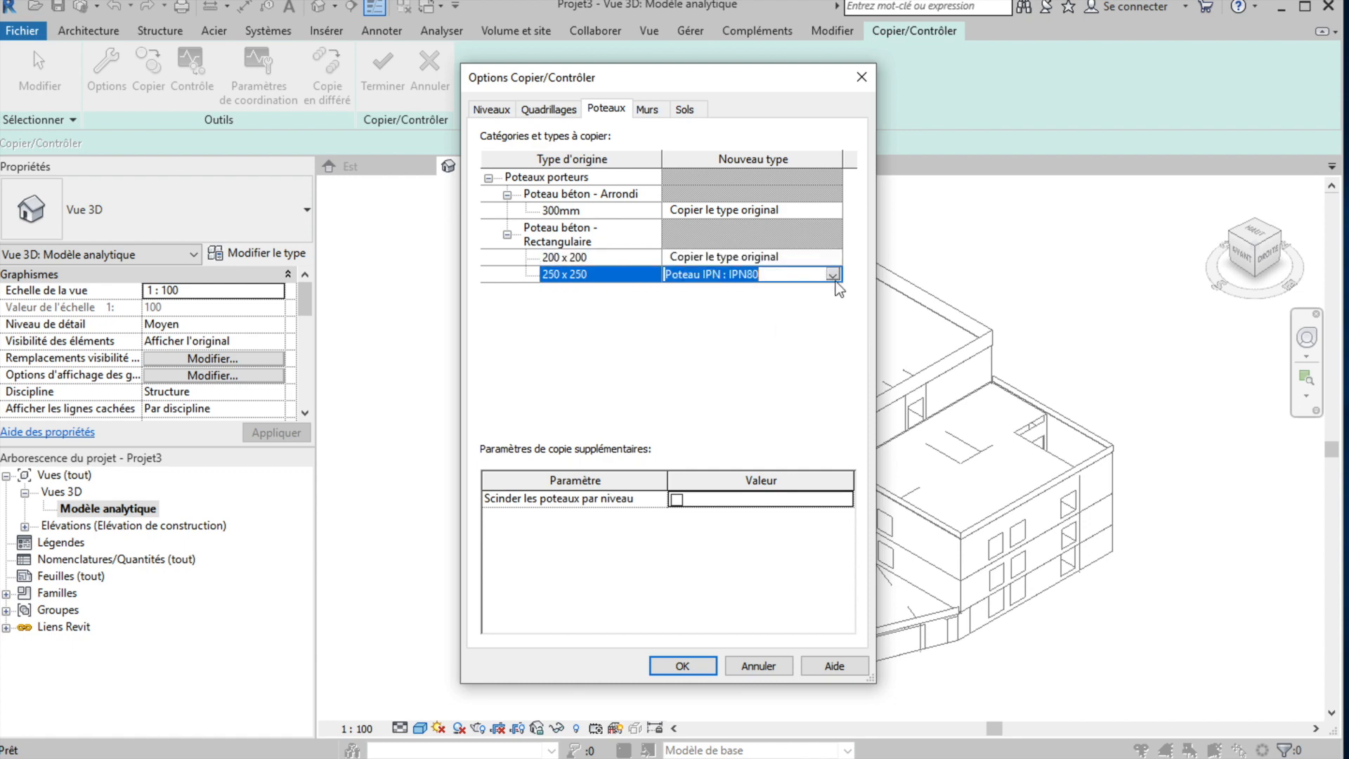
left_click(835, 279)
scroll(766, 339, "up", 1)
left_click(754, 295)
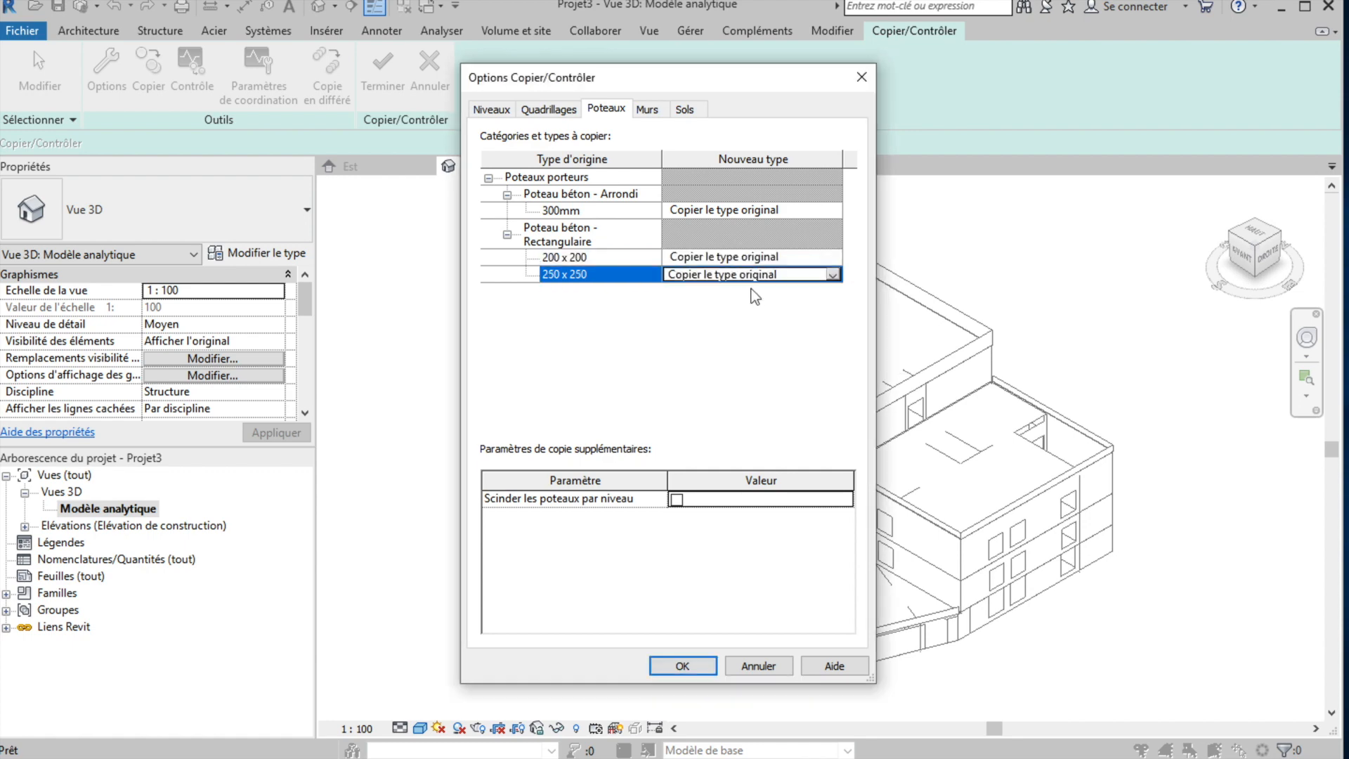
Select all the listed wall types together and assign them Copier le type original as the new type.
left_click(646, 110)
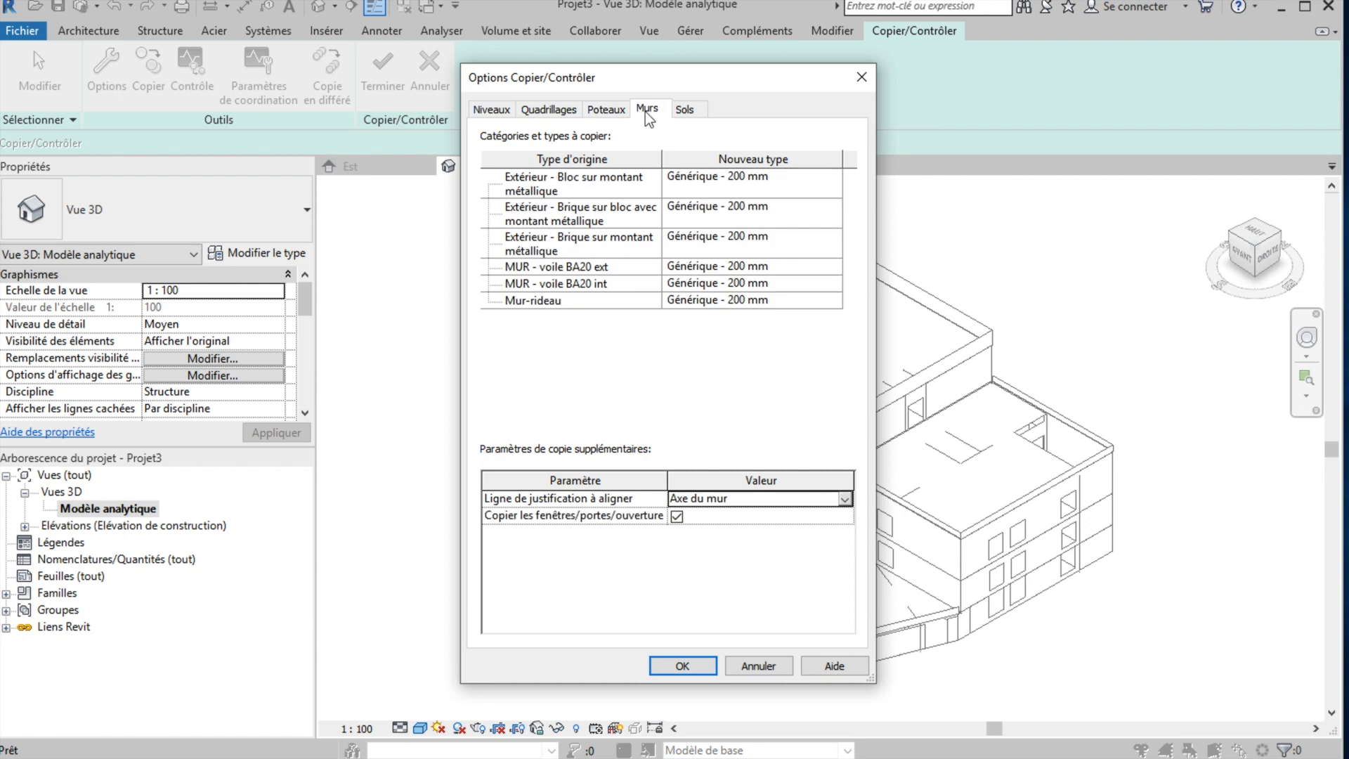
left_click(729, 185)
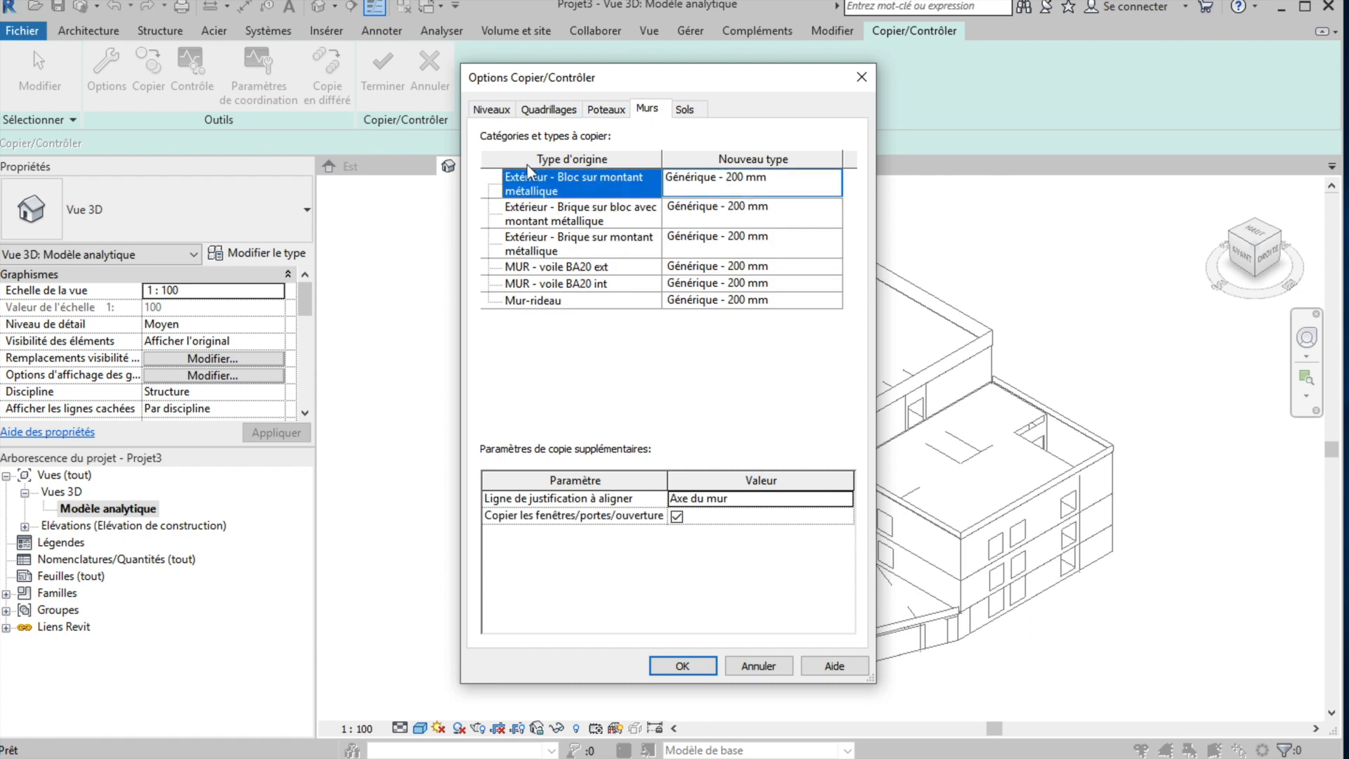
left_click(589, 300, "shift")
left_click(839, 299)
left_click(832, 302)
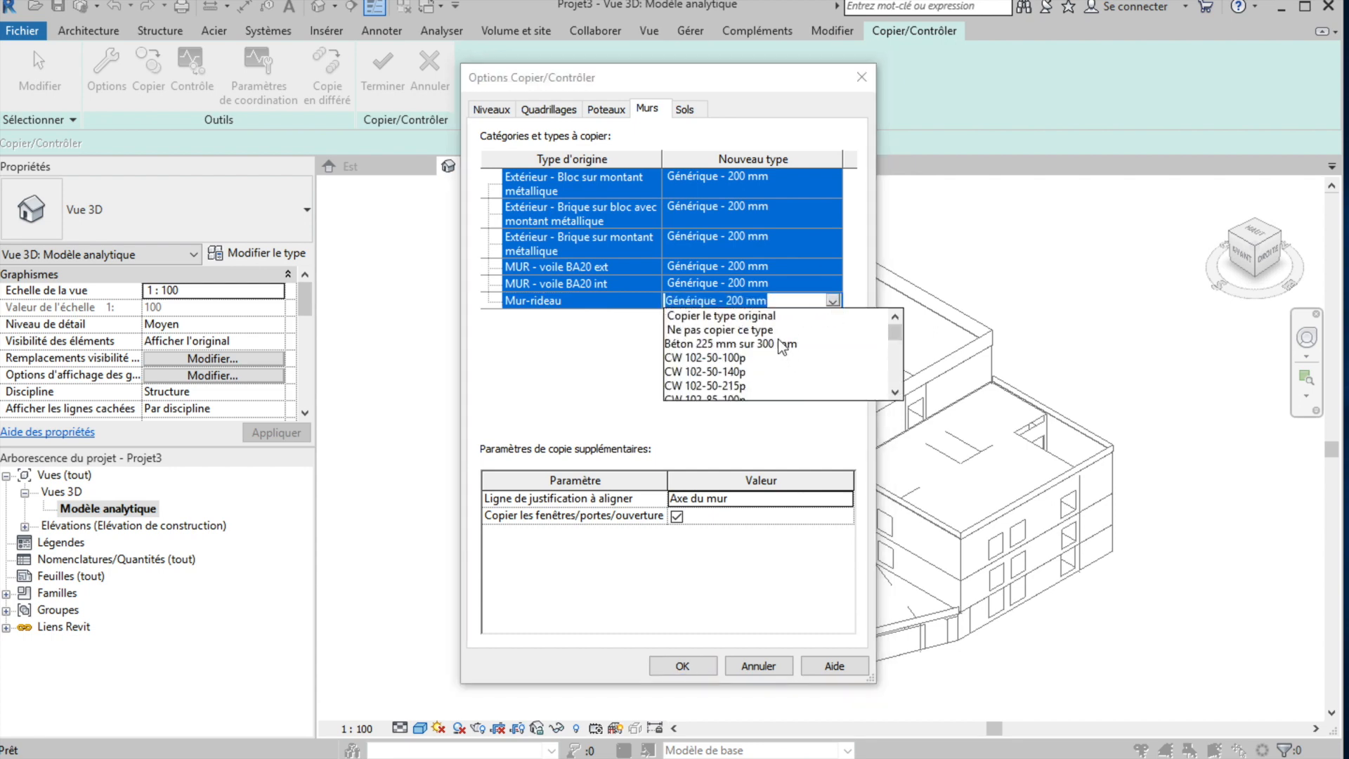
left_click(741, 315)
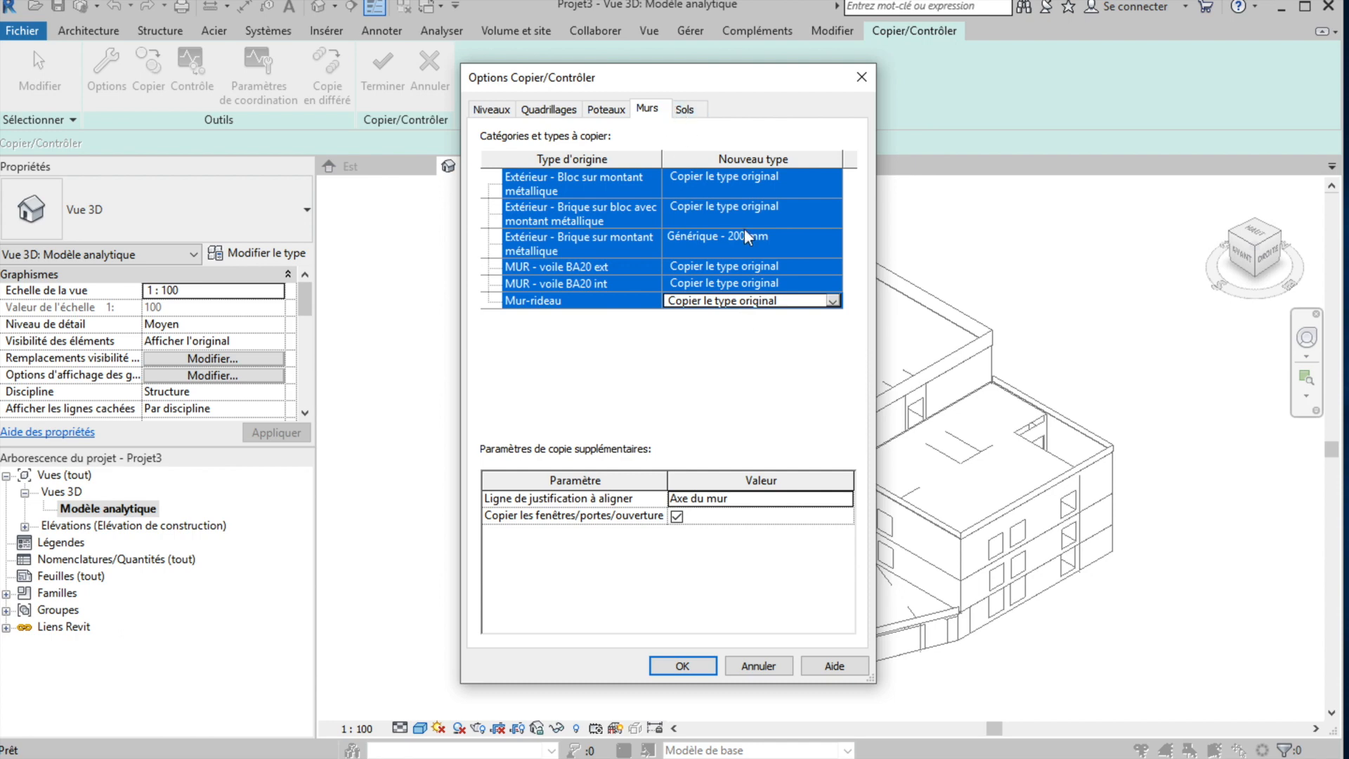
Set the new type of the Extérieur - Brique sur montant métallique wall to Ne pas copier ce type.
left_click(735, 246)
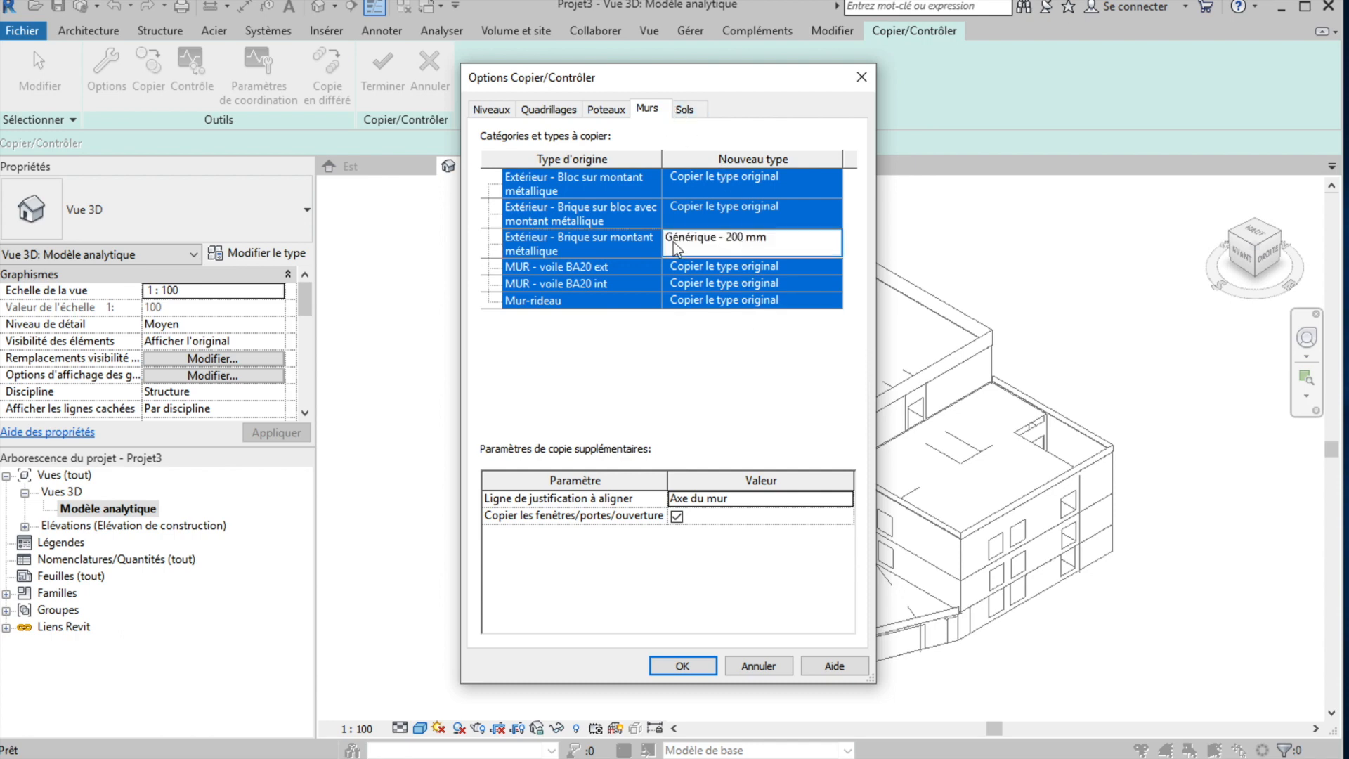
left_click(566, 242)
left_click(778, 238)
left_click(832, 243)
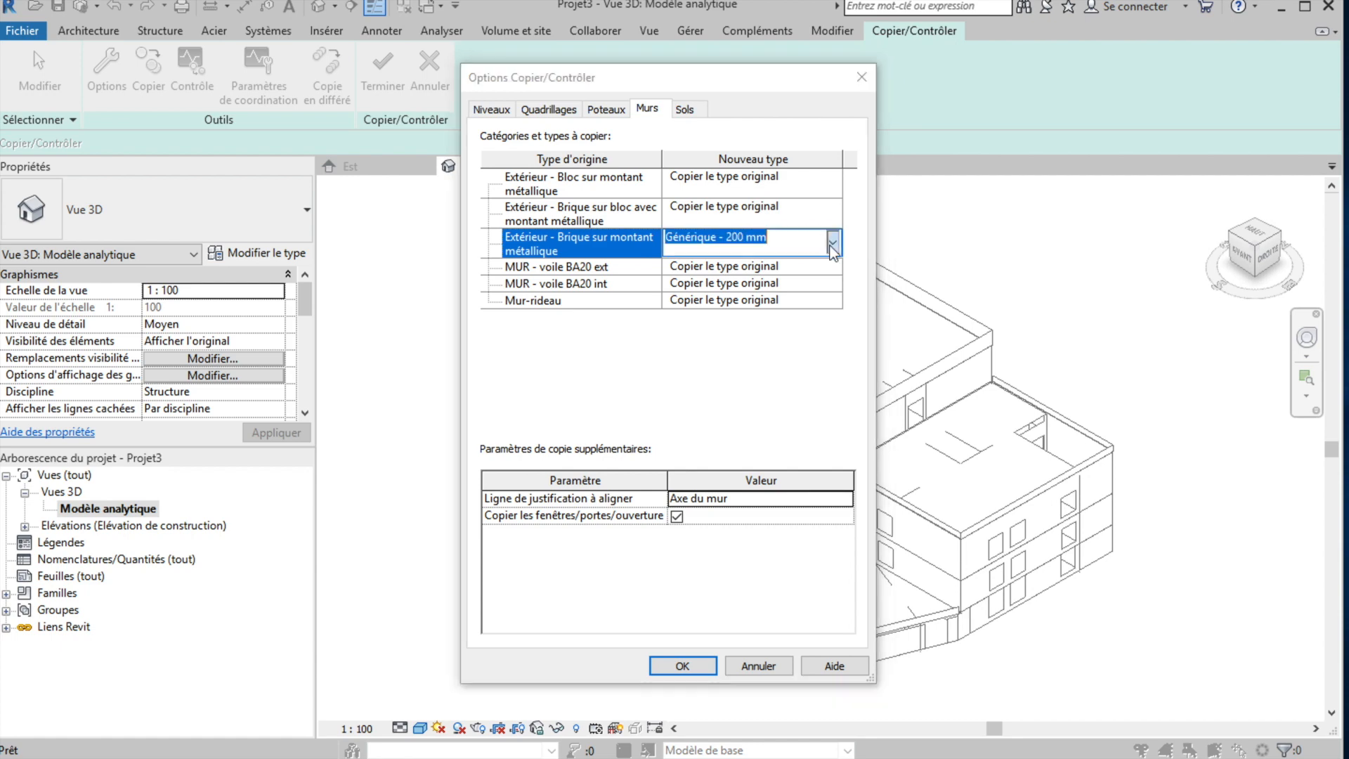
scroll(748, 314, "up", 5)
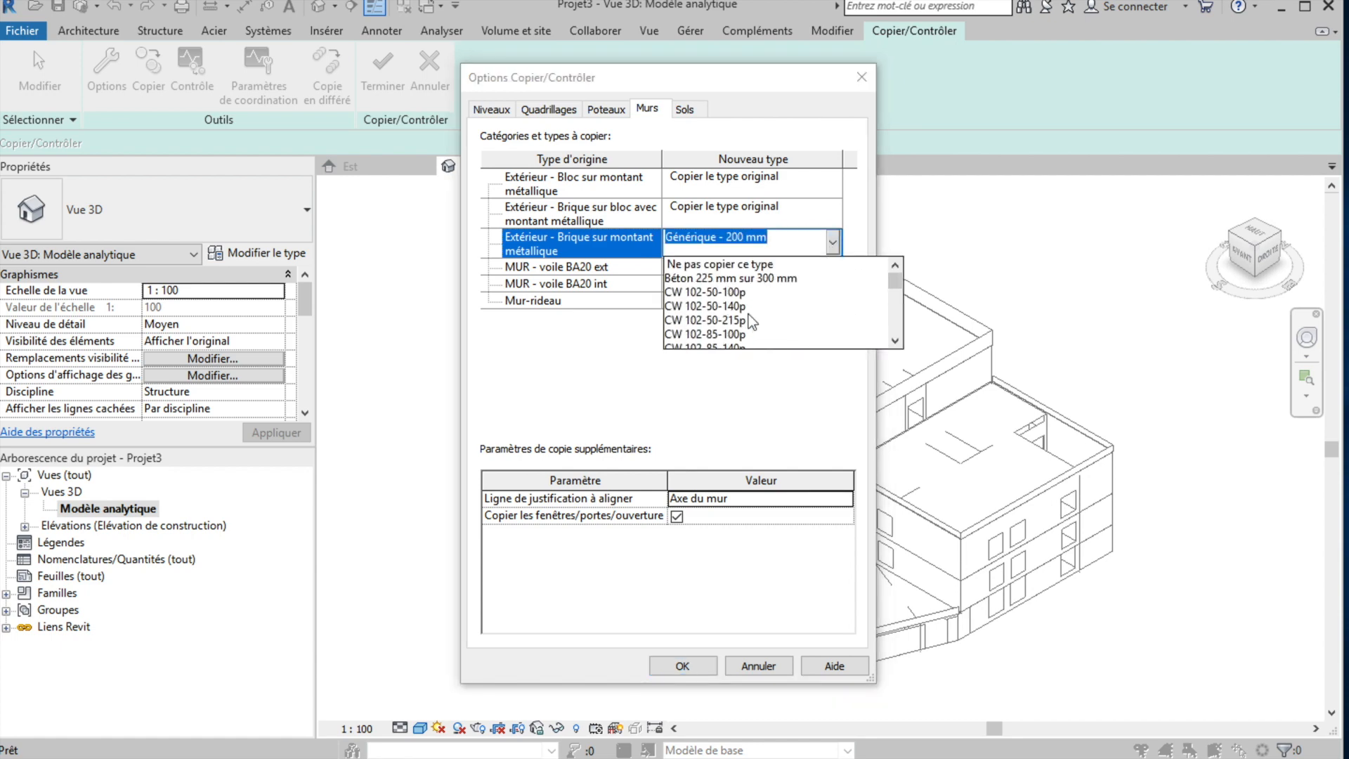
scroll(733, 288, "down", 7)
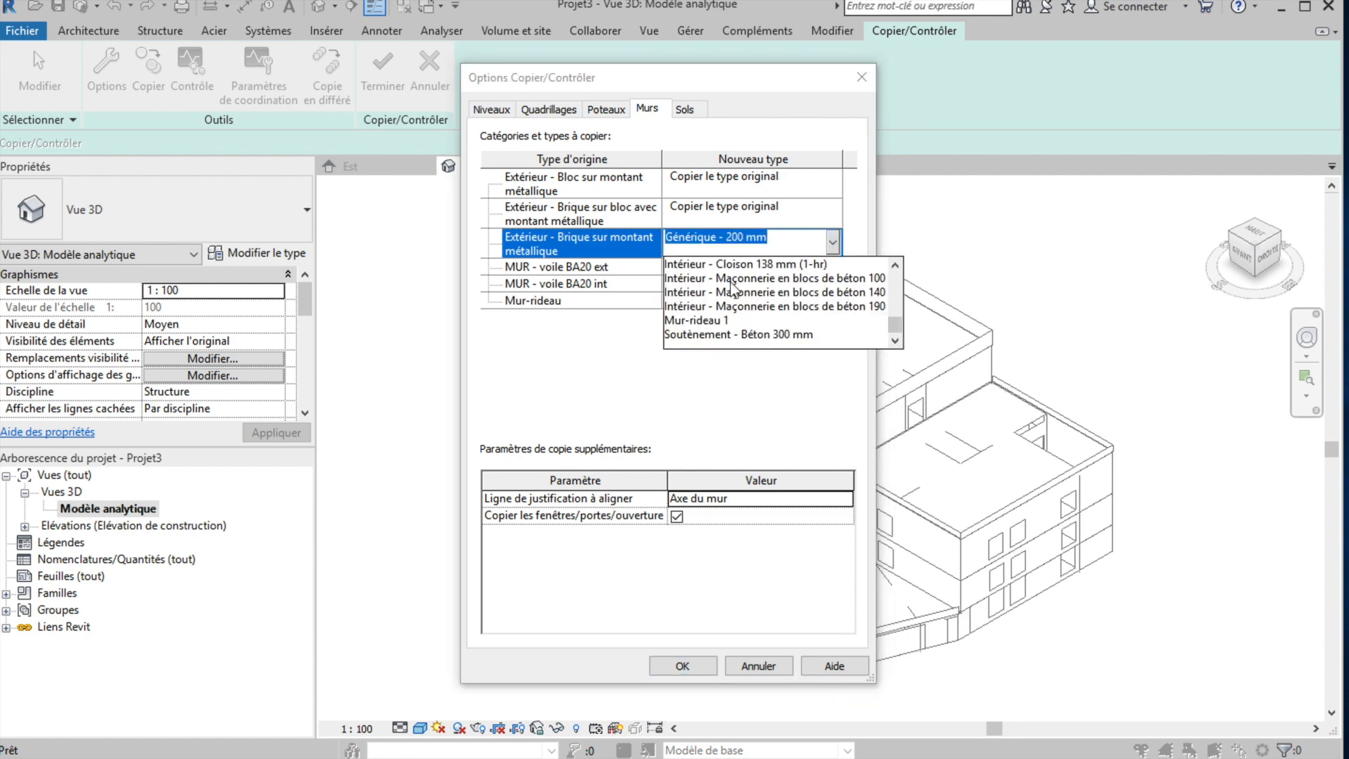
scroll(733, 288, "up", 10)
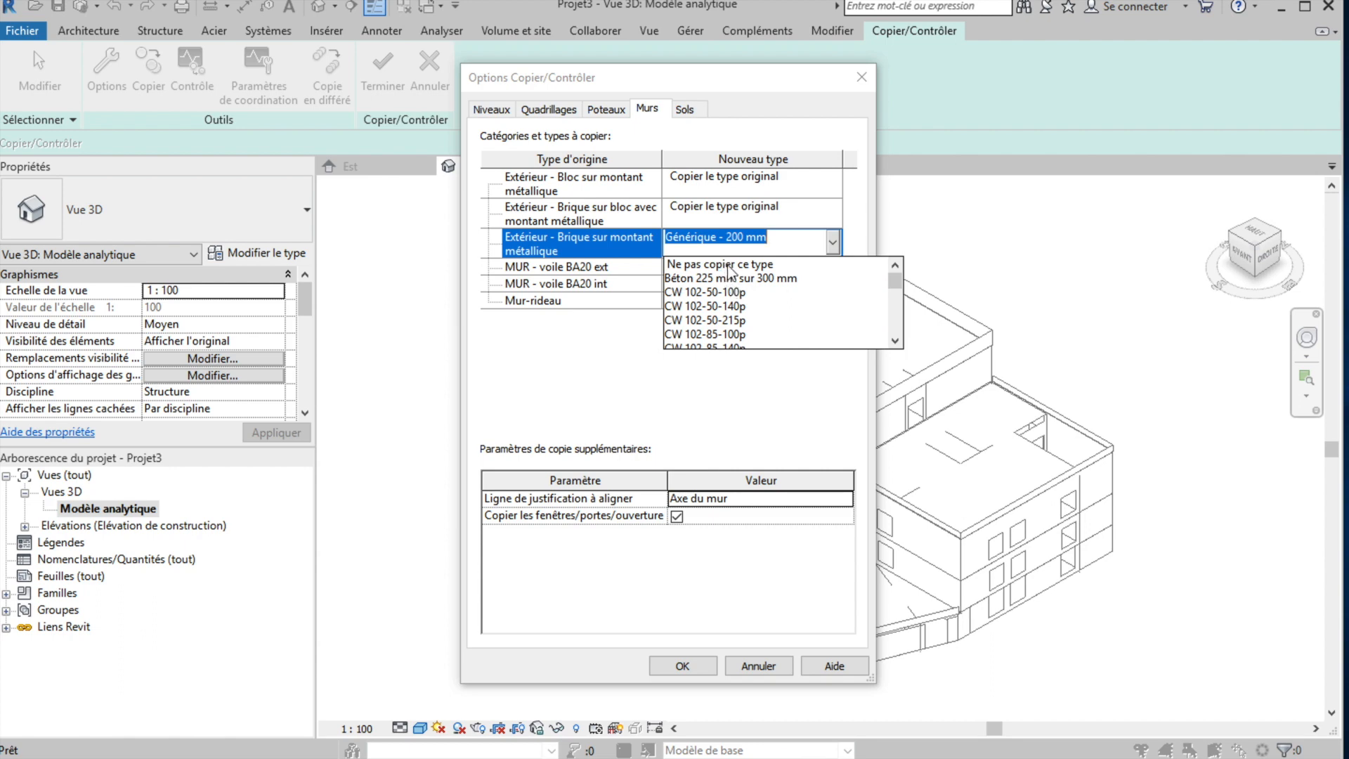
left_click(728, 266)
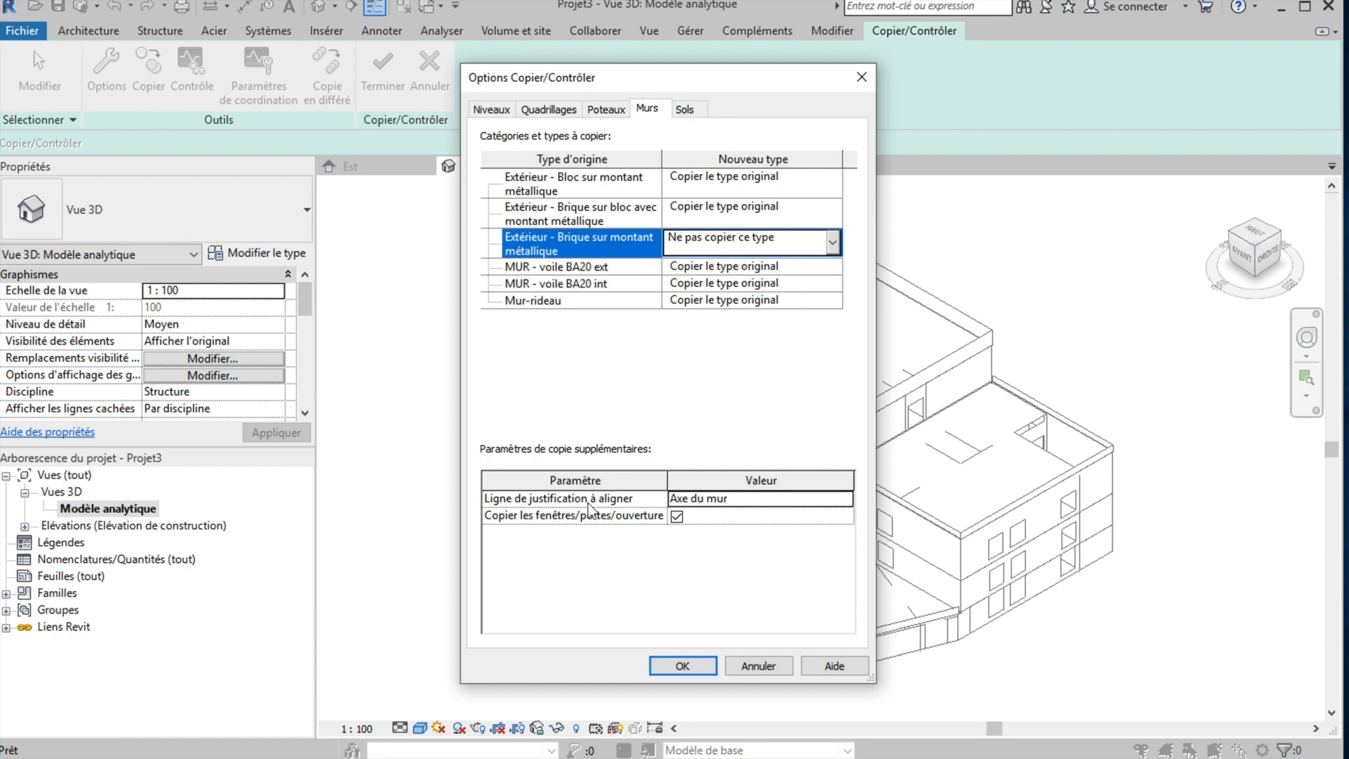
left_click(837, 500)
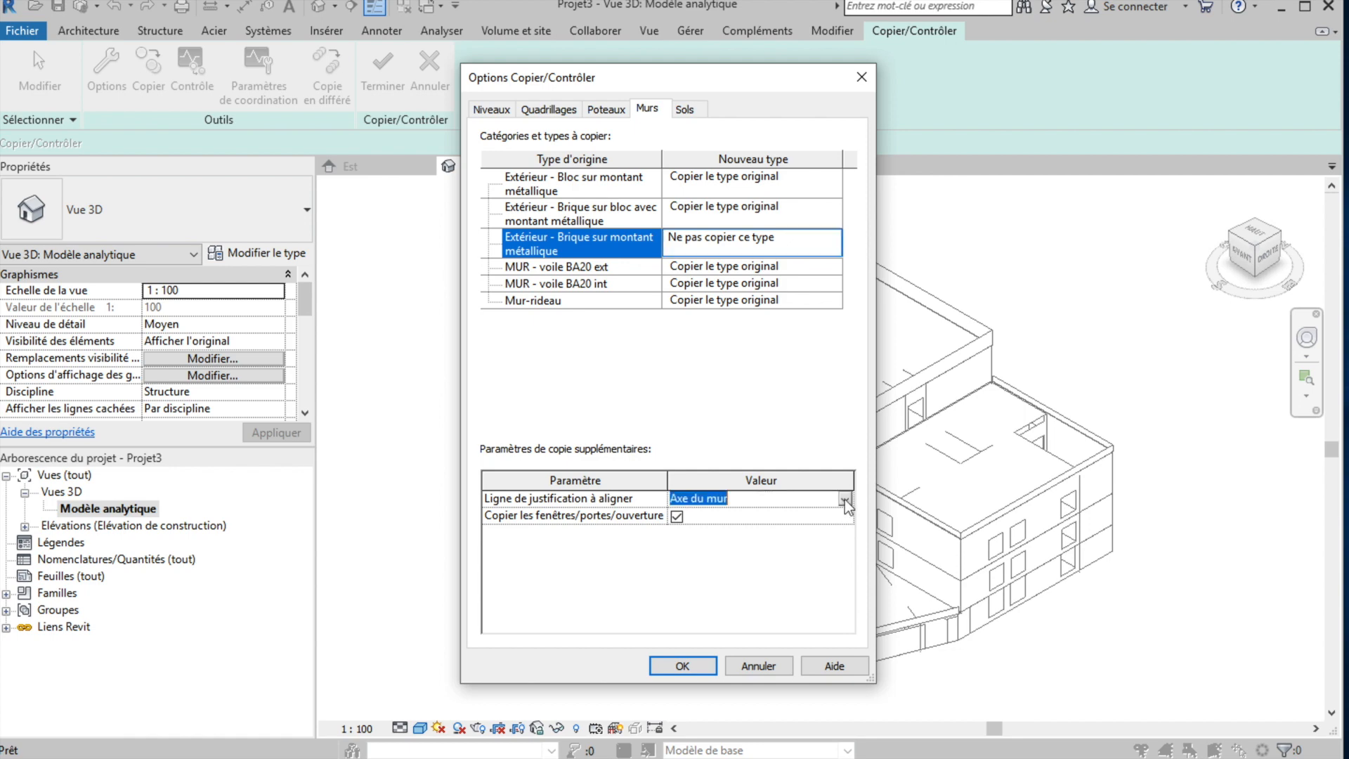
left_click(844, 500)
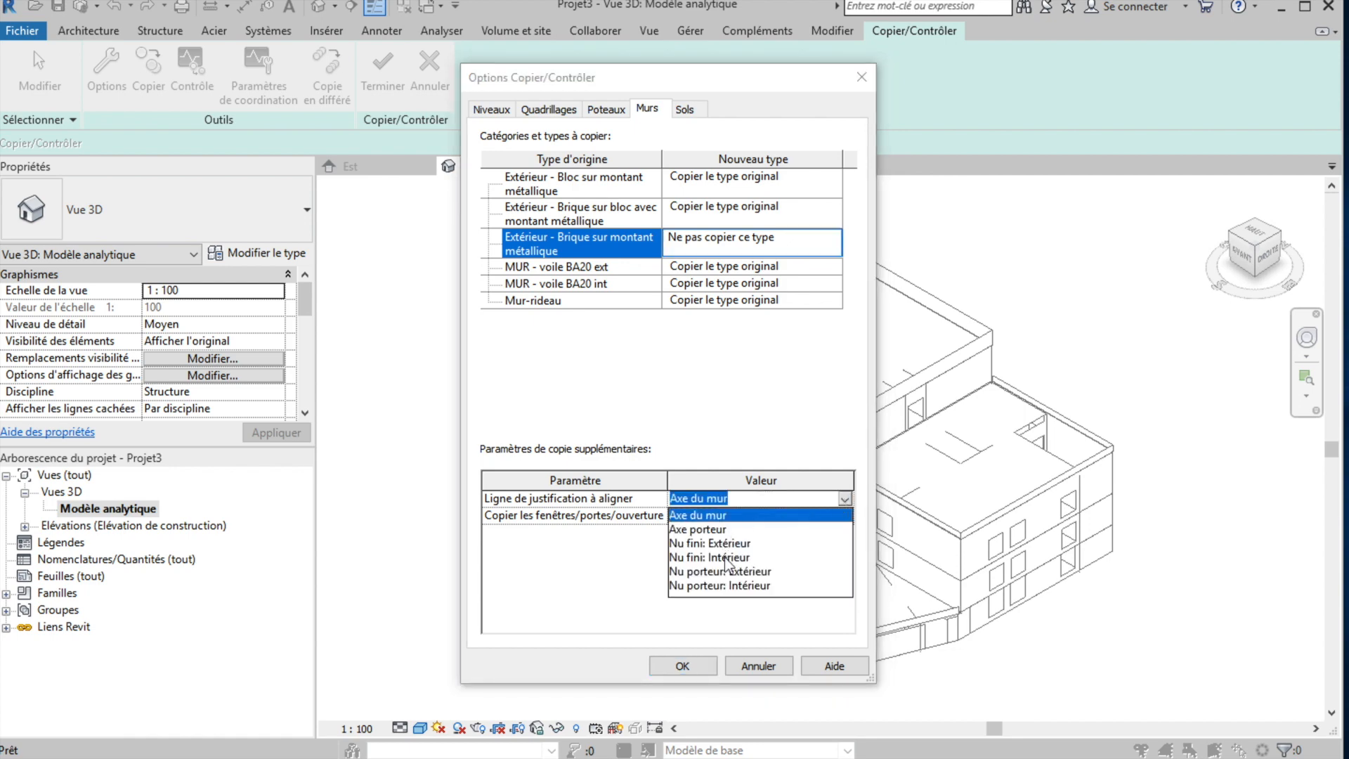
left_click(770, 496)
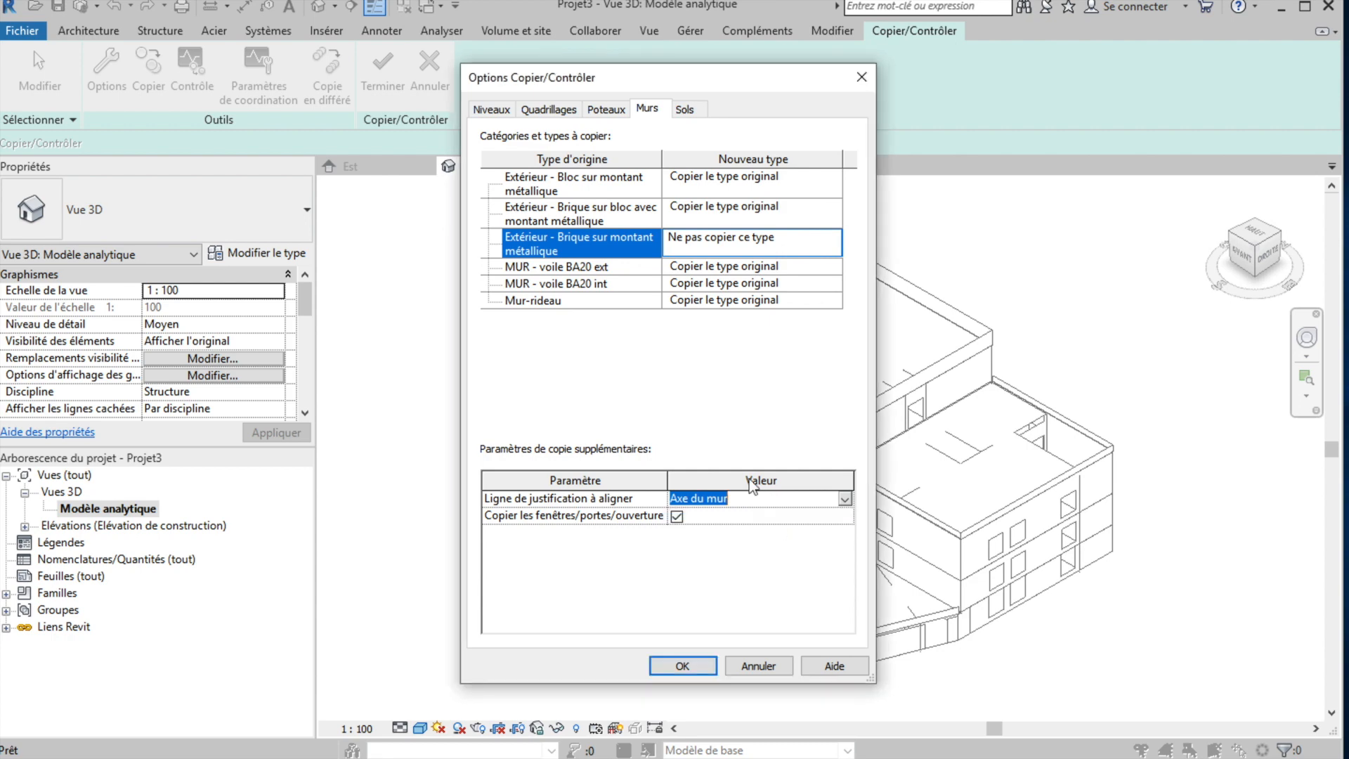
Set the new types of the Balcon bois, Dallage en béton and Dalle en béton 20cm floors to Copier le type original.
left_click(686, 110)
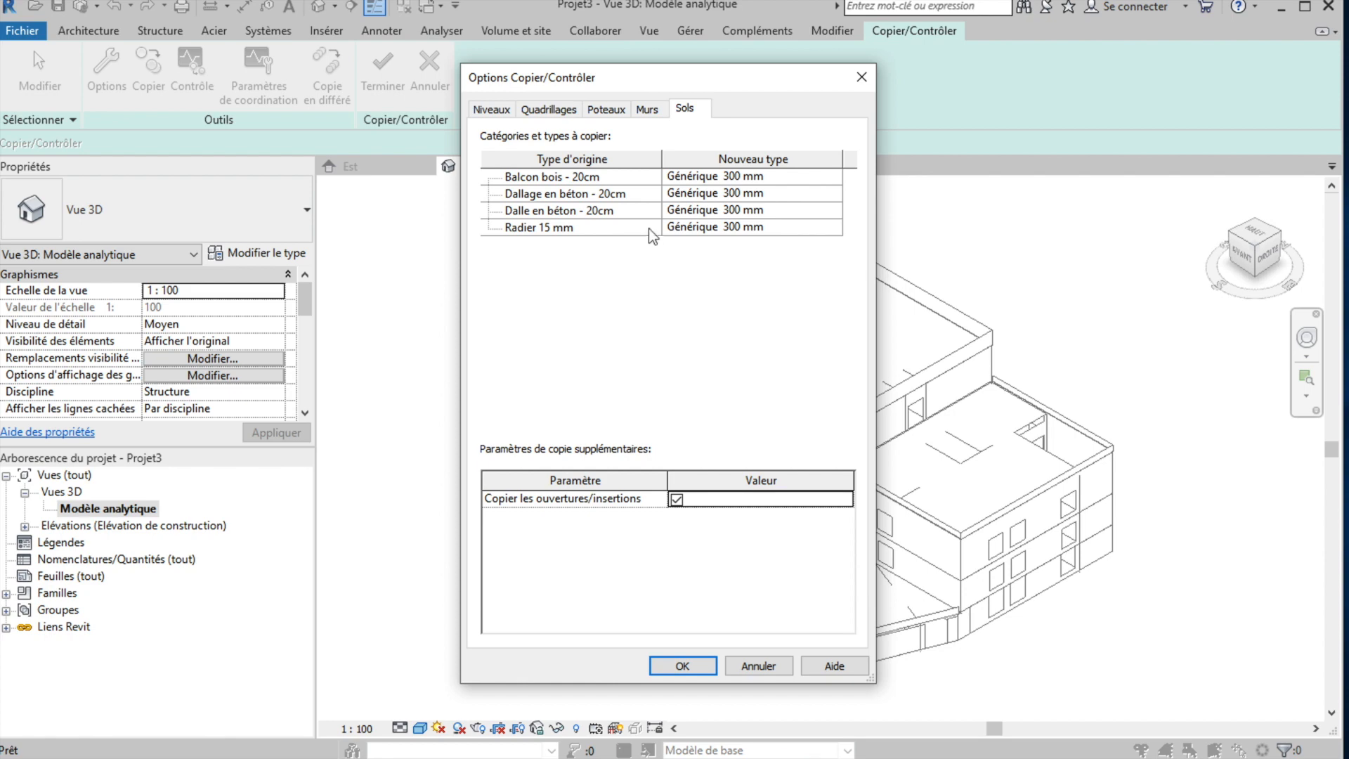
left_click(637, 177)
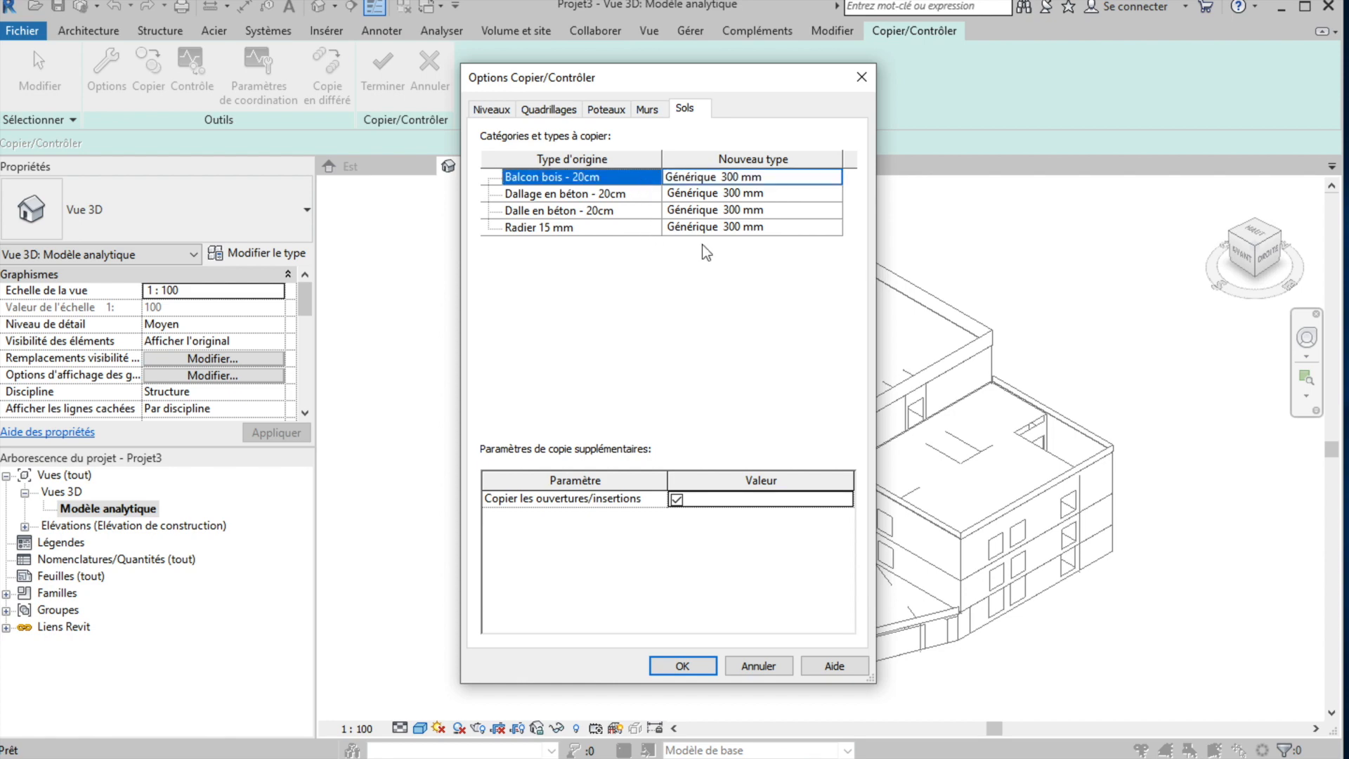
left_click(638, 228, "shift")
left_click(834, 226)
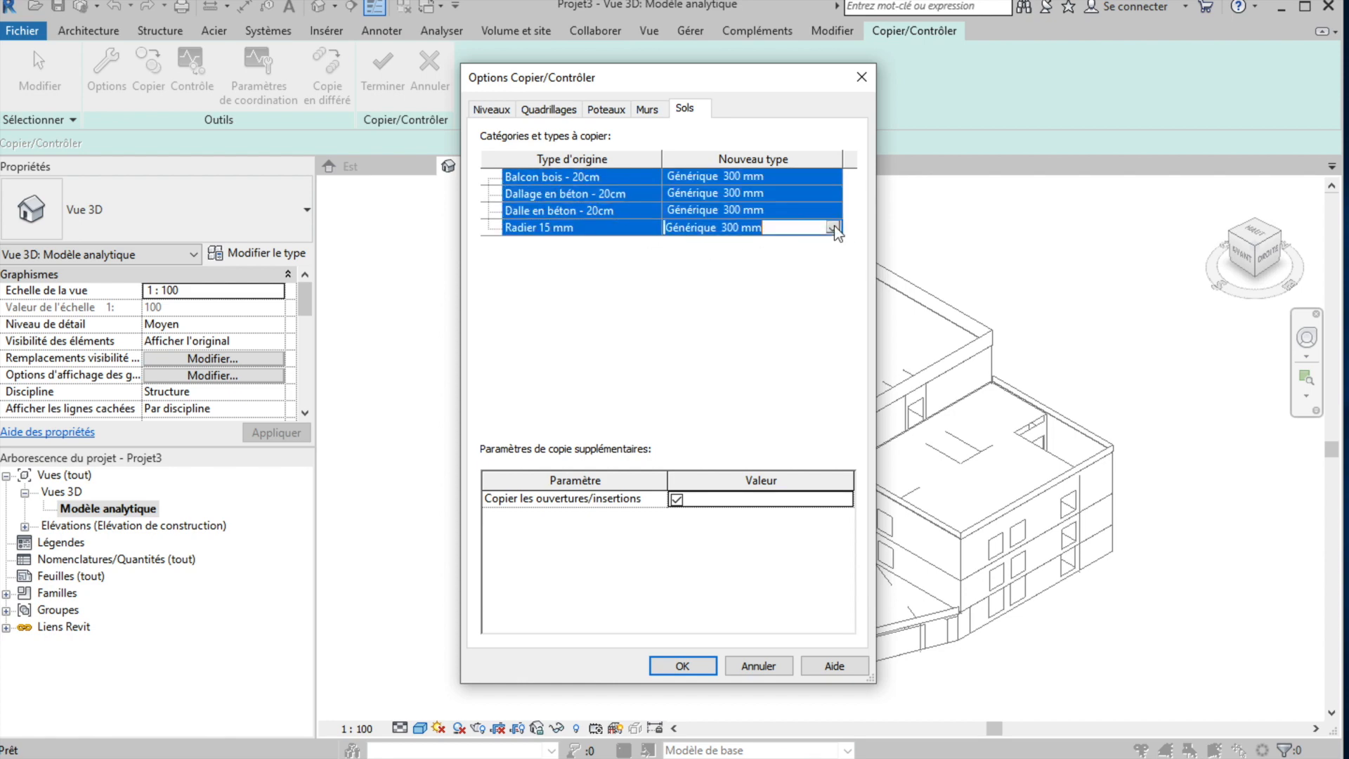
left_click(835, 228)
scroll(763, 284, "up", 1)
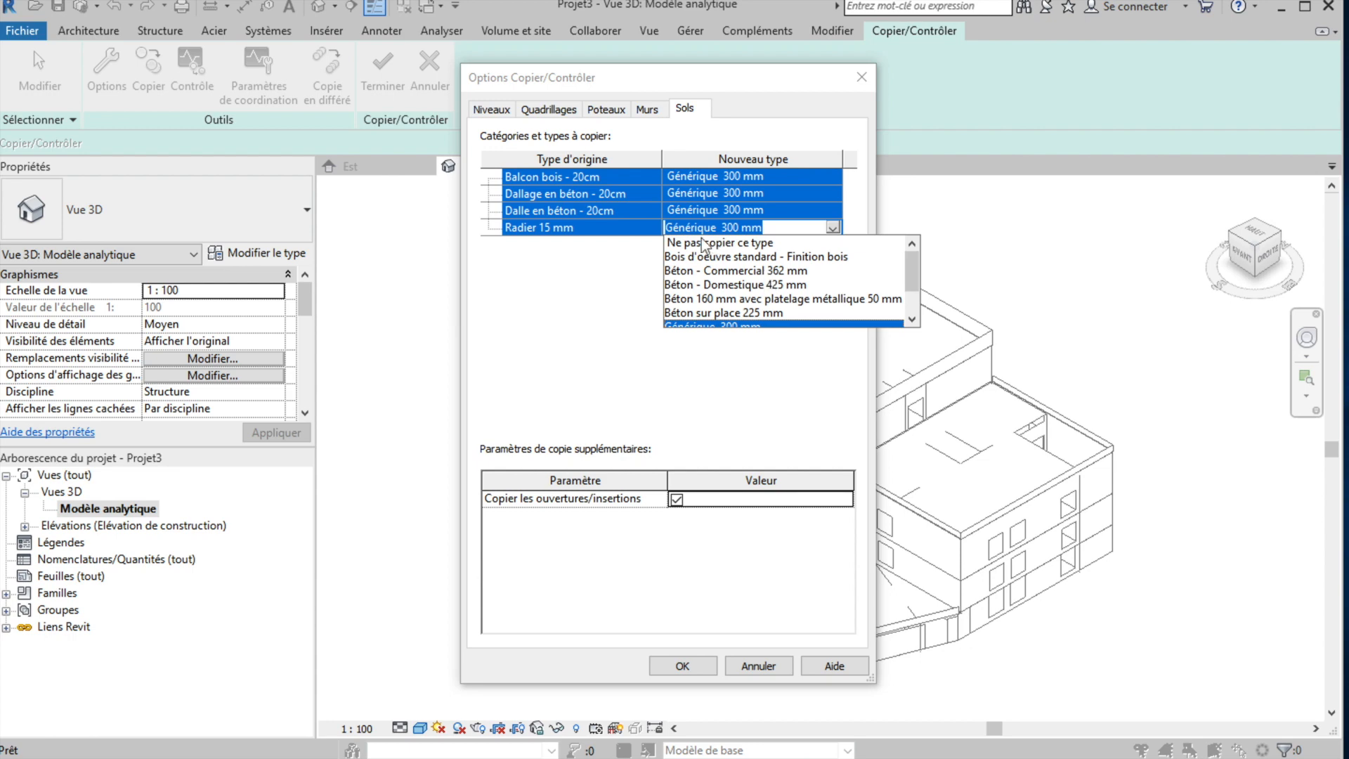
left_click(816, 210)
left_click(834, 211)
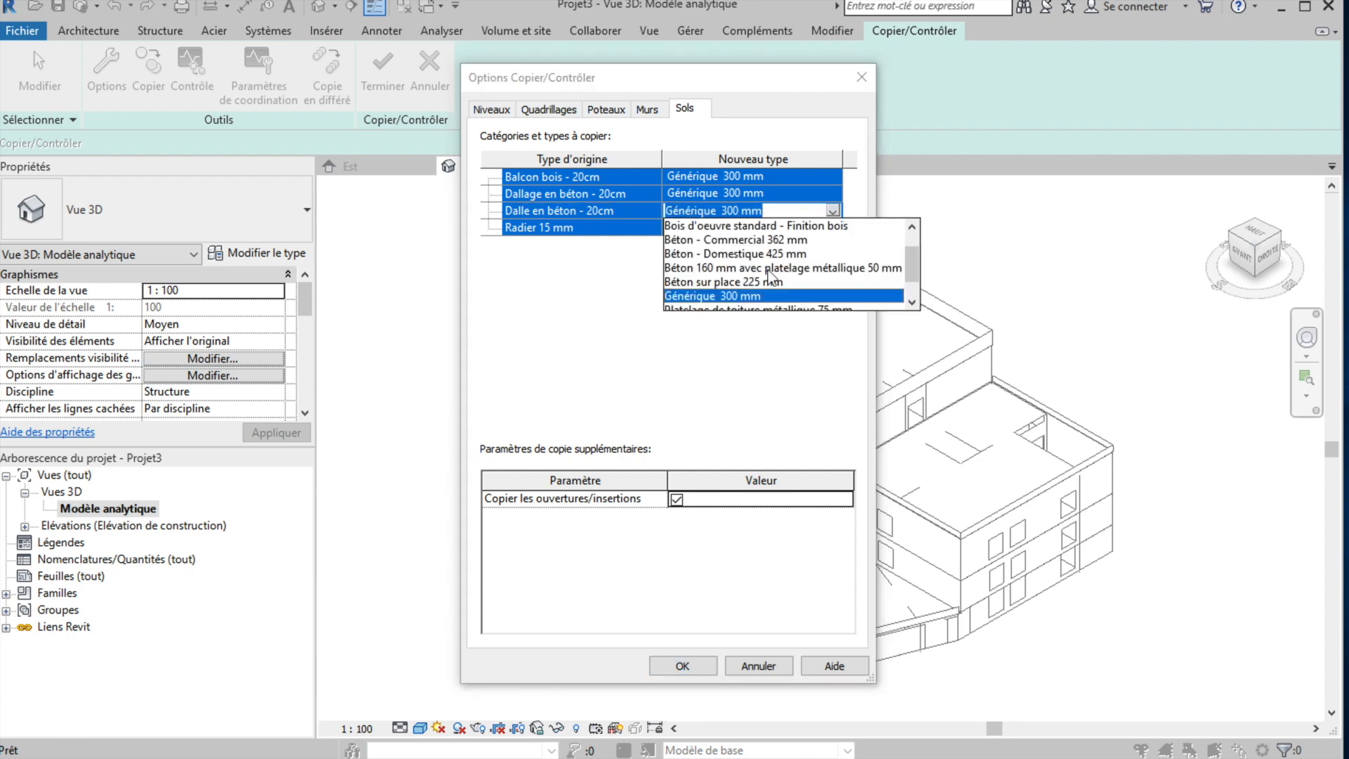
scroll(769, 267, "up", 1)
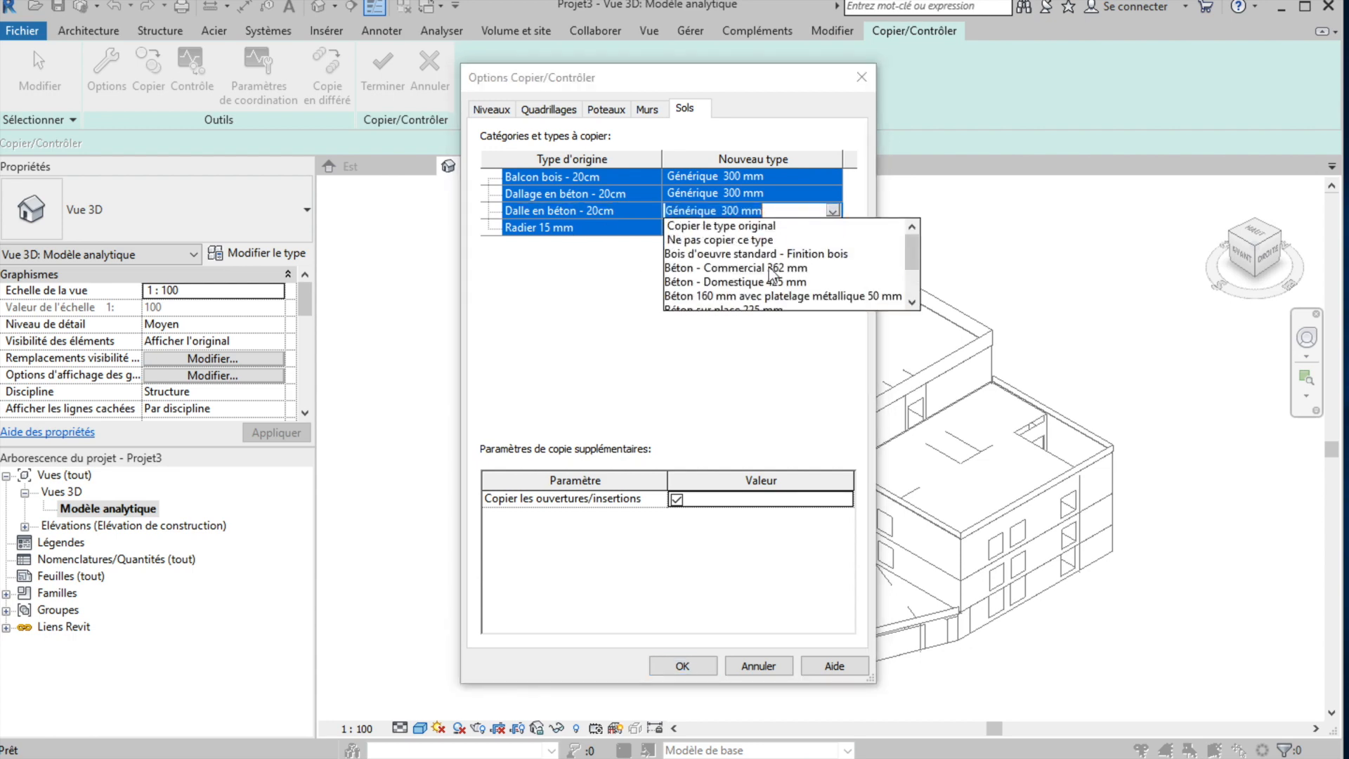
left_click(724, 227)
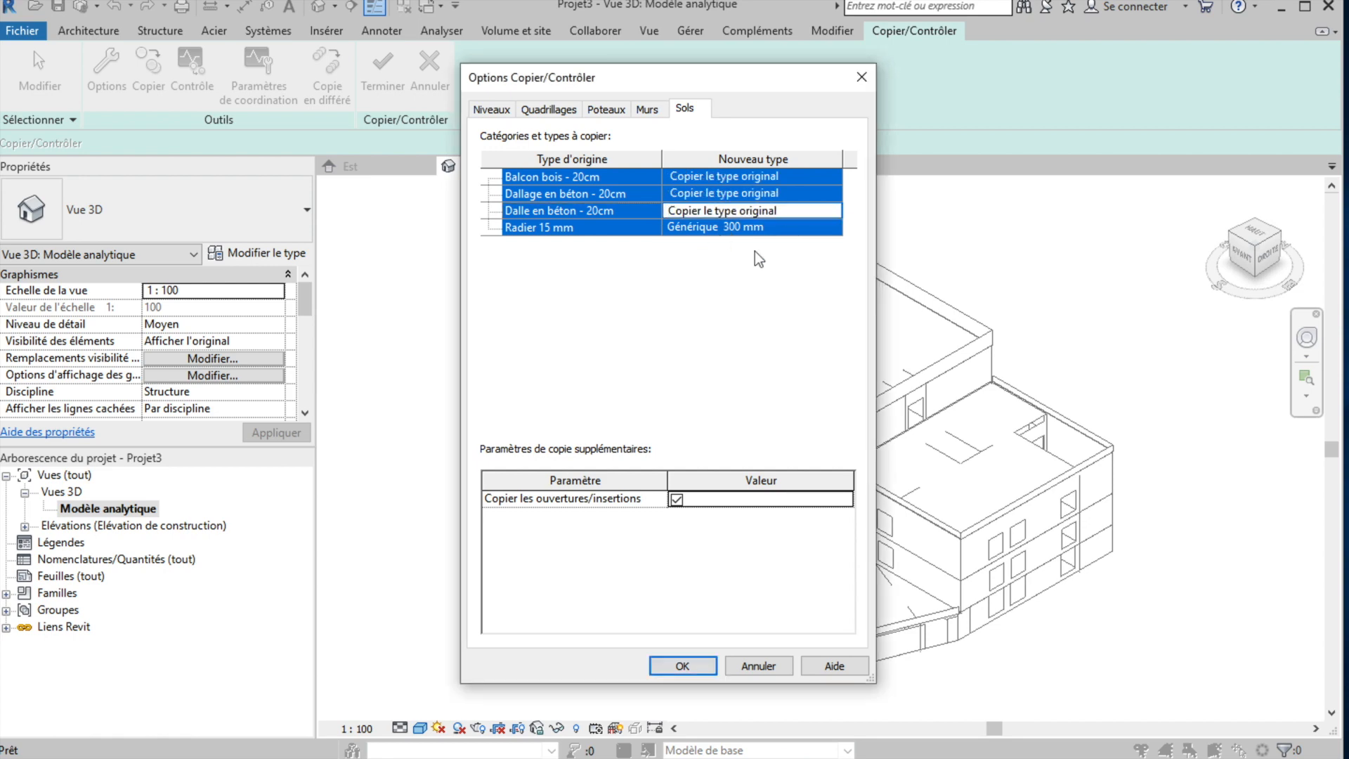
Set the new type of the Radier 15 mm floor to Ne pas copier ce type and apply the Copier/Contrôler options.
left_click(589, 231)
left_click(831, 226)
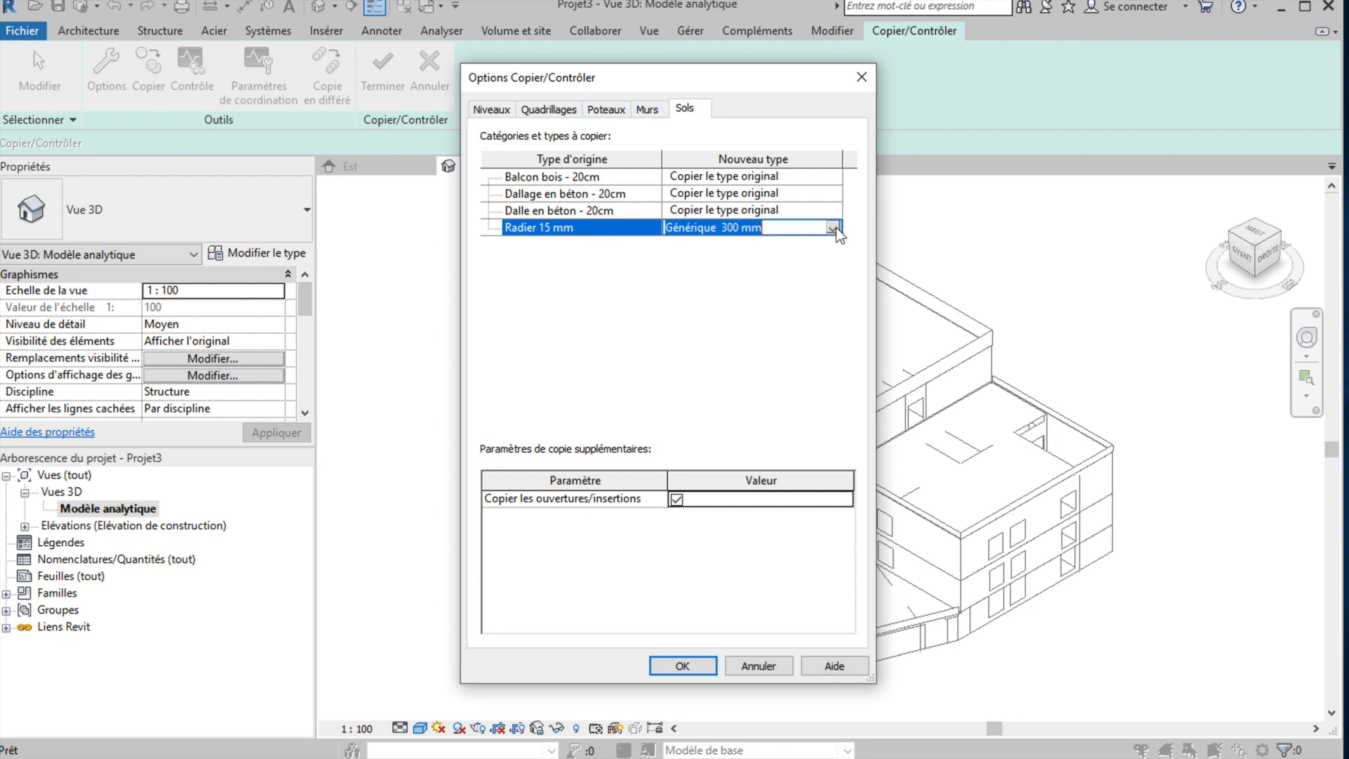
left_click(836, 229)
scroll(768, 273, "up", 1)
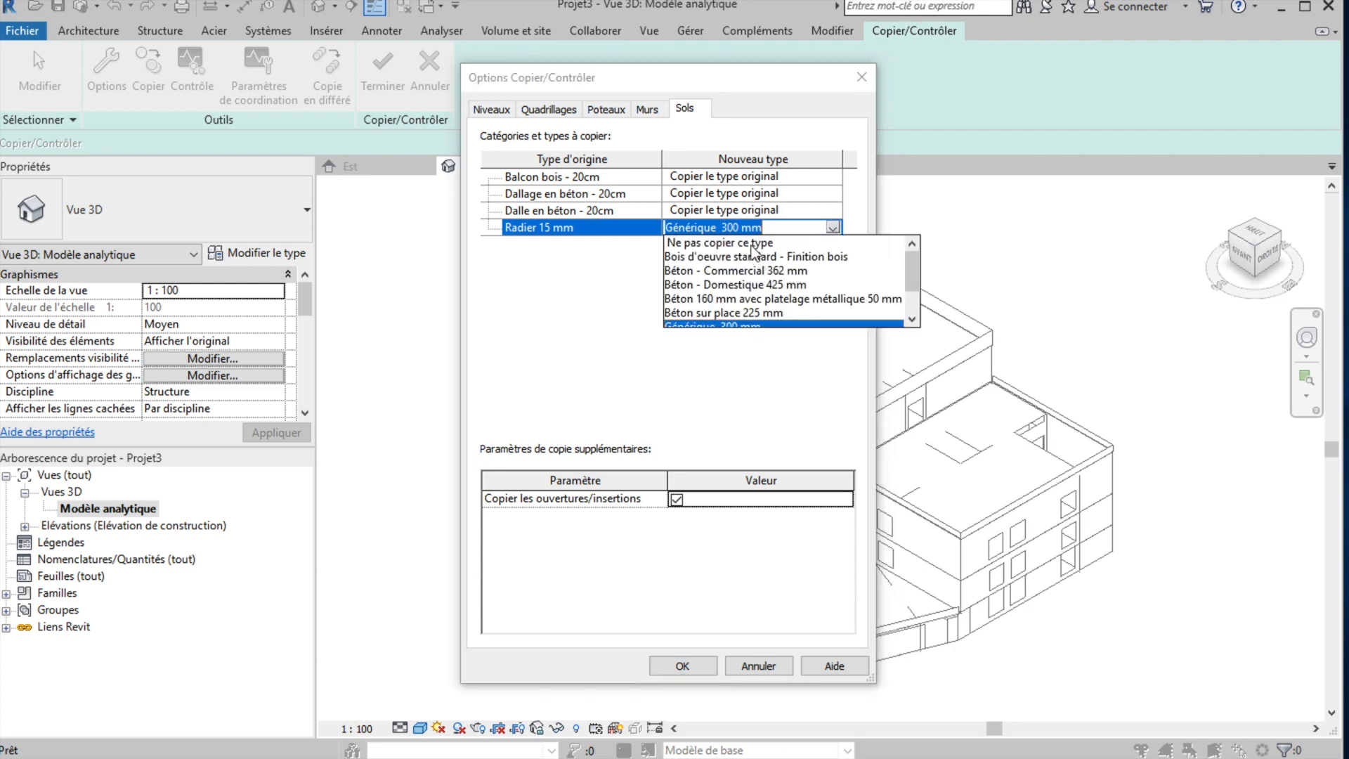
left_click(756, 243)
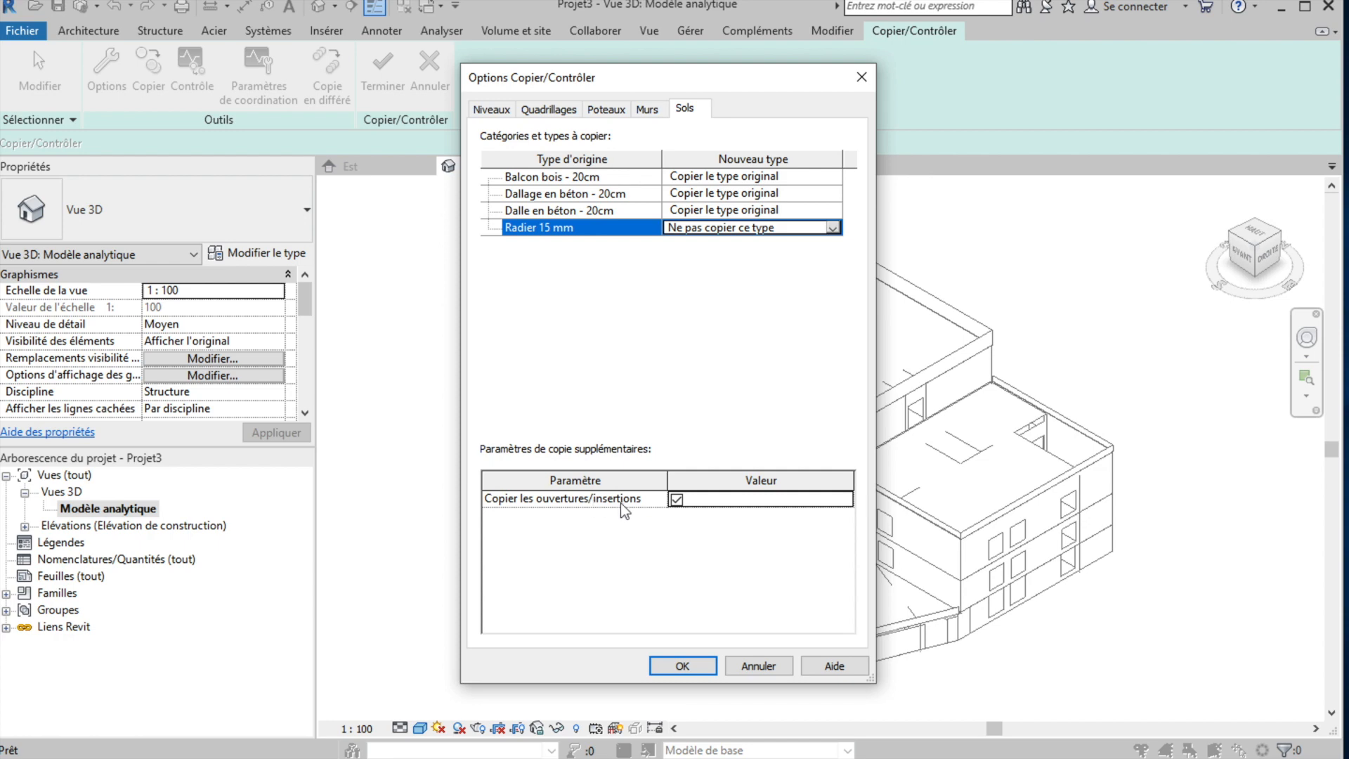
left_click(682, 666)
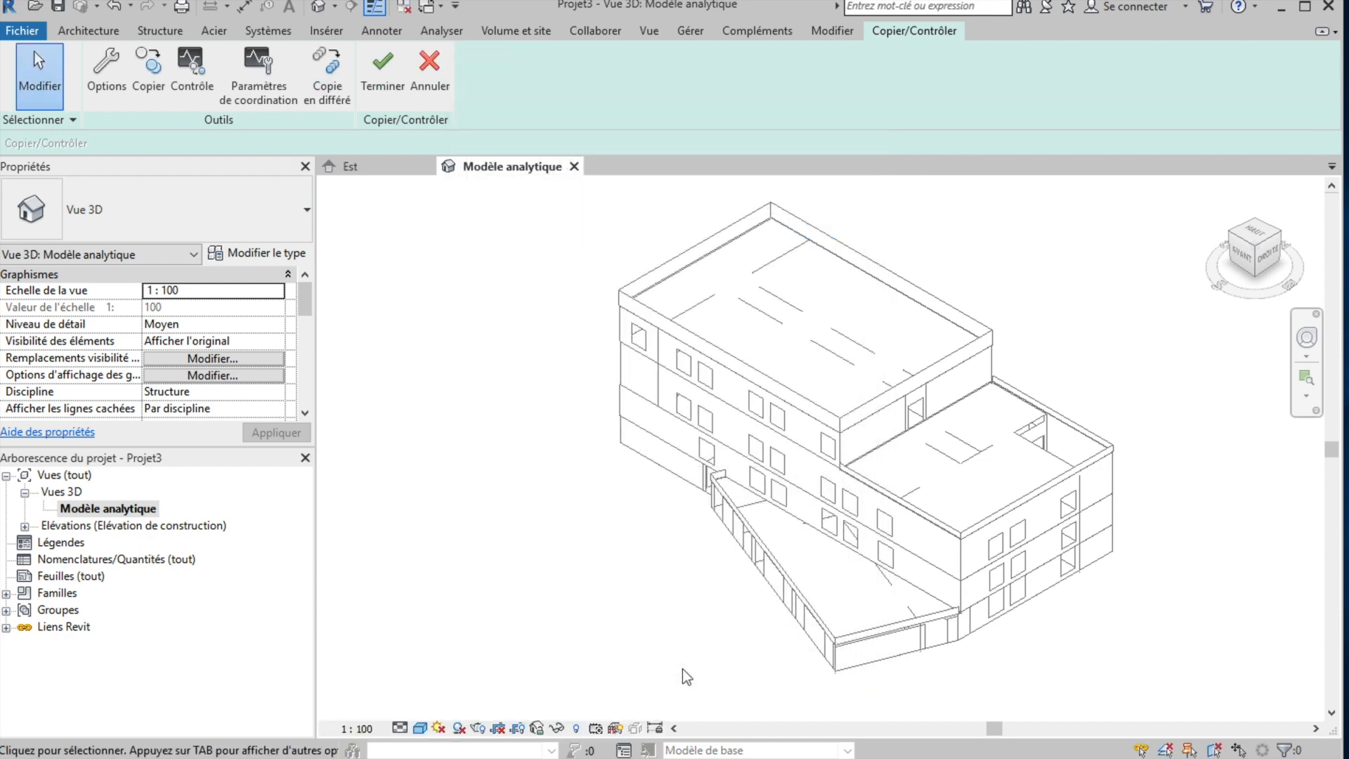
Expand the building elevations in the project browser and open the Est elevation view.
left_click(156, 79)
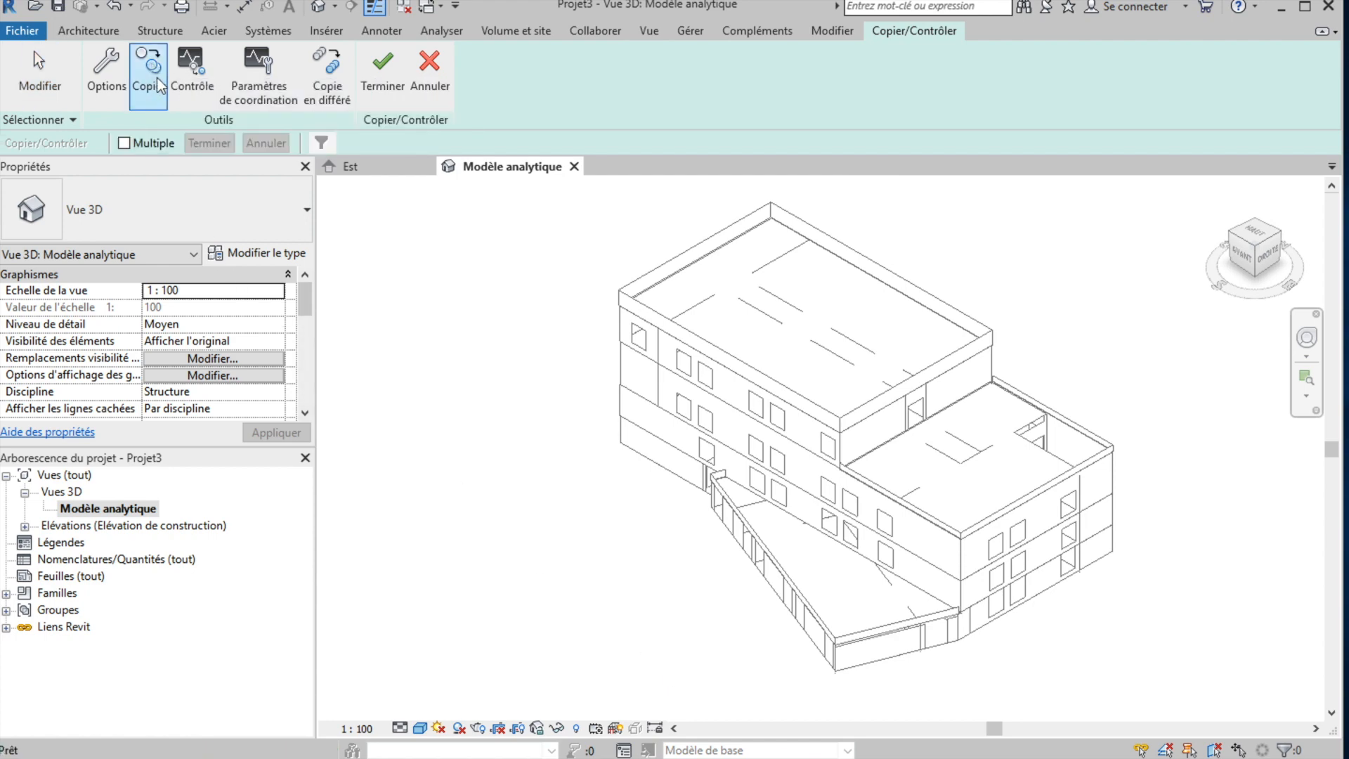
left_click(125, 144)
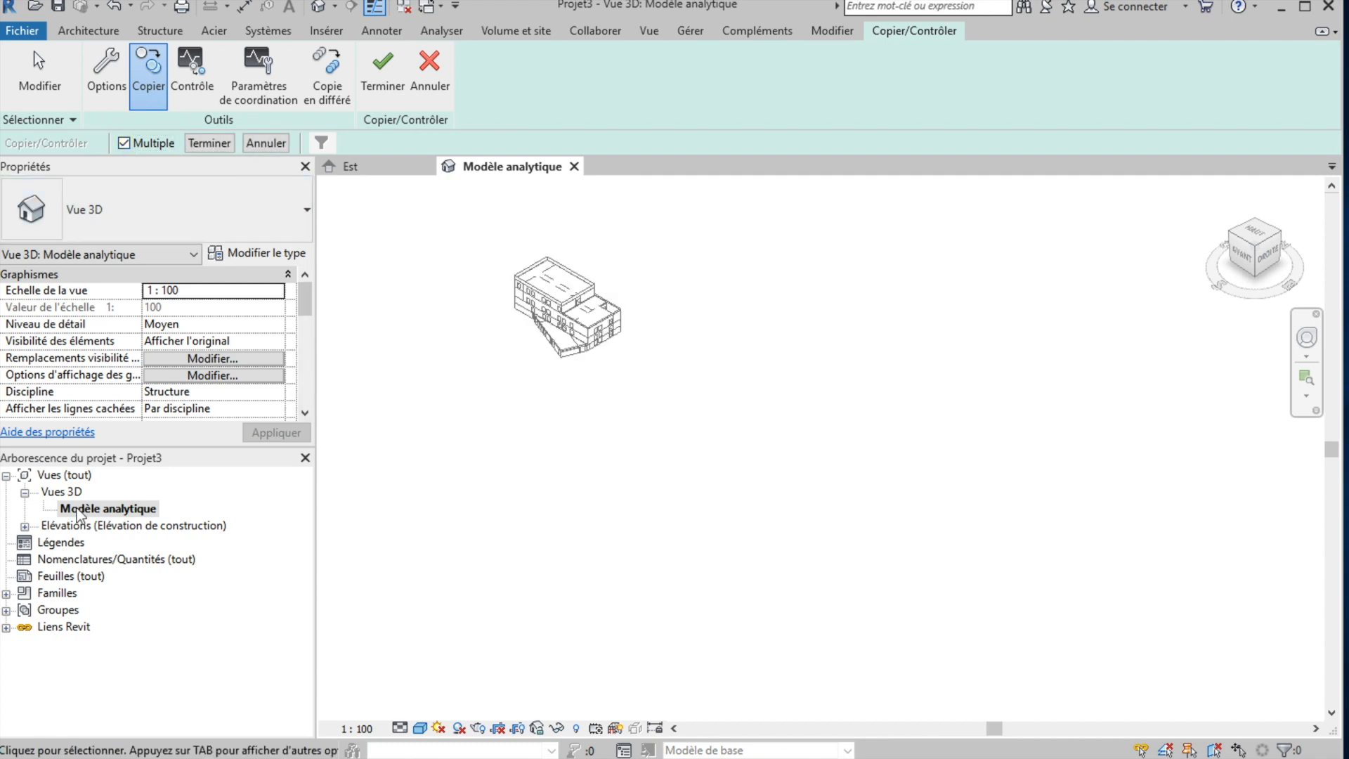
left_click(25, 526)
left_click(25, 526)
left_click(25, 526)
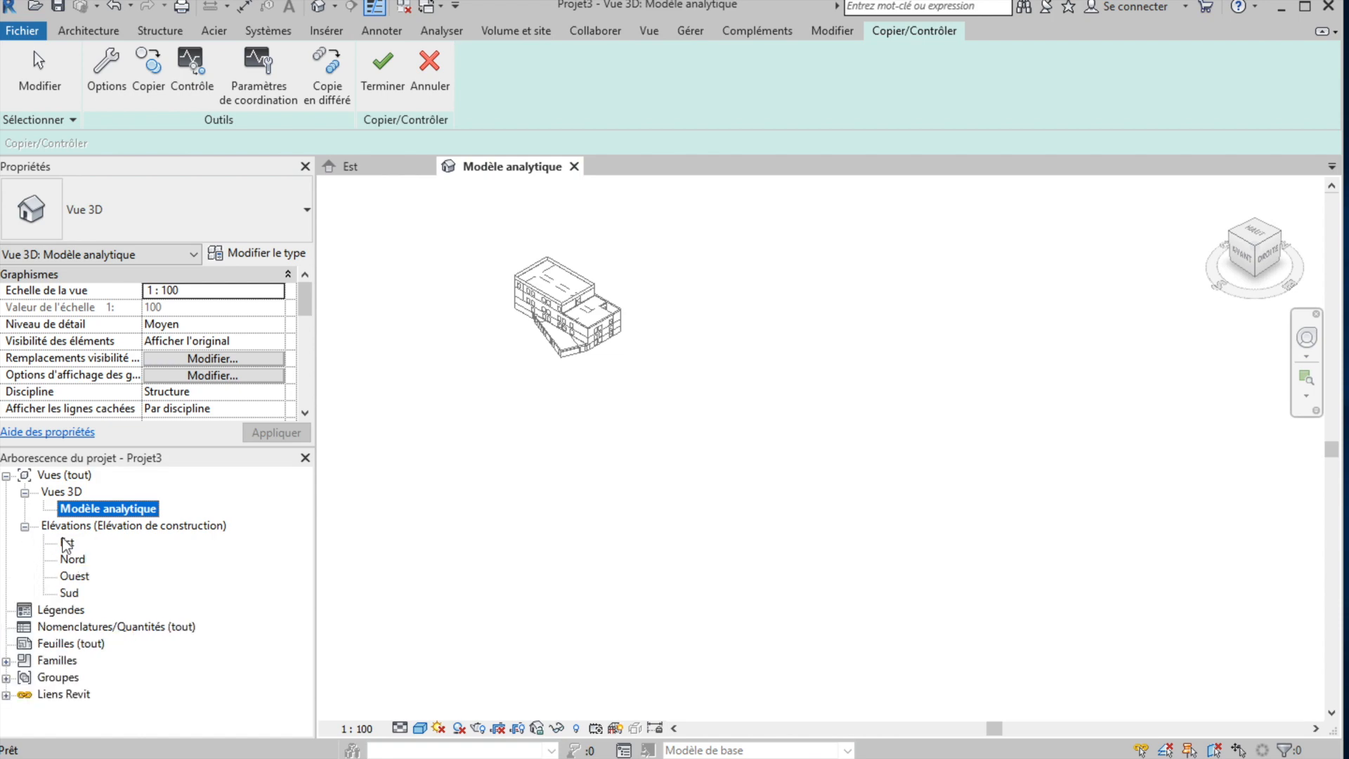
left_click(67, 544)
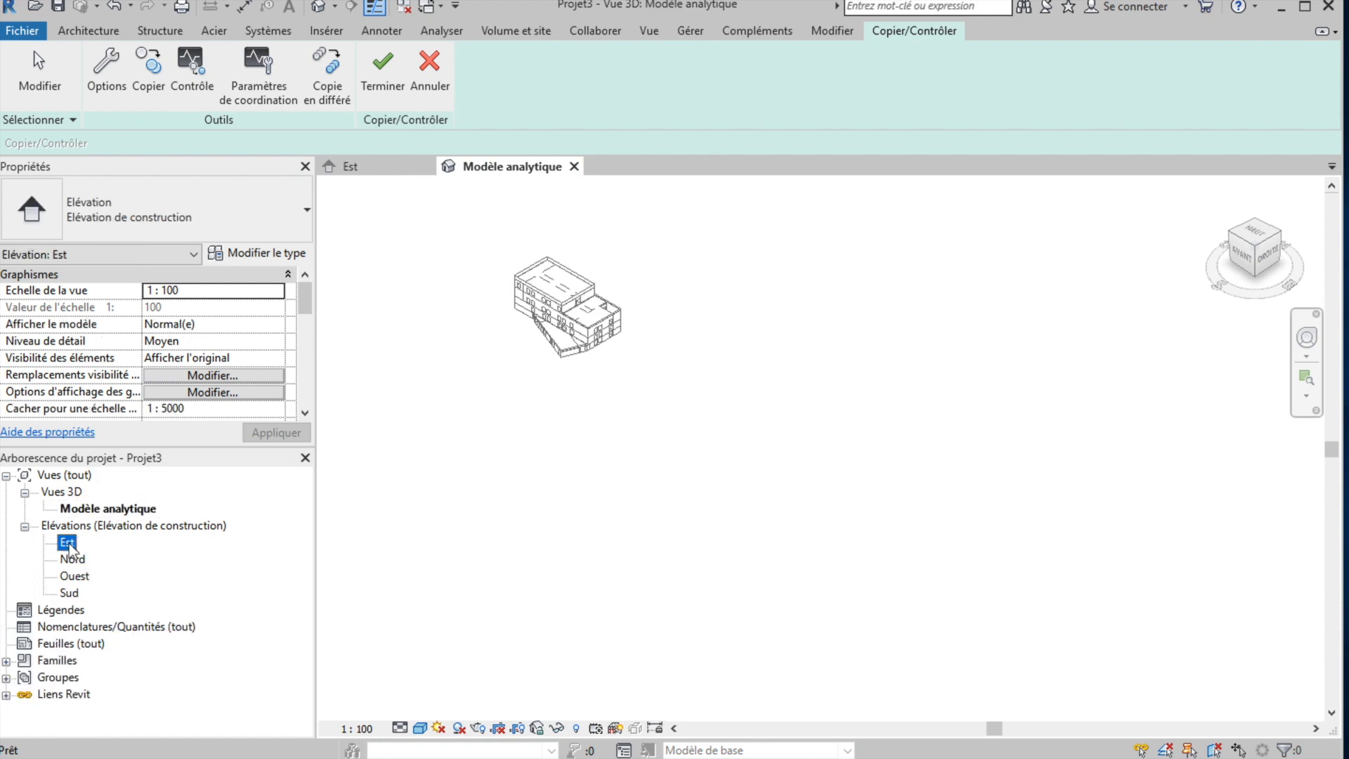
double_click(66, 542)
With the Copier tool in Multiple mode, select the linked building with its levels and grids in the Est elevation.
scroll(826, 523, "up", 2)
scroll(830, 518, "down", 4)
left_click_drag(854, 540, 596, 362)
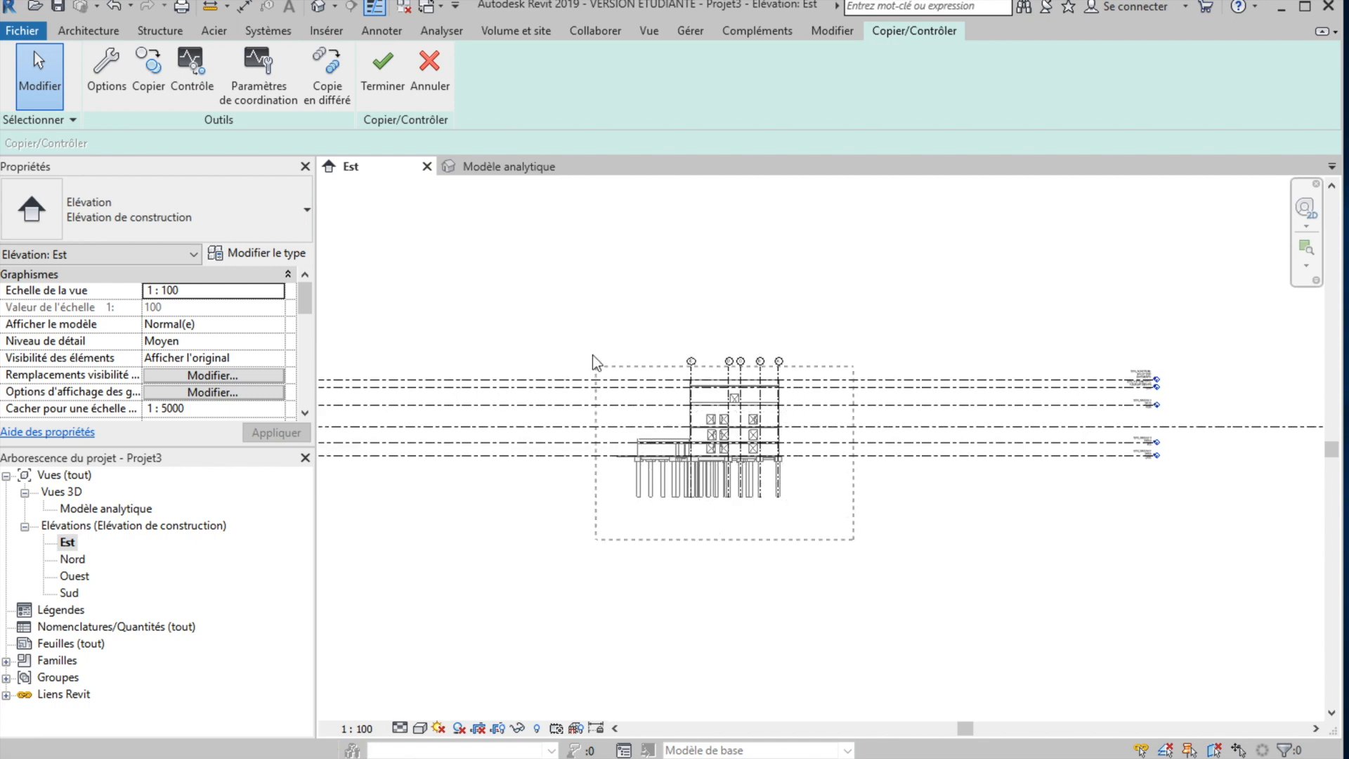
left_click_drag(562, 321, 562, 324)
left_click_drag(846, 551, 761, 521)
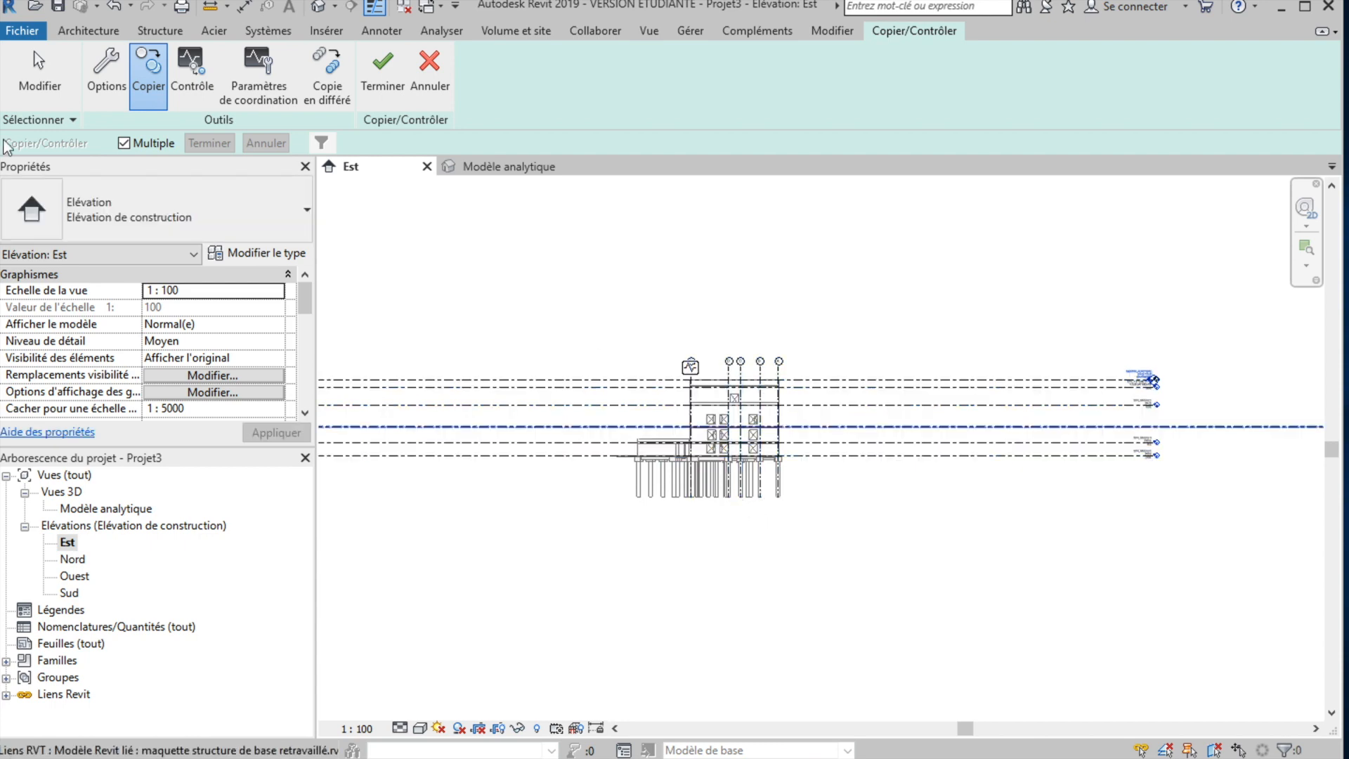
left_click(124, 143)
left_click_drag(808, 618, 577, 292)
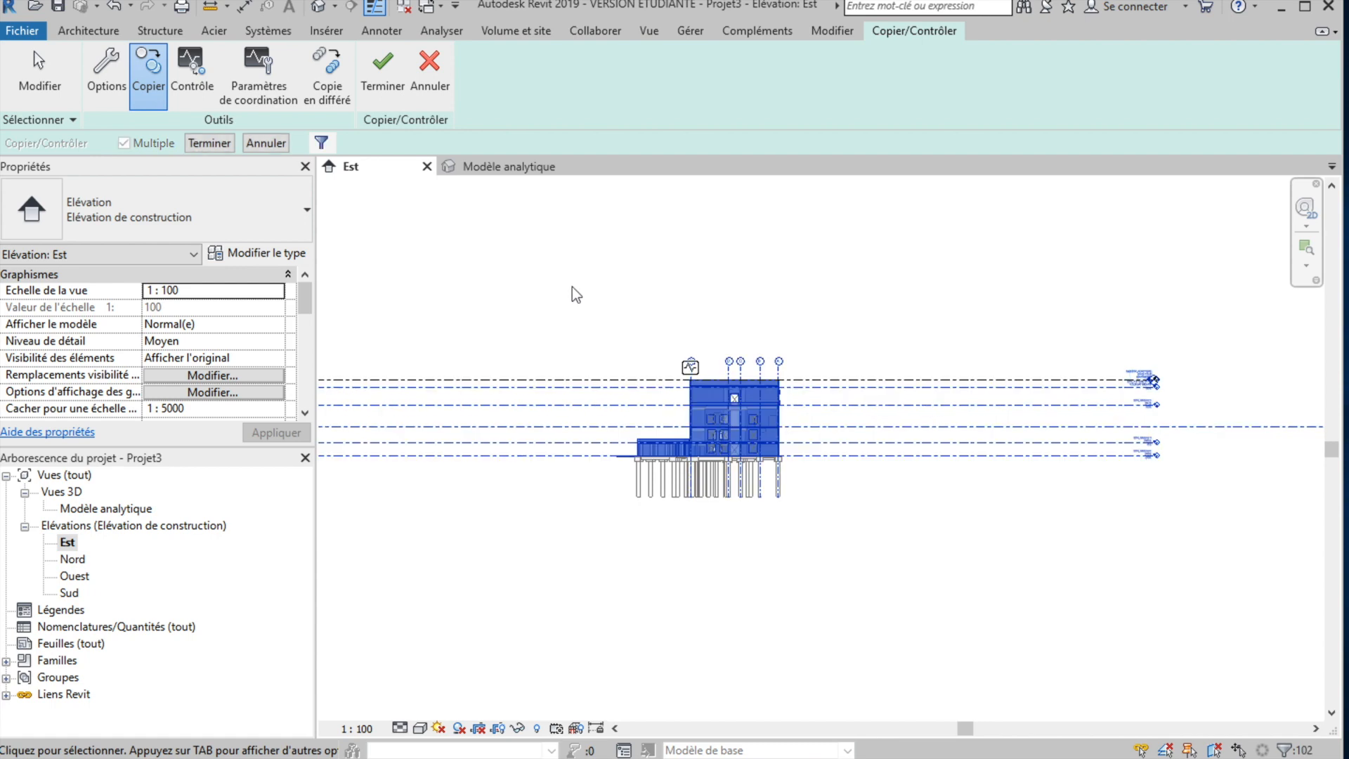
Finish the multiple copy with all filter categories kept, detaching the attached elements that cause the error and dismissing the remaining warning.
left_click(322, 144)
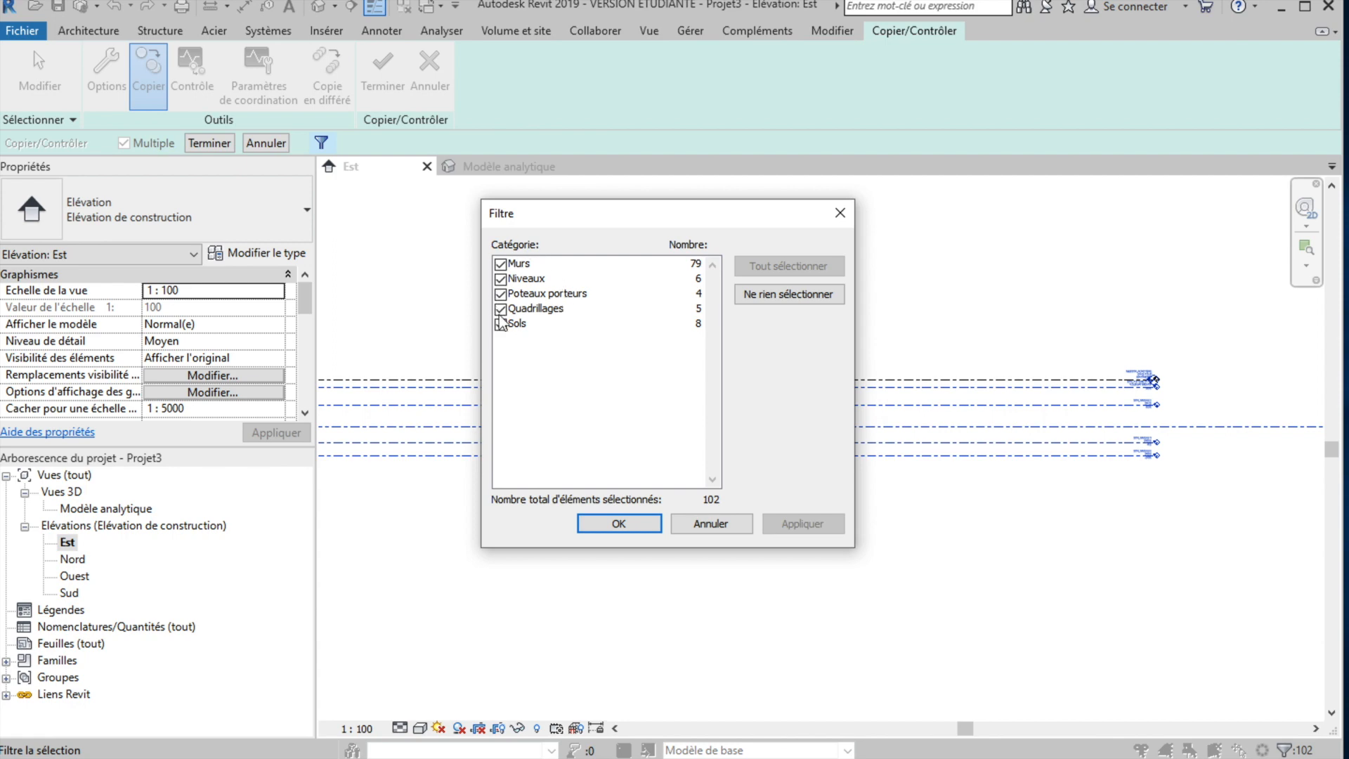
left_click(619, 524)
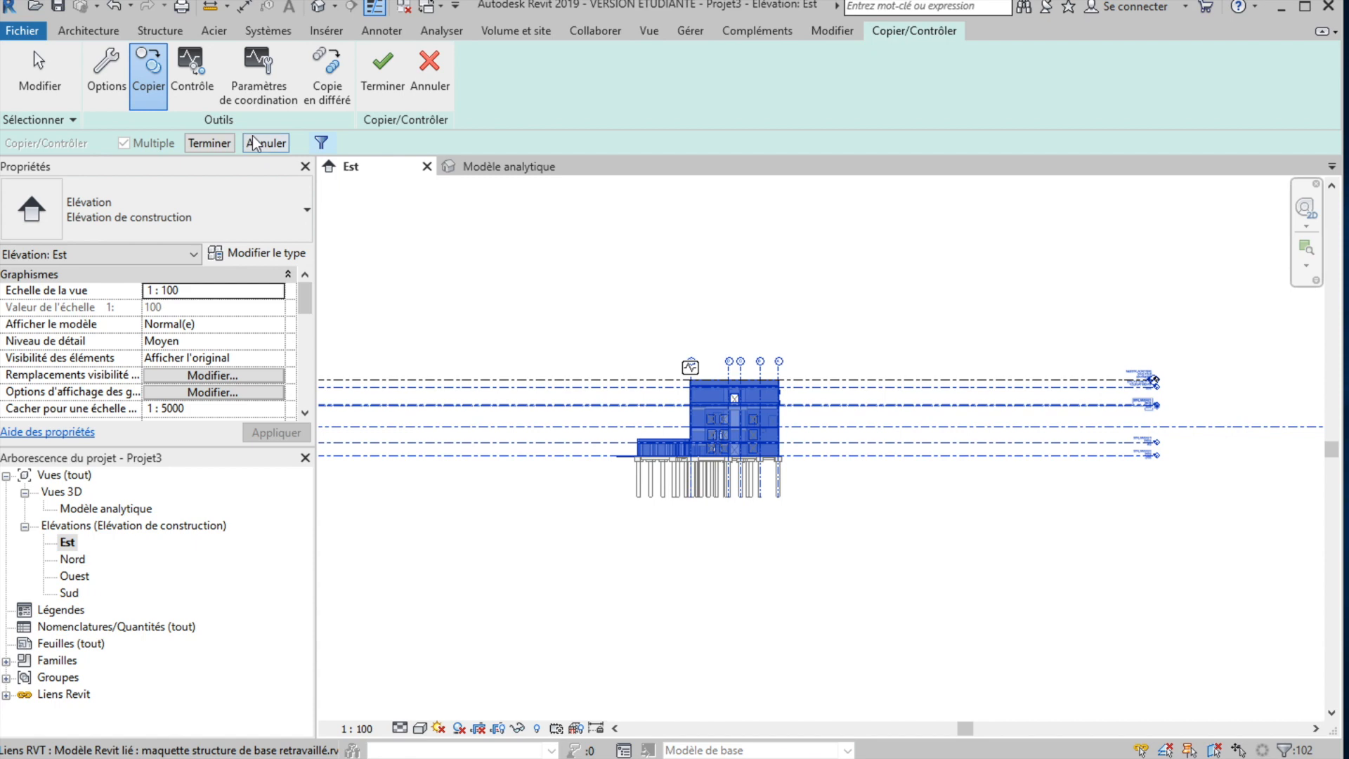
left_click(229, 143)
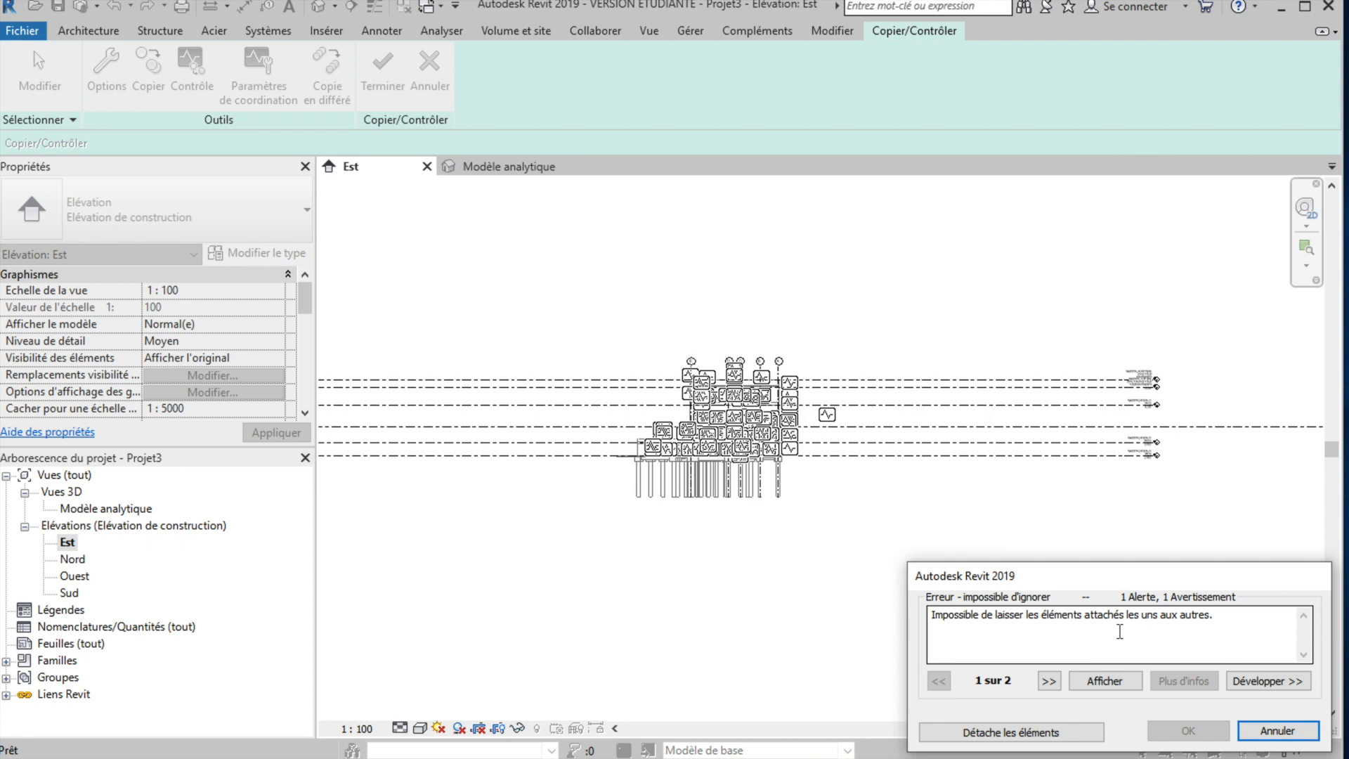
left_click(1057, 733)
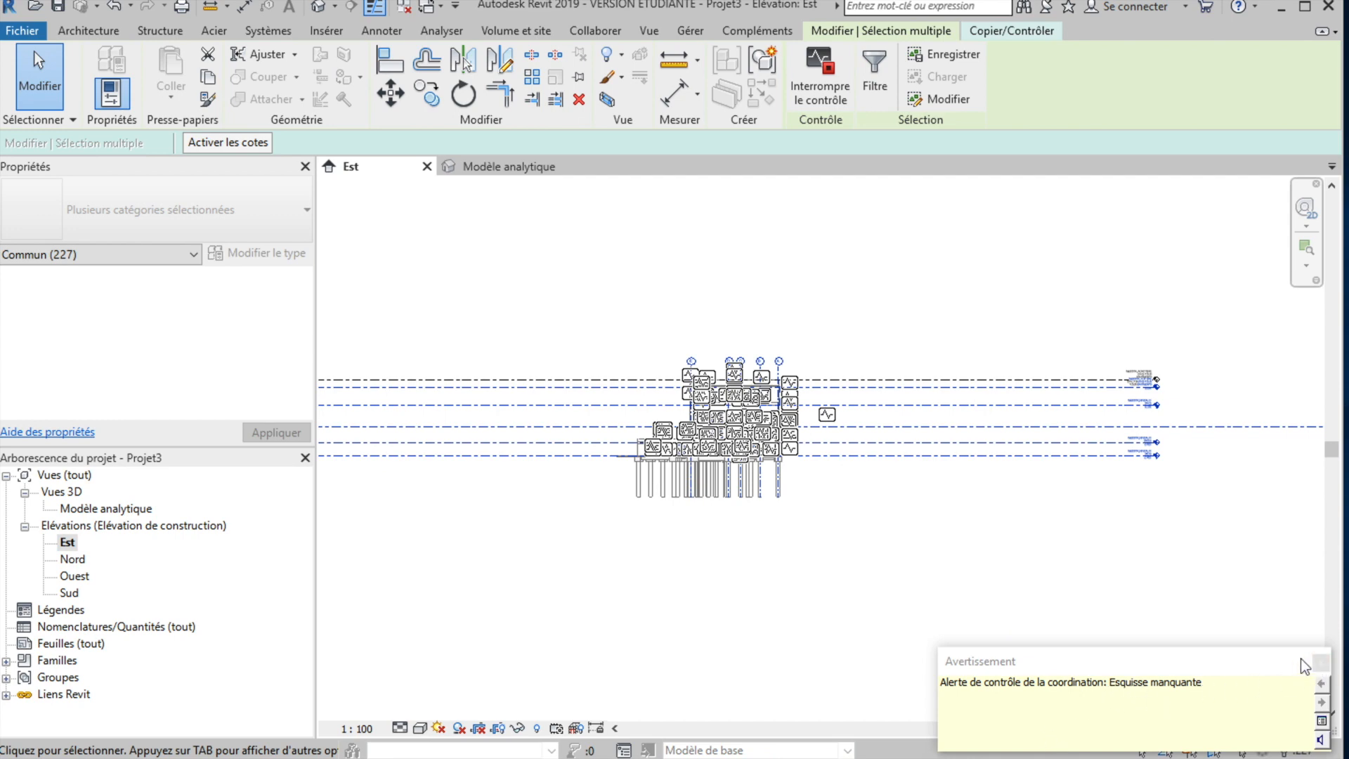
left_click(1322, 666)
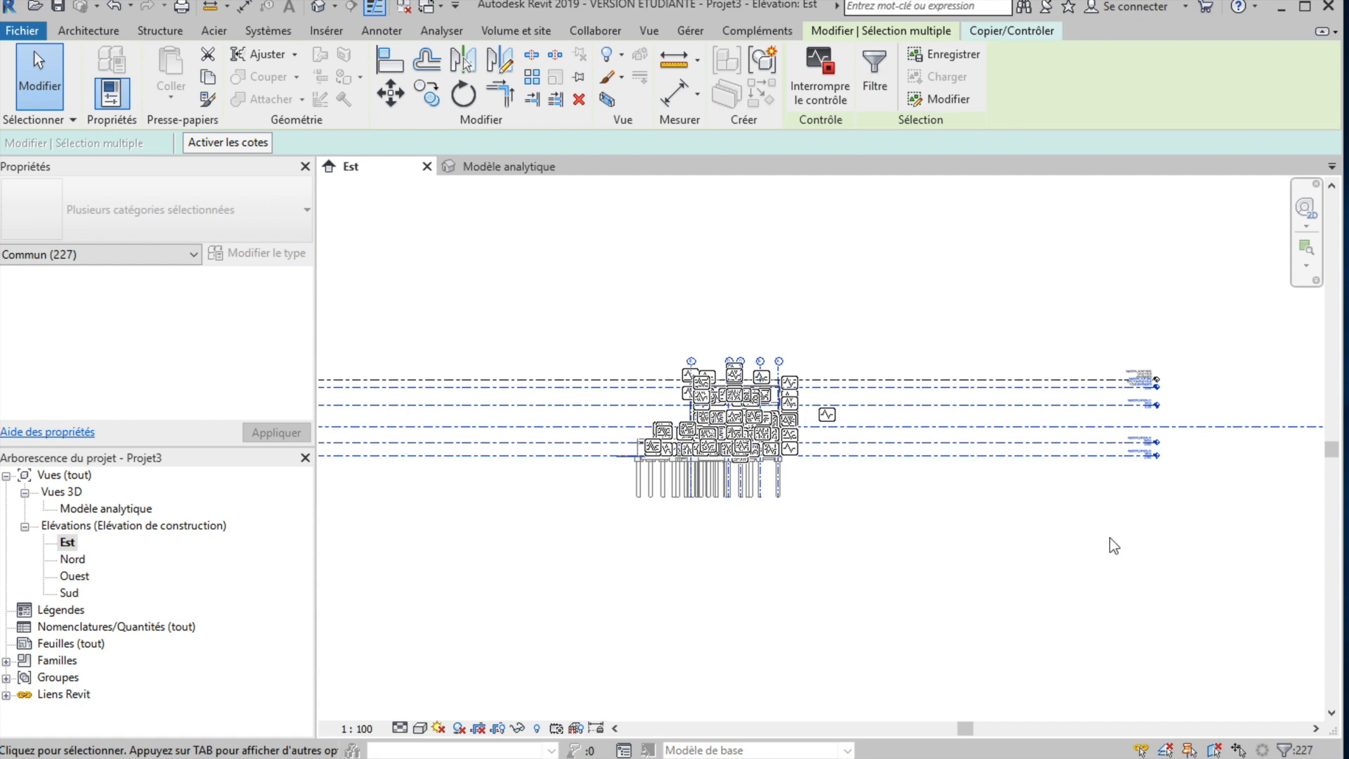
Examine the copied level names and heights in the Est elevation within the Copier/Contrôler mode.
scroll(1111, 537, "down", 2)
middle_click_drag(1049, 532, 1028, 520)
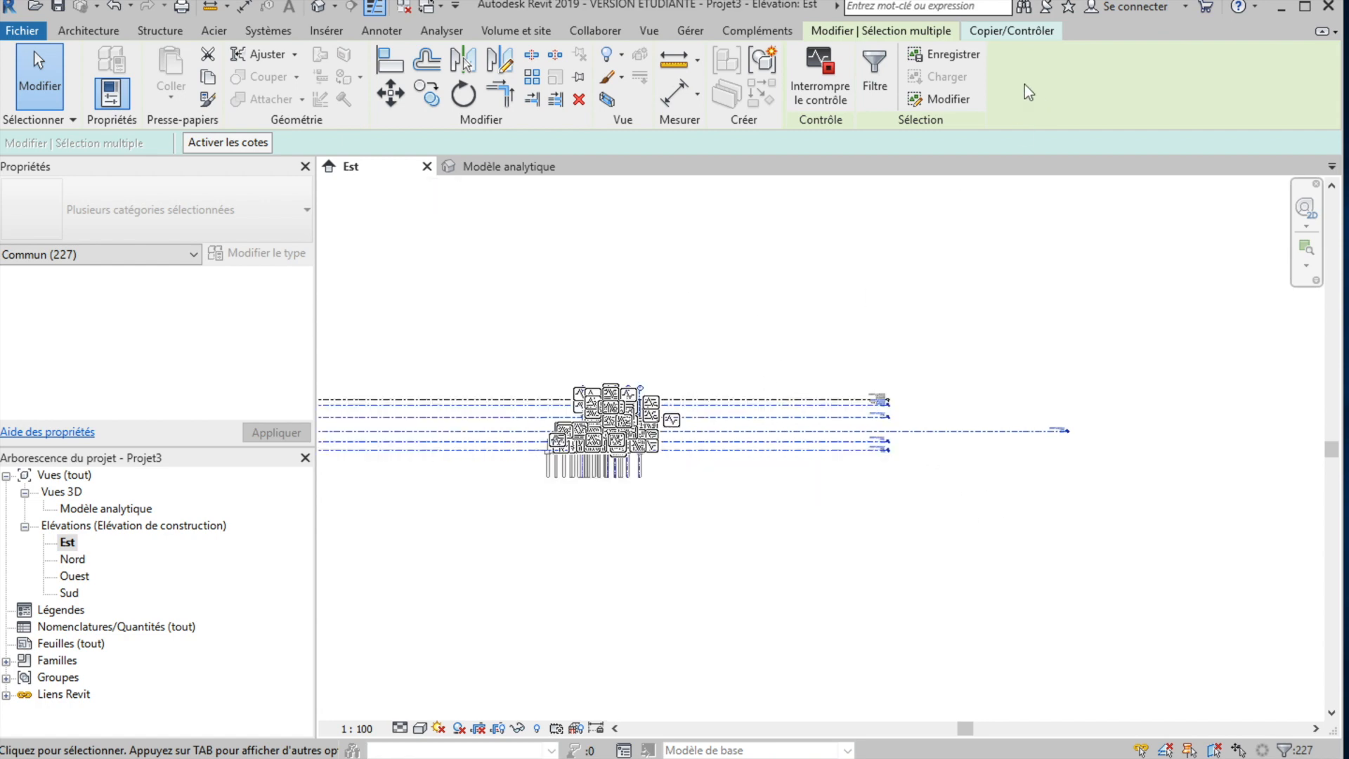
left_click(1014, 32)
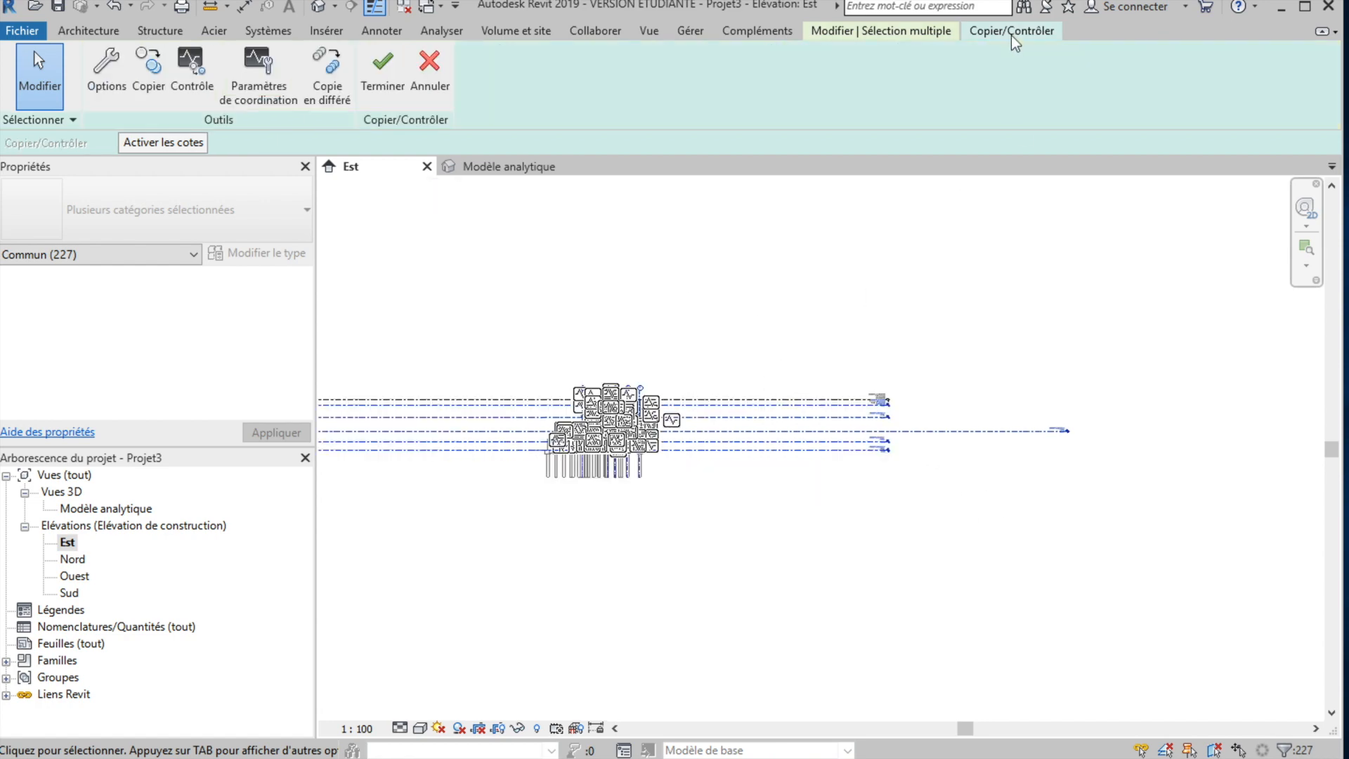
scroll(968, 431, "up", 8)
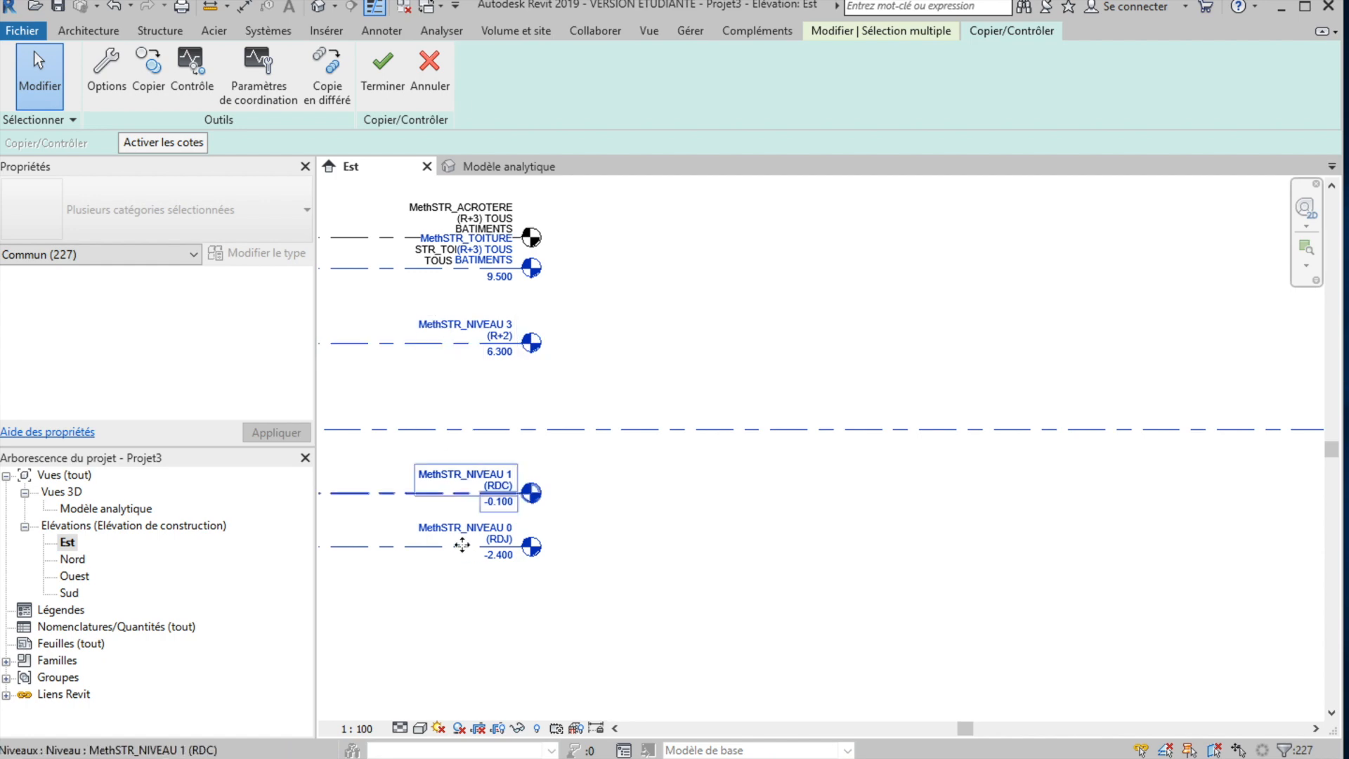
Check the copied elements in the Est elevation and finish the Copier/Contrôler session, keeping the copies.
scroll(849, 546, "down", 7)
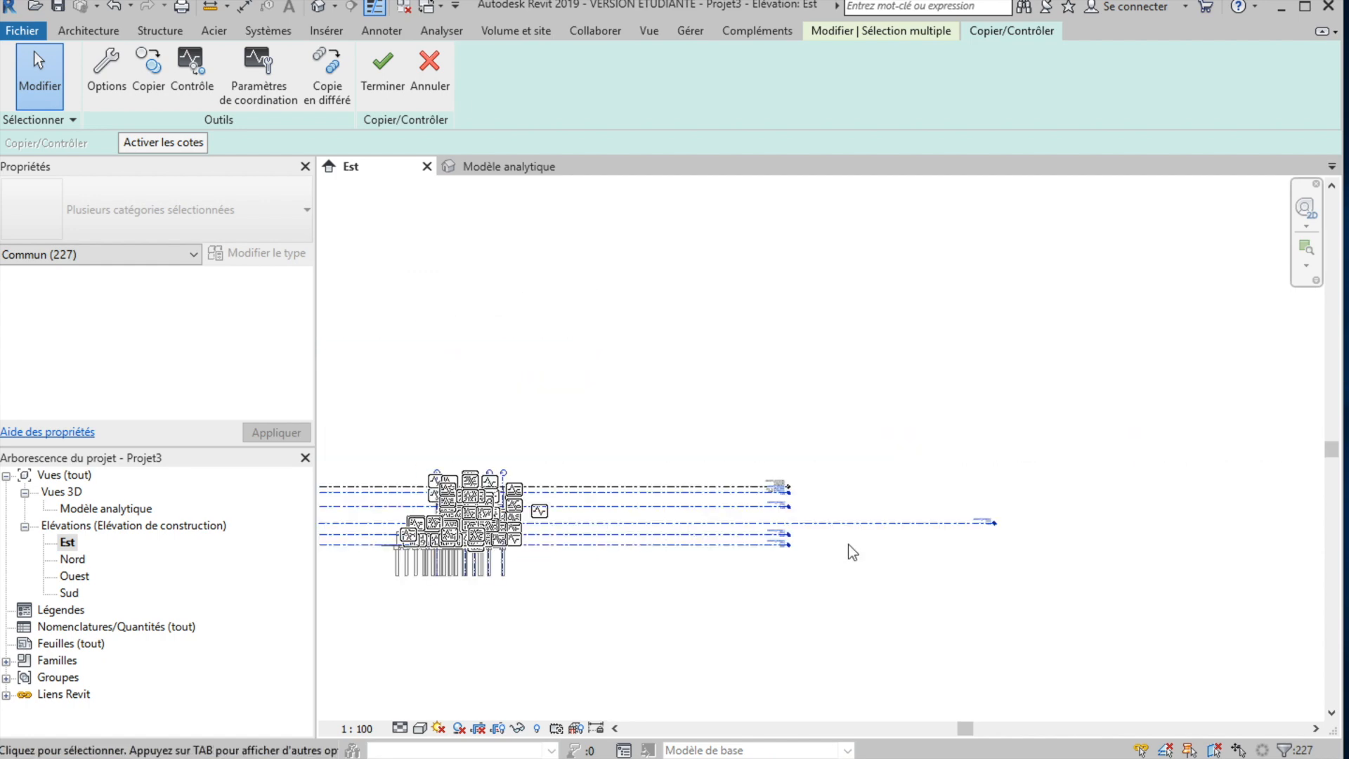
scroll(578, 569, "up", 10)
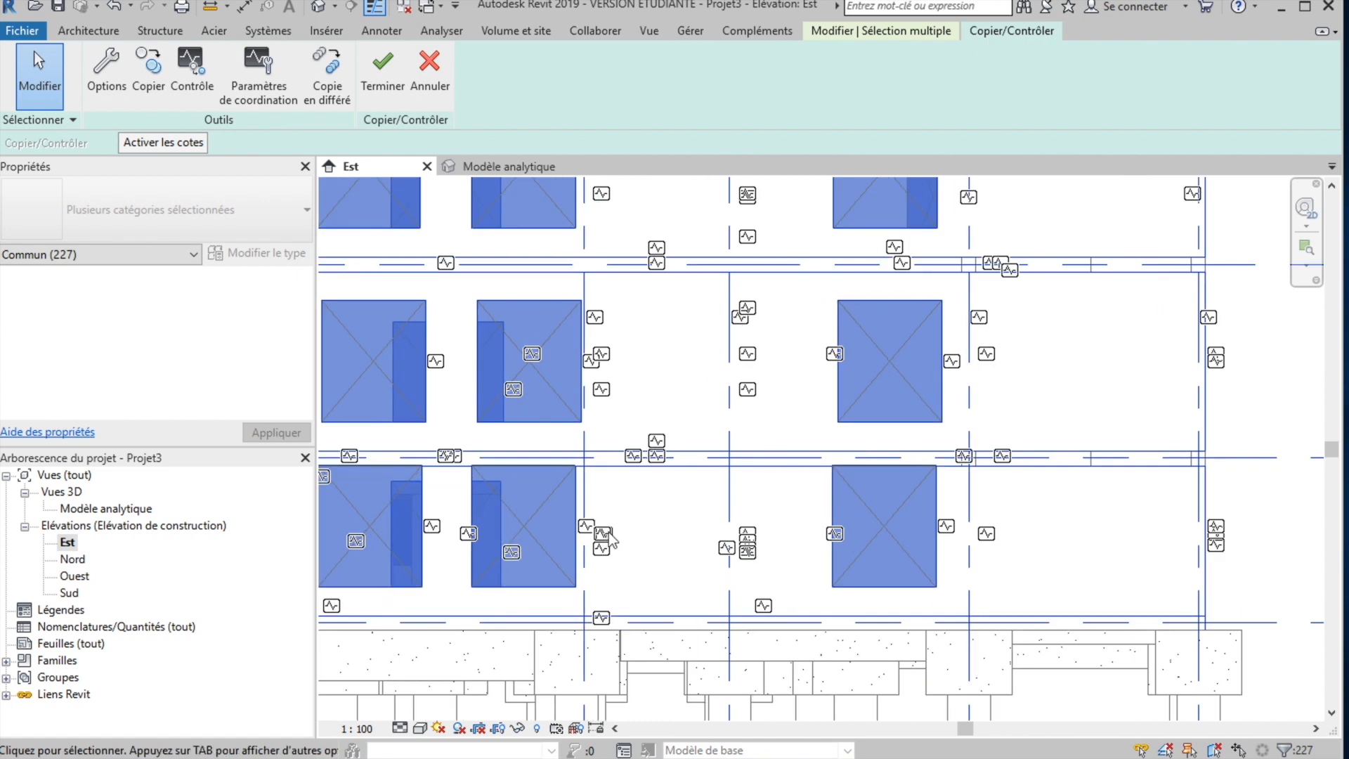
scroll(610, 539, "down", 5)
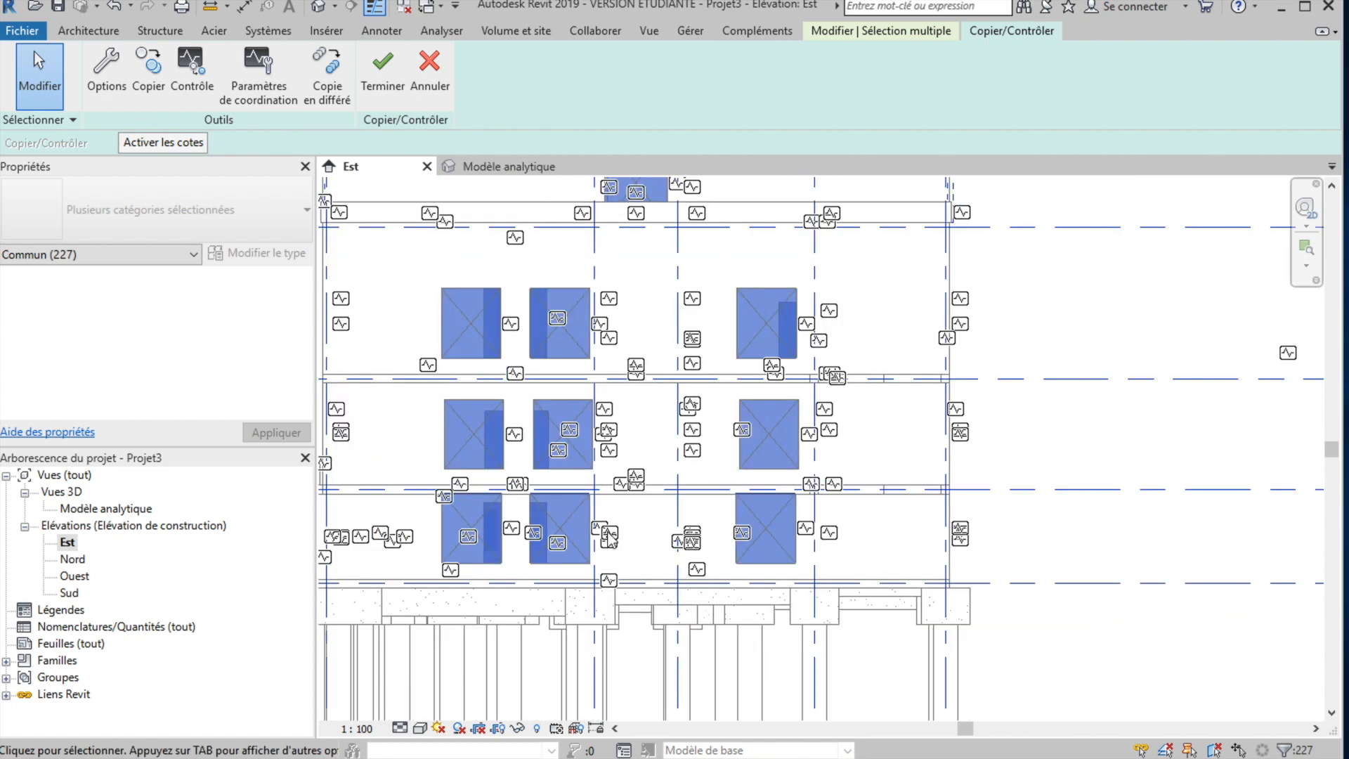
scroll(611, 539, "down", 2)
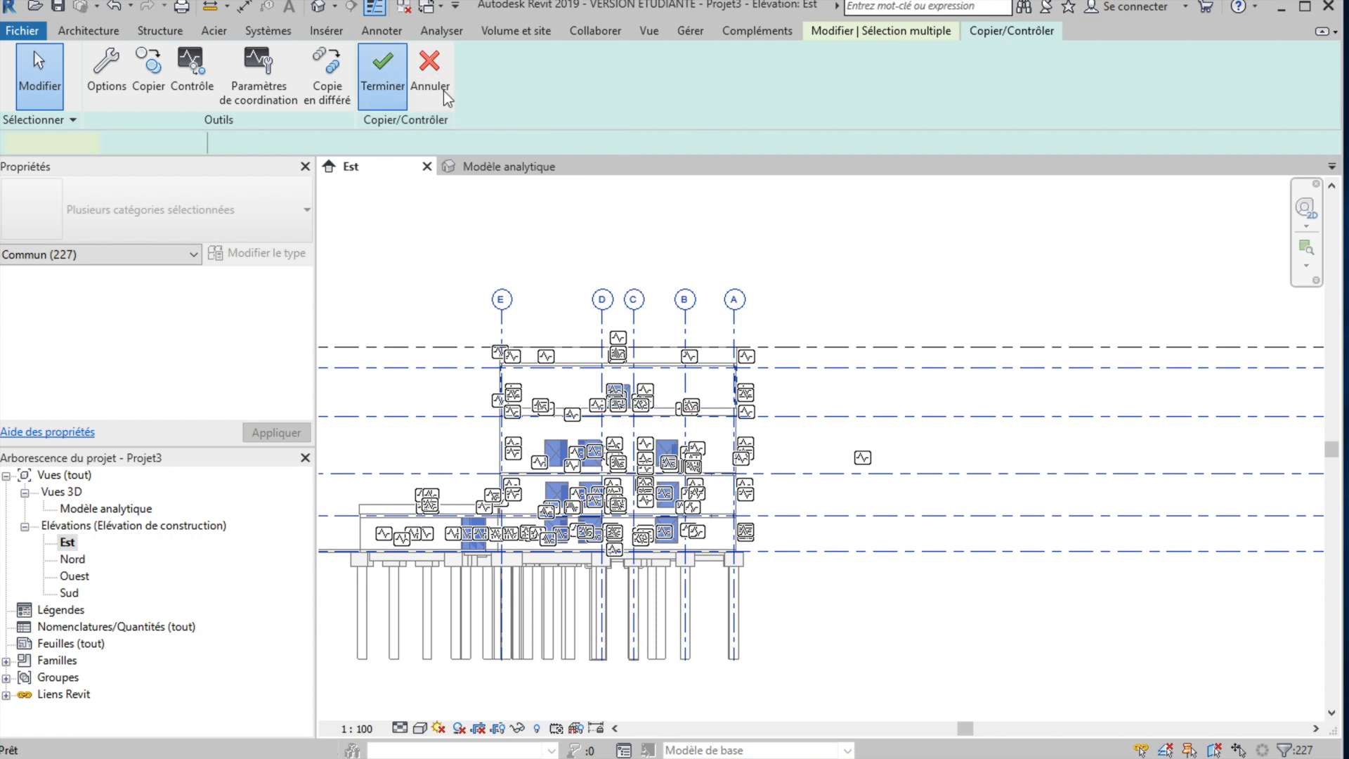
left_click(398, 70)
scroll(834, 437, "down", 2)
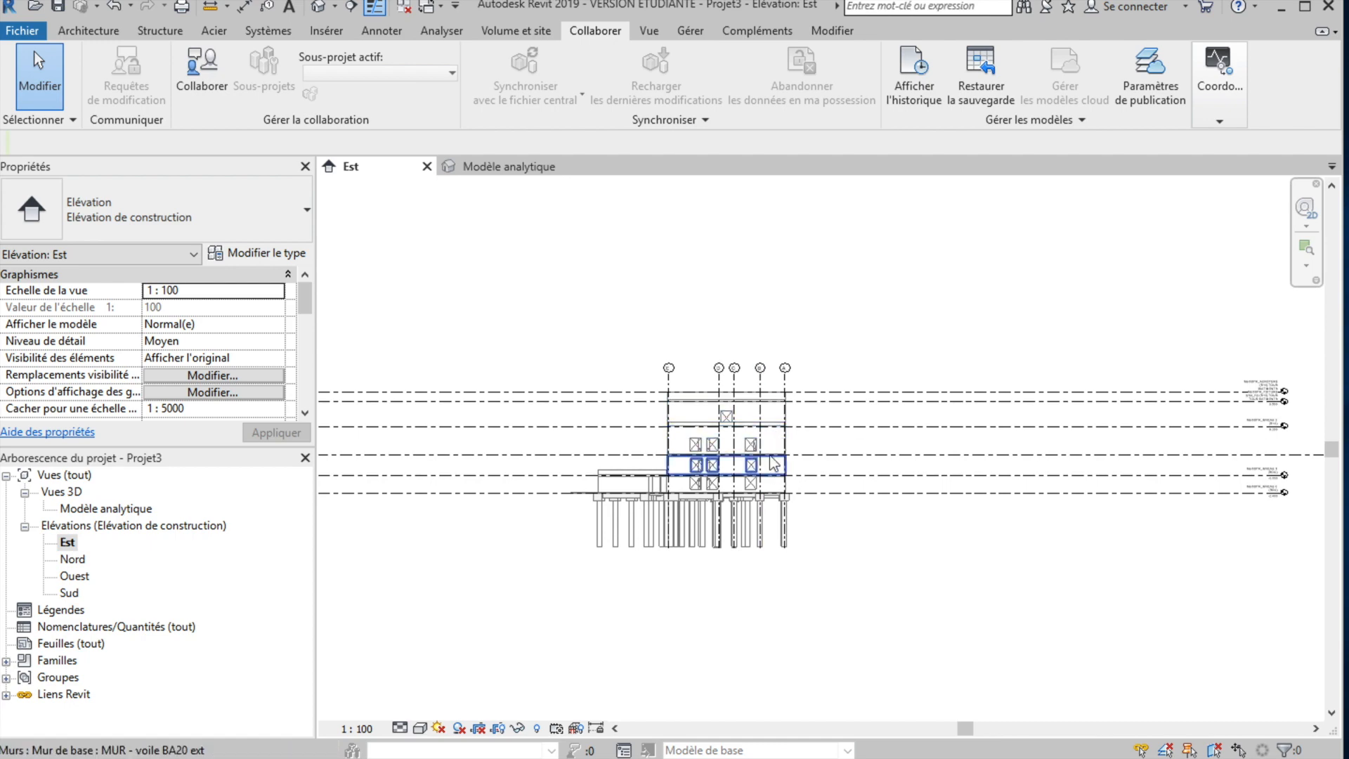
Hide the Revit link maquette structure de base retravaillé.rvt in the Est elevation through its visibility/graphics overrides.
scroll(877, 371, "down", 1)
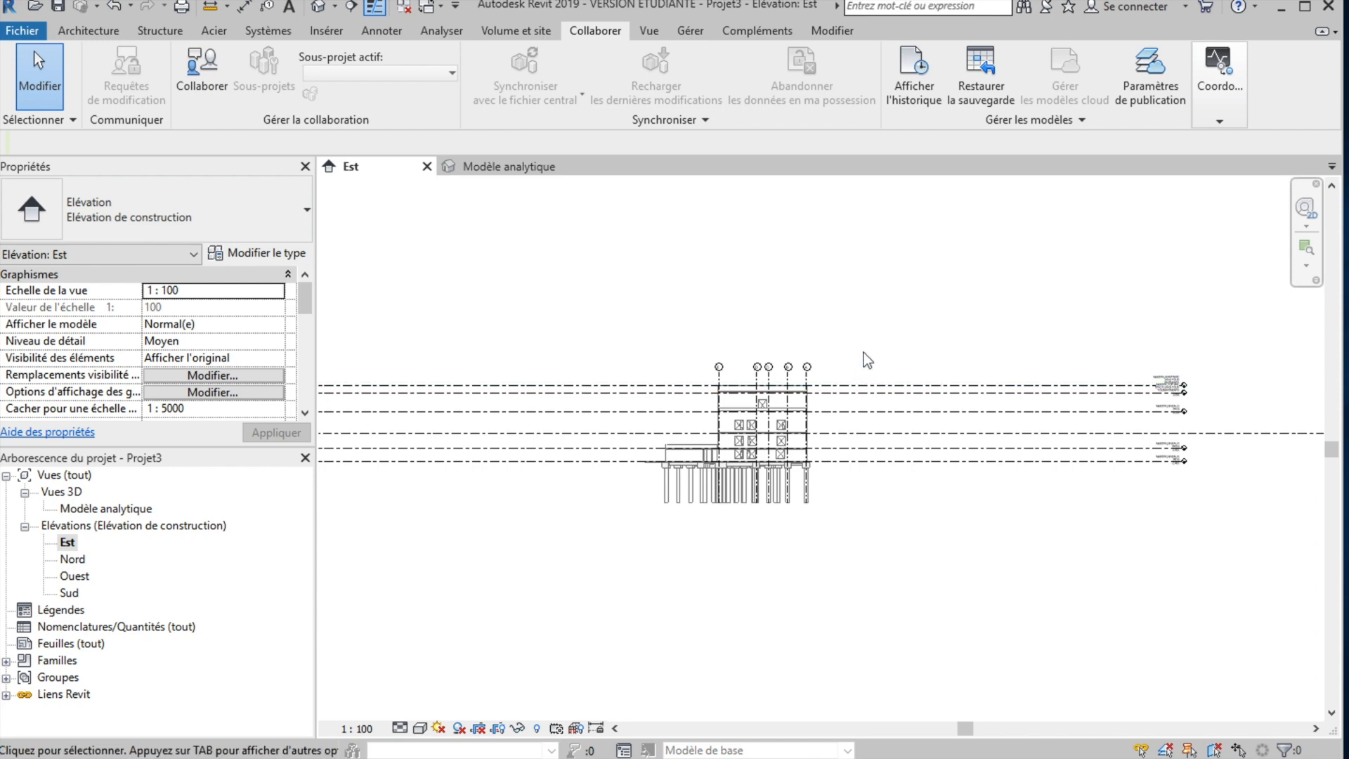
key("v")
key("g")
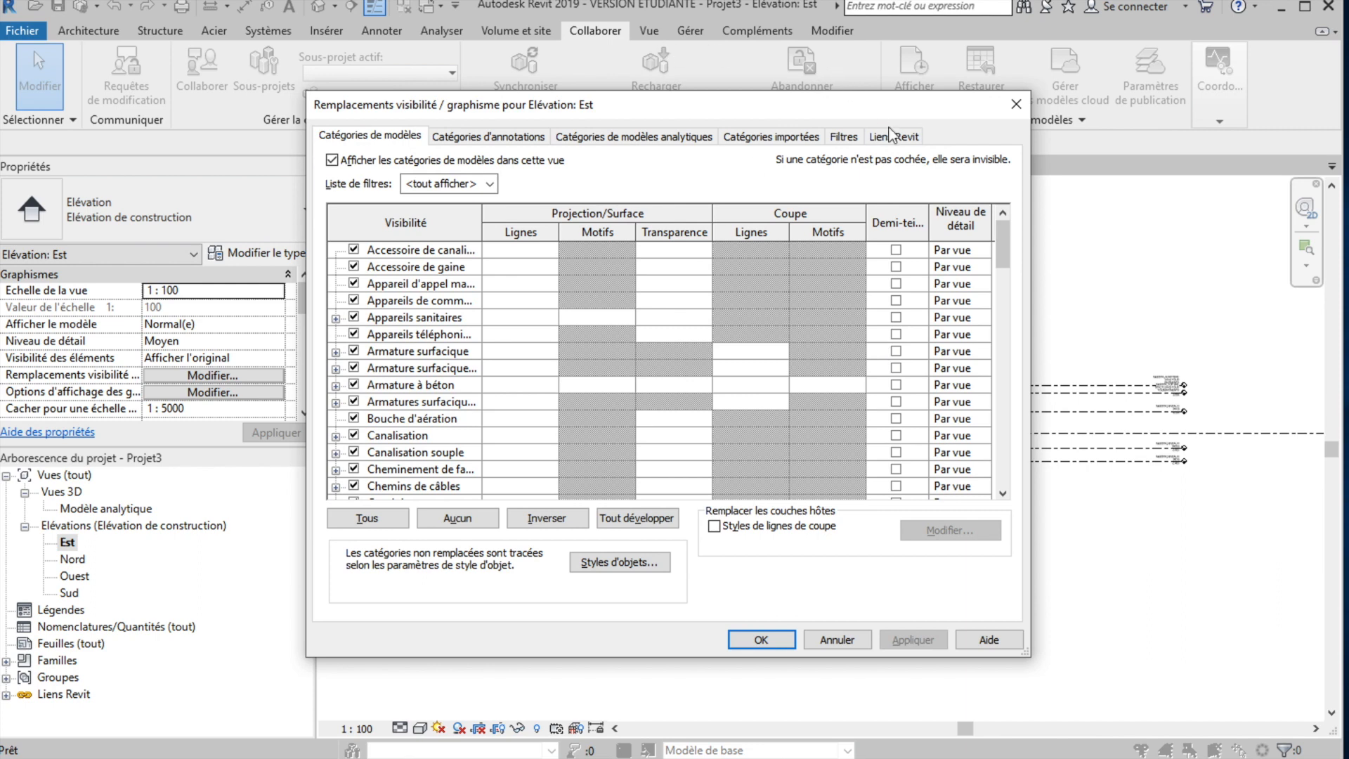
left_click(893, 135)
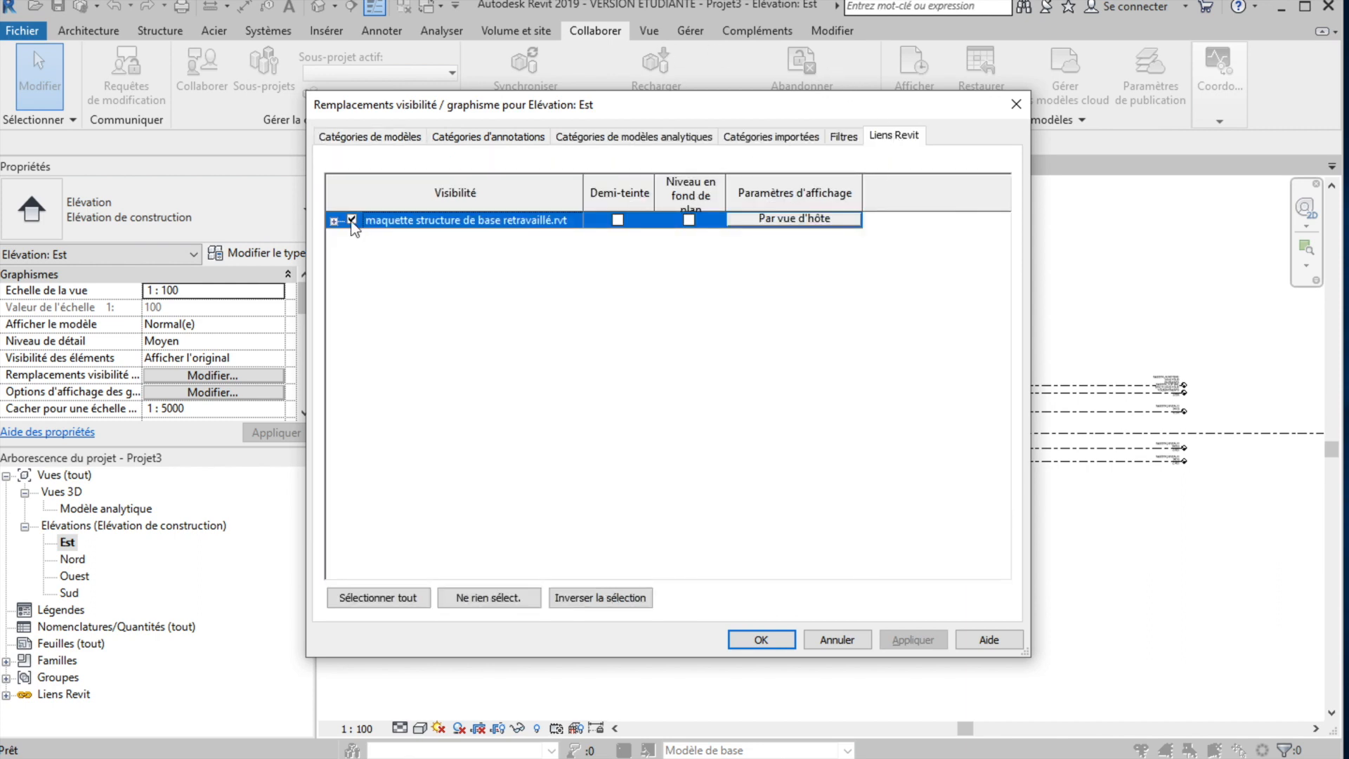
left_click(761, 640)
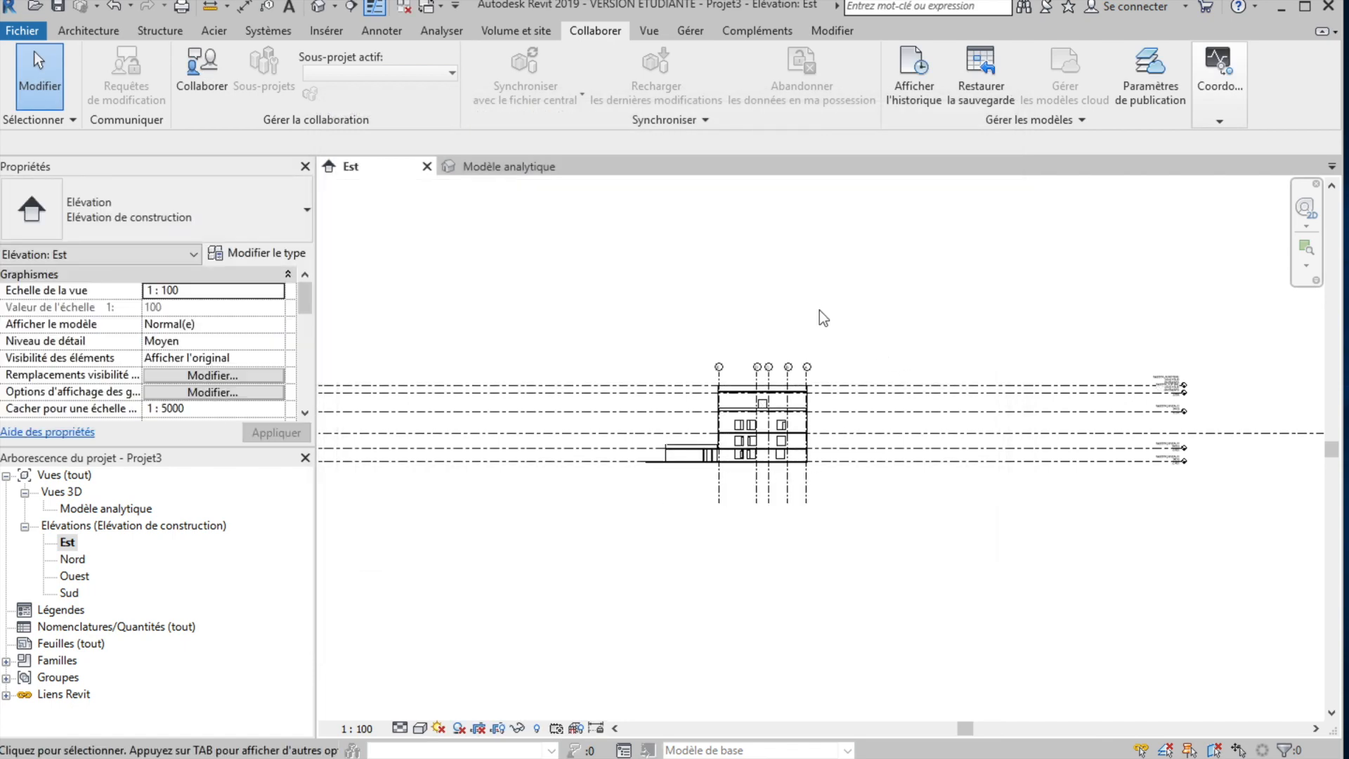
scroll(820, 310, "up", 2)
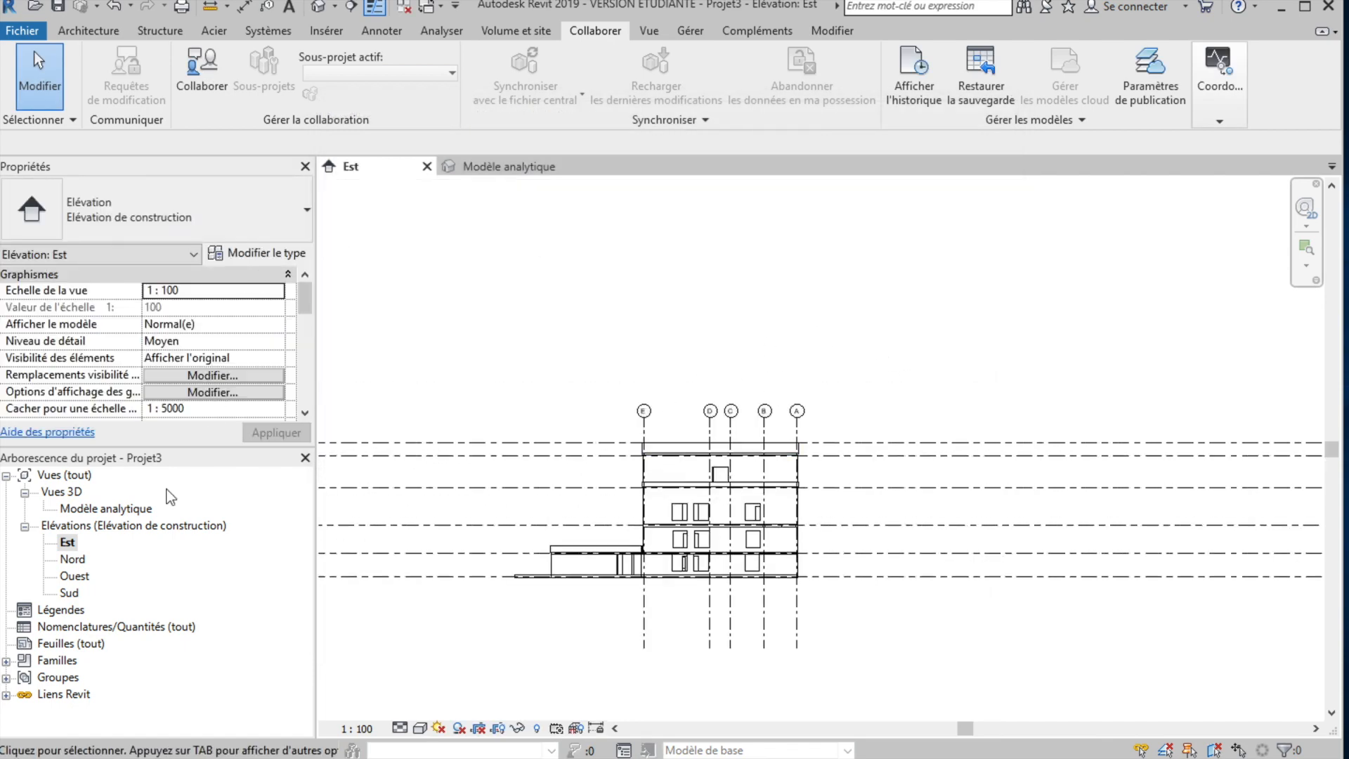
Open the default 3D view of the model and set its visual style to Ombré.
left_click(319, 7)
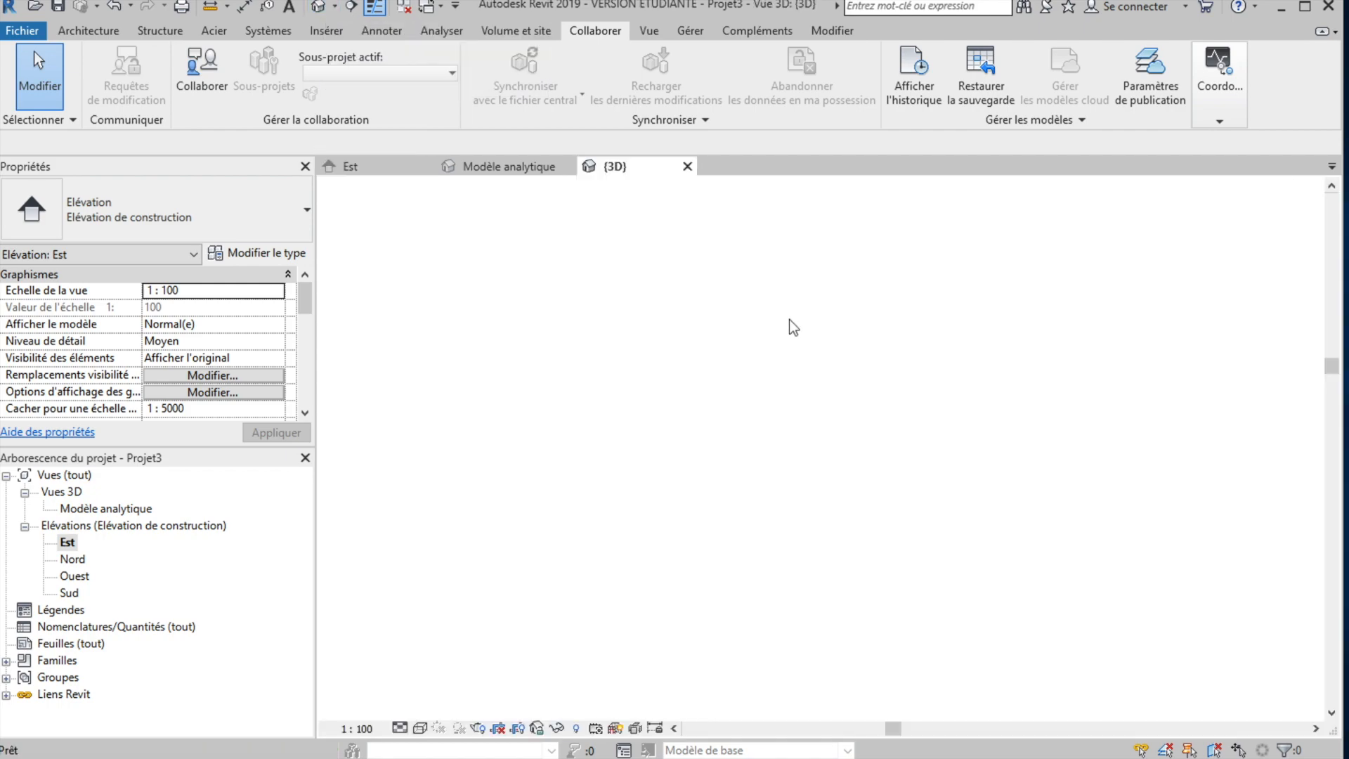
scroll(929, 574, "up", 5)
scroll(927, 571, "down", 4)
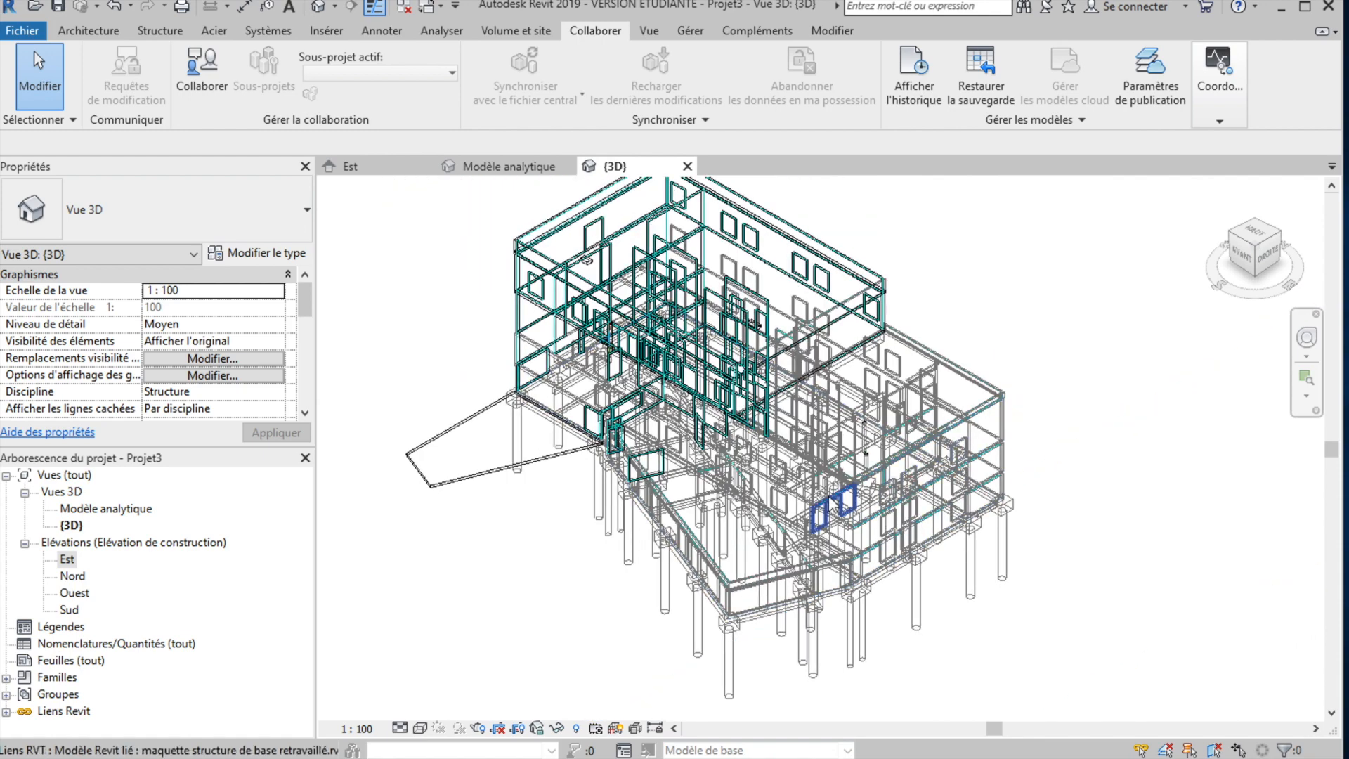
left_click(421, 729)
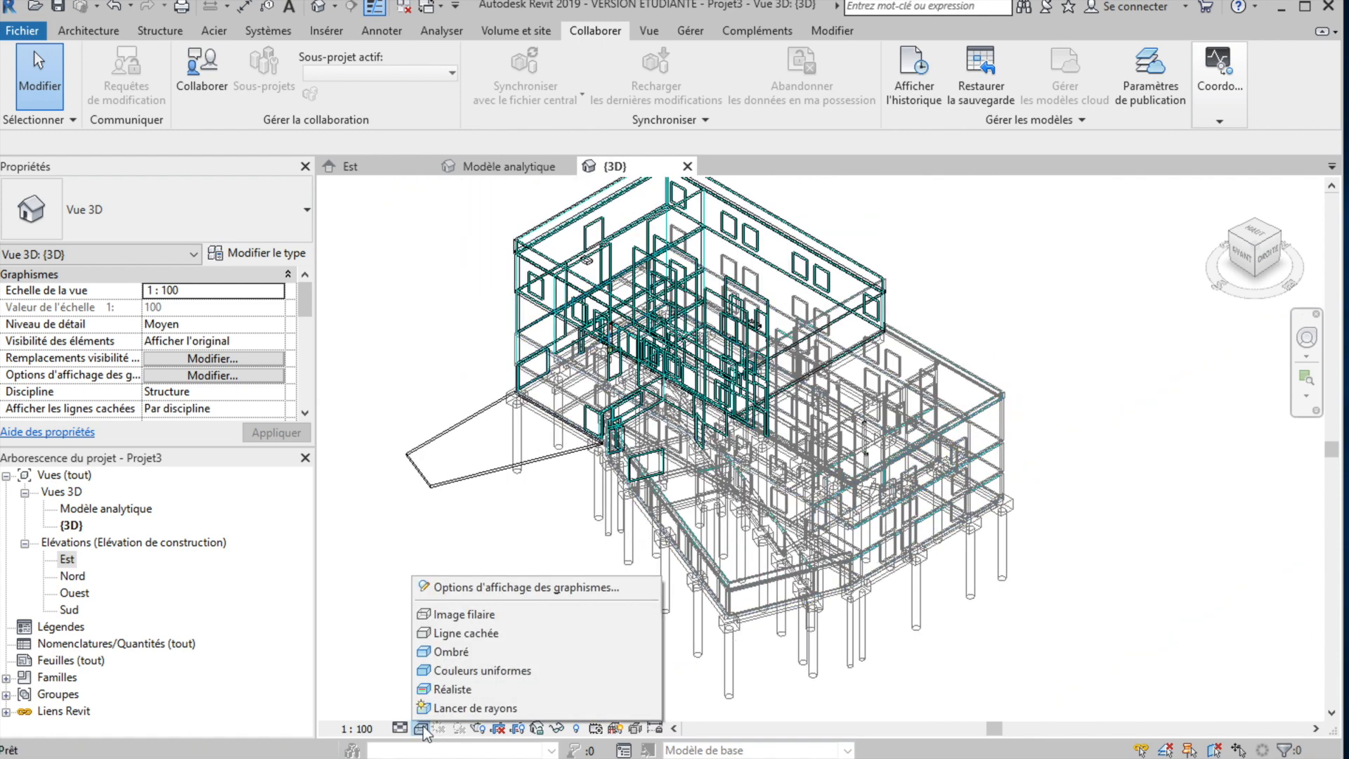
left_click(450, 653)
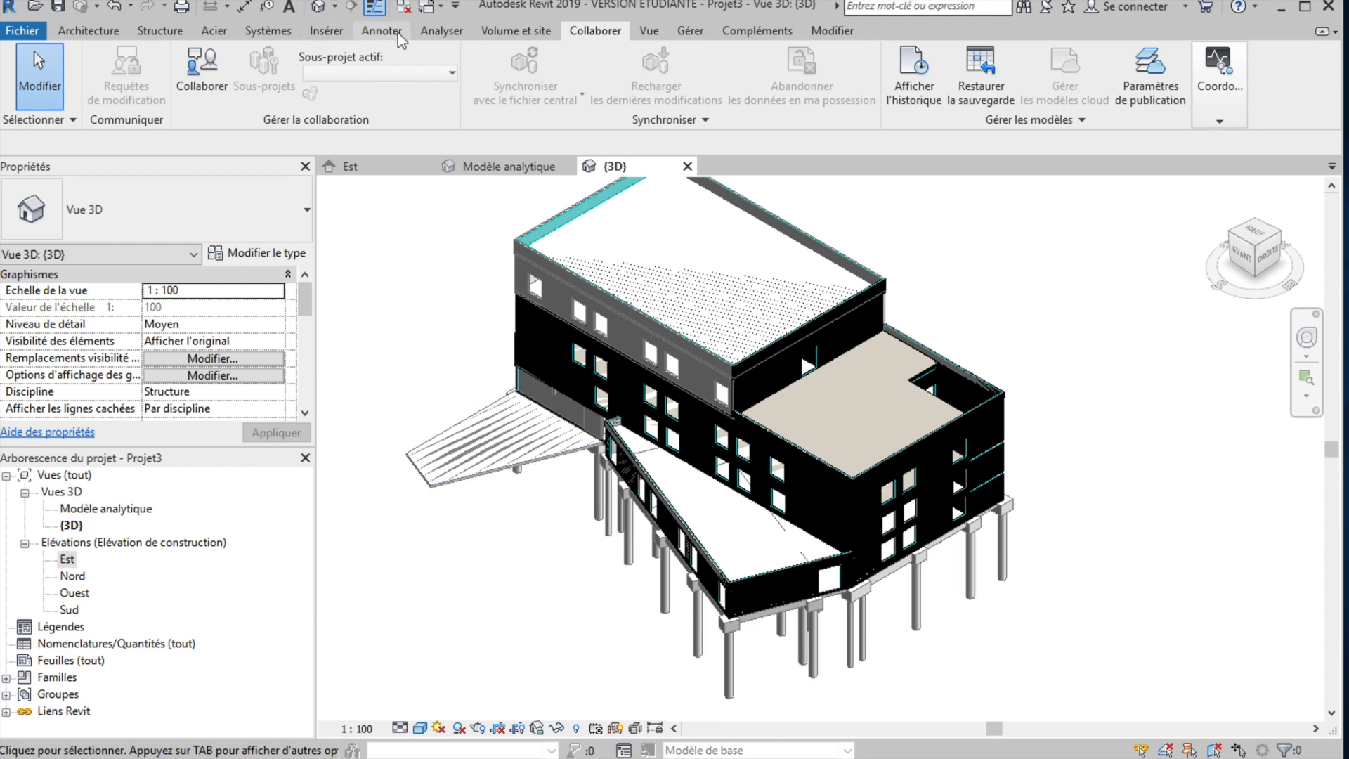
Create floor plan views (Plan d'étage) for levels MethSTR_NIVEAU 0 to NIVEAU 3 and MethSTR_TOITURE, and check them in the project browser.
left_click(648, 35)
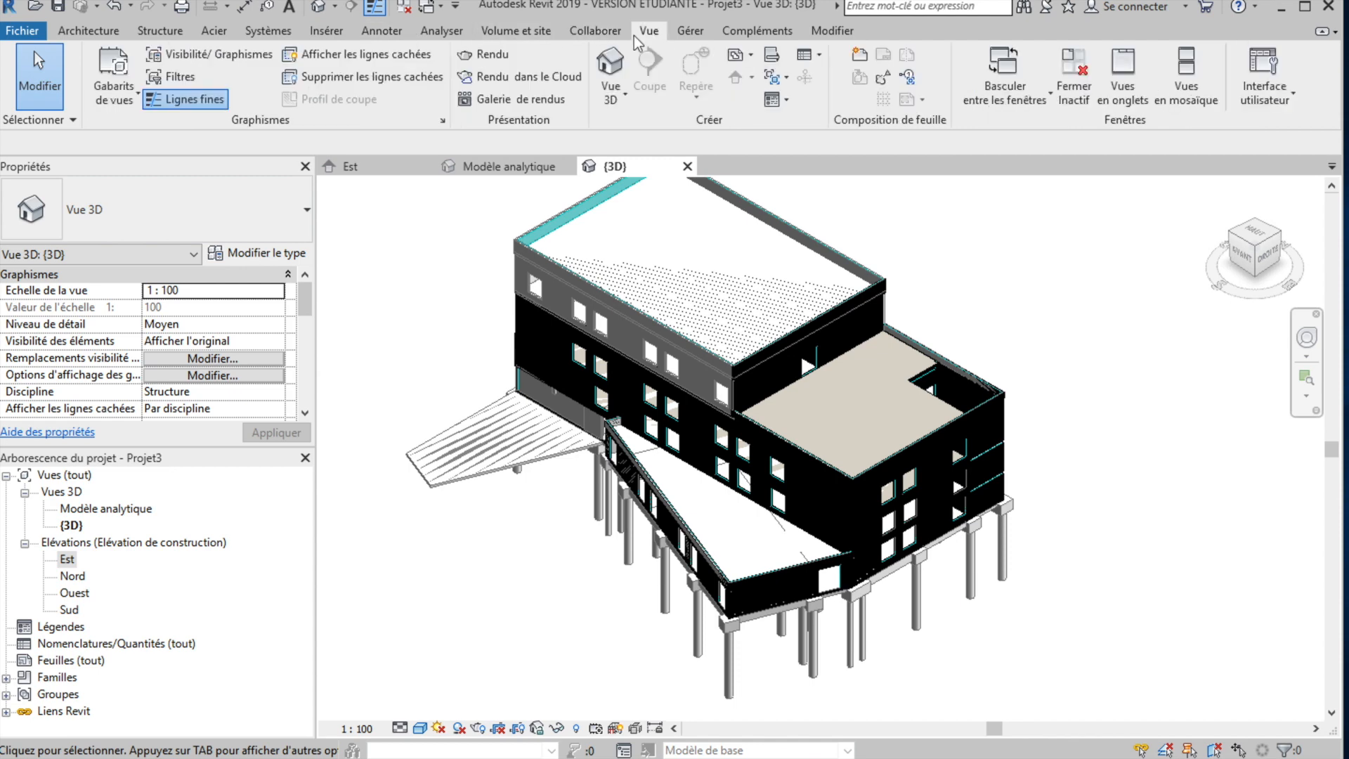
left_click(747, 60)
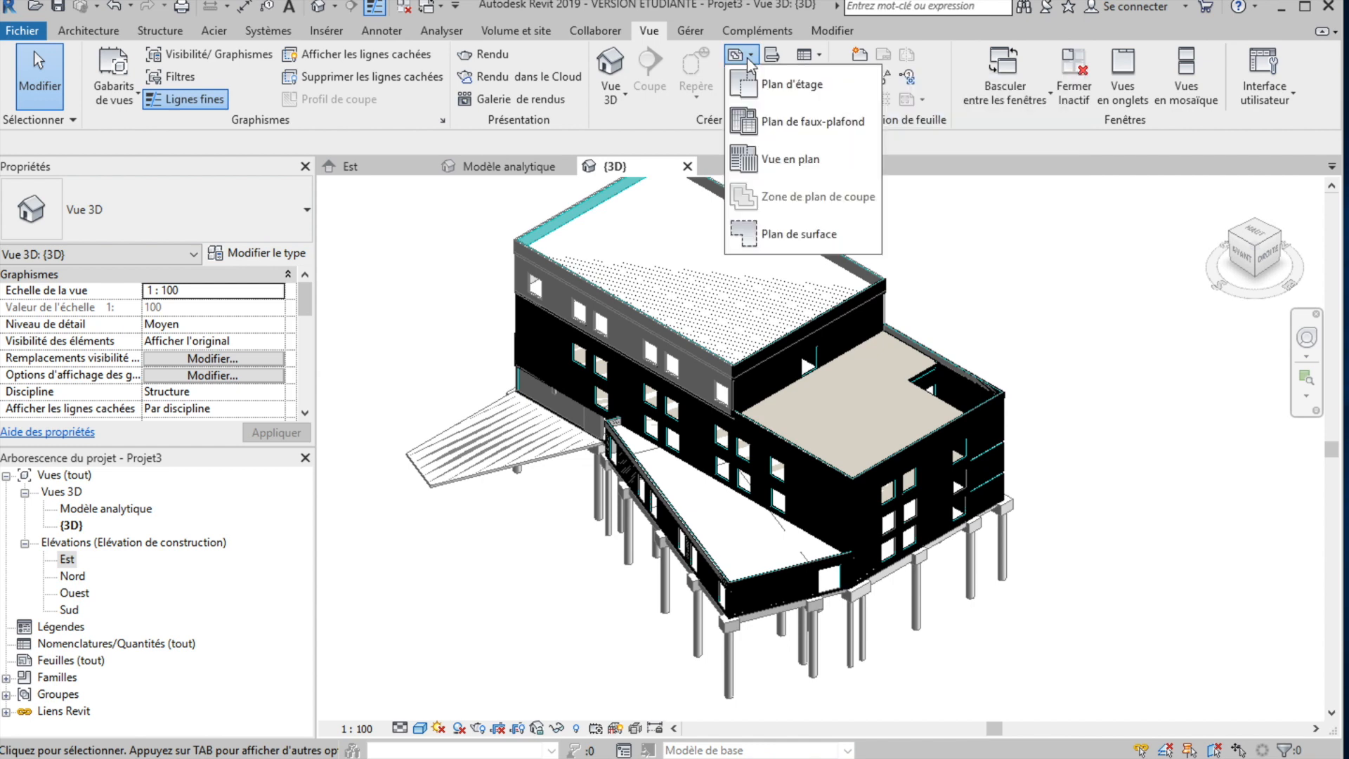
left_click(776, 85)
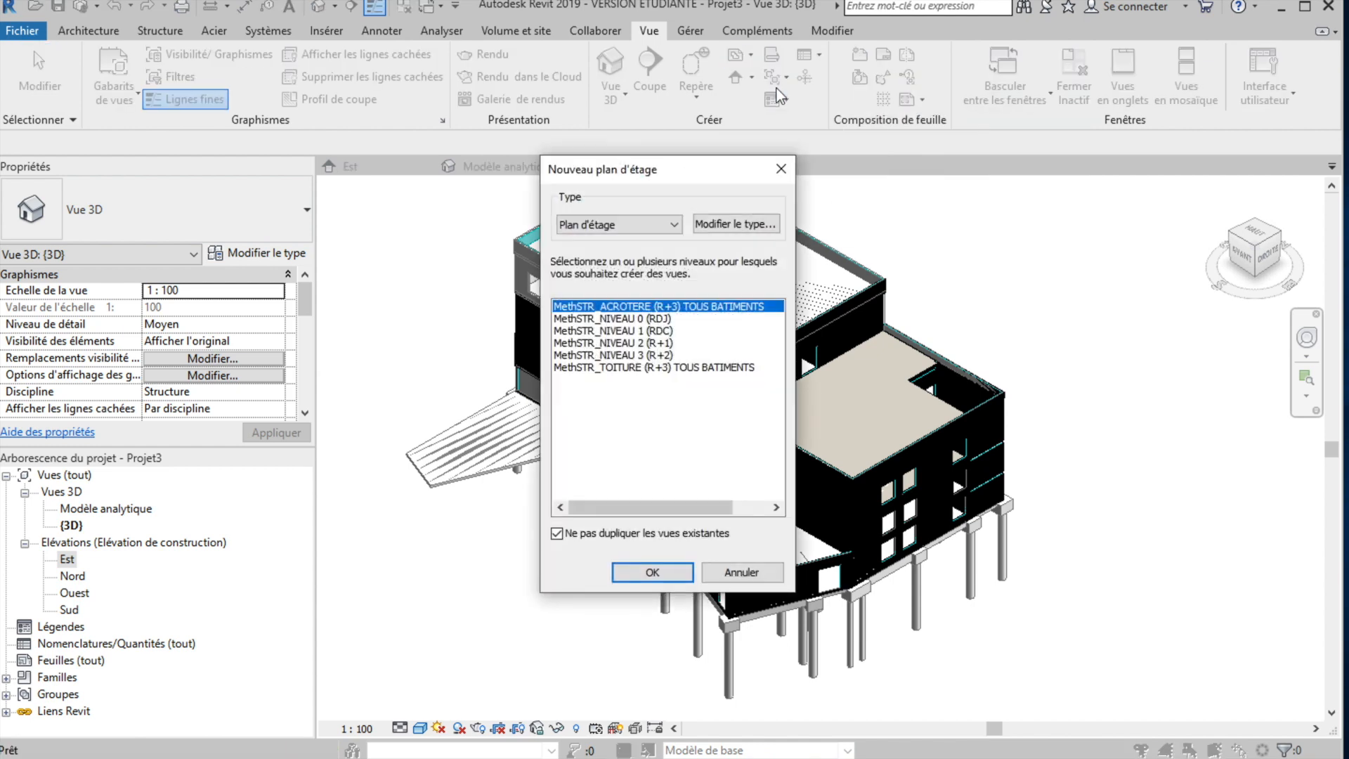
left_click(616, 320)
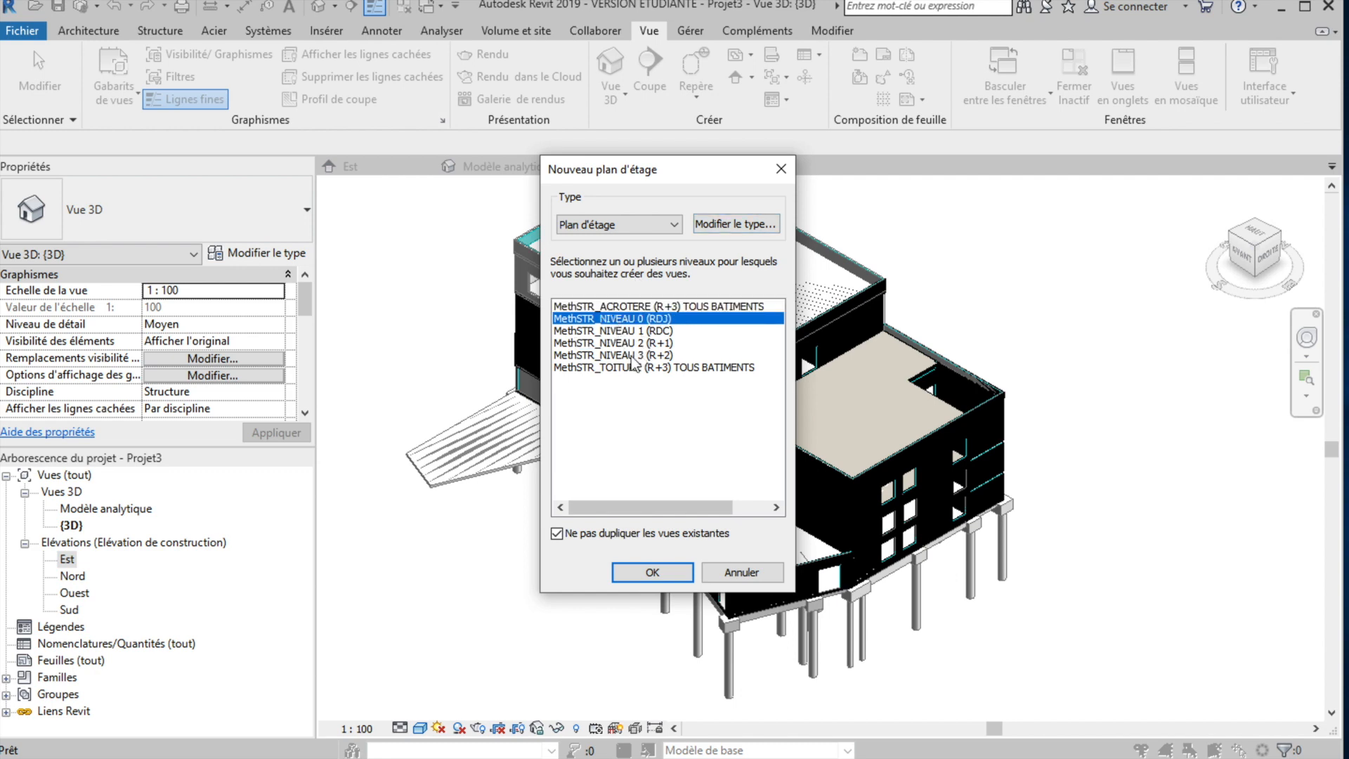
left_click(633, 356, "shift")
left_click(637, 368, "shift")
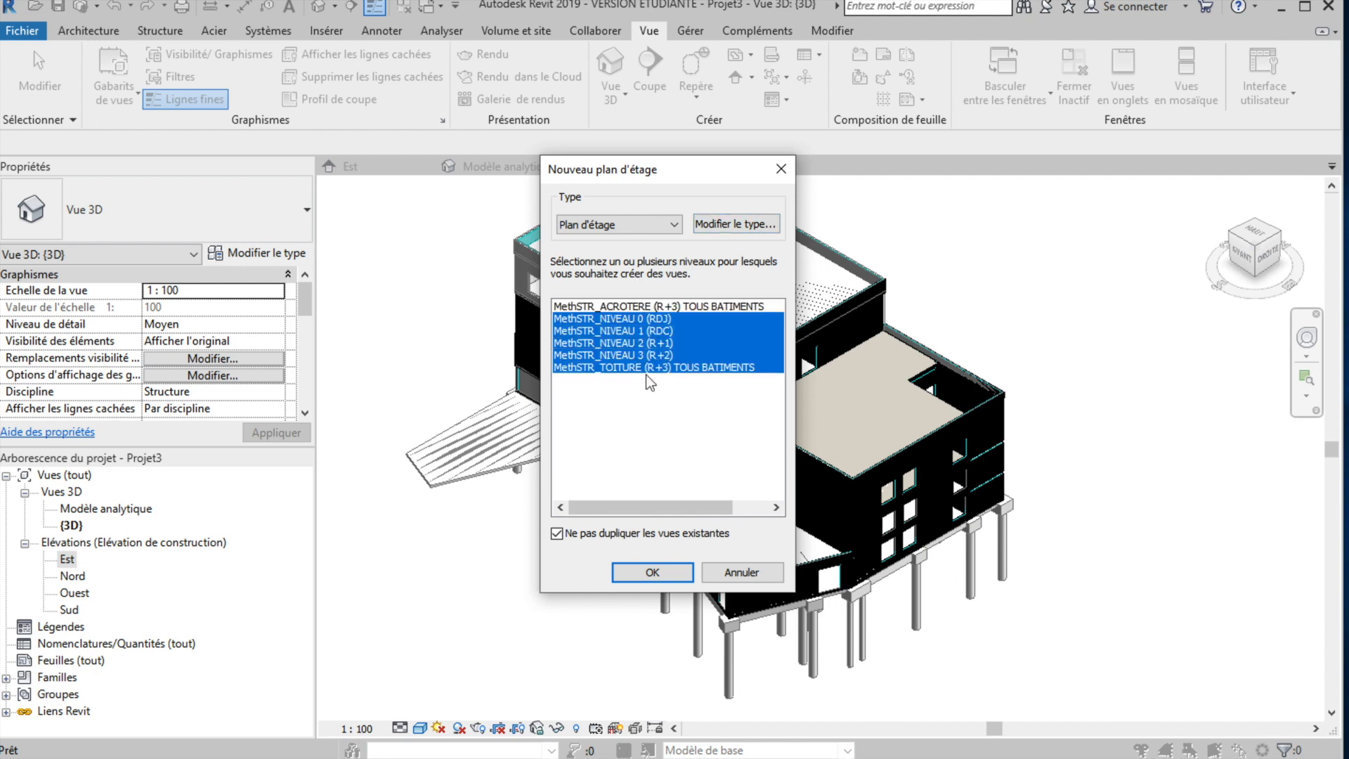
left_click(653, 573)
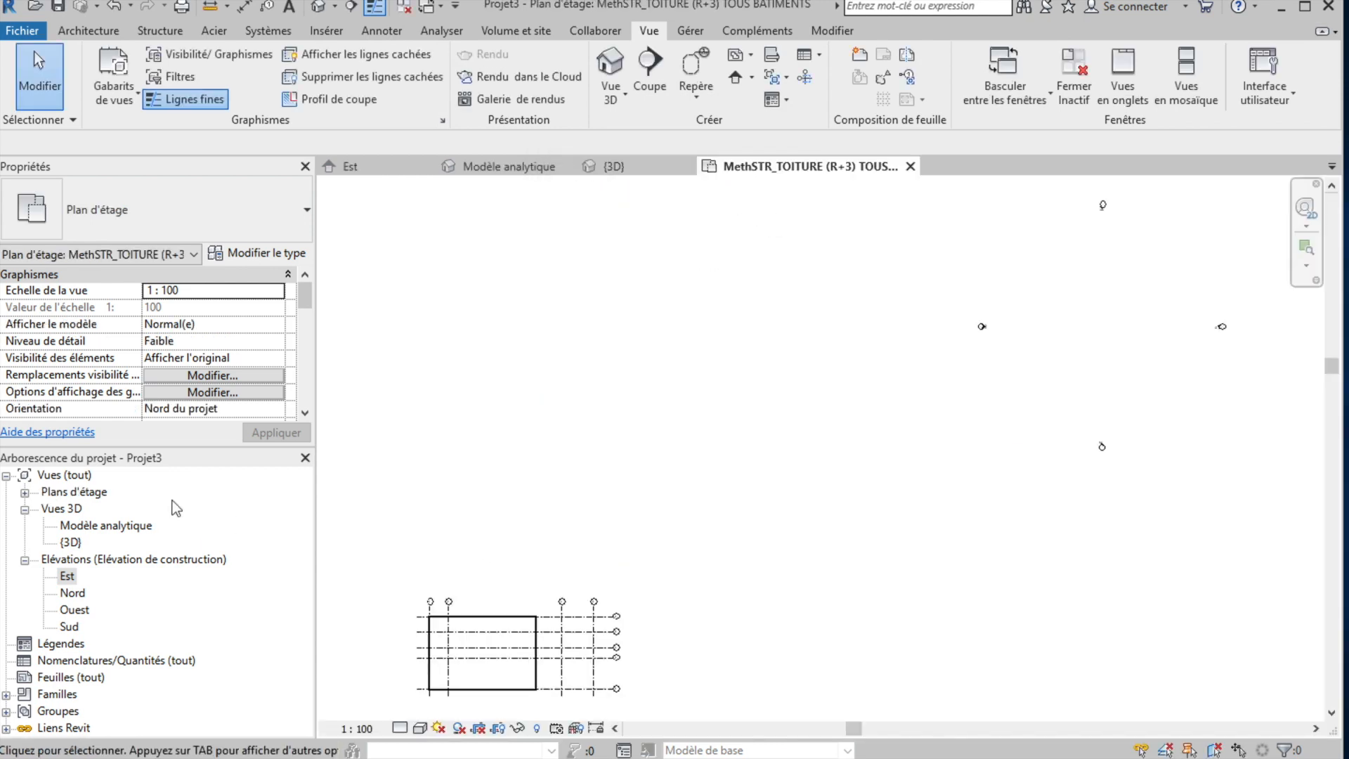
left_click(25, 493)
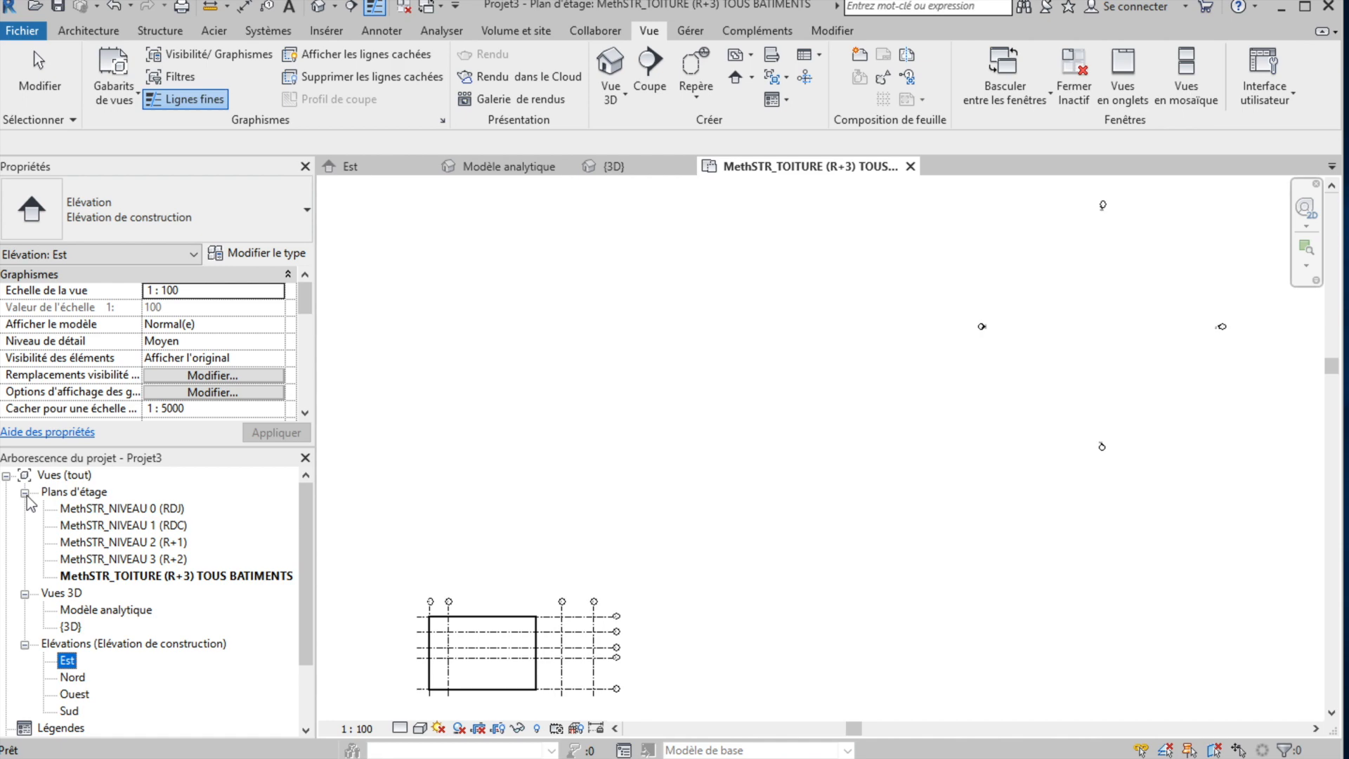
left_click(24, 492)
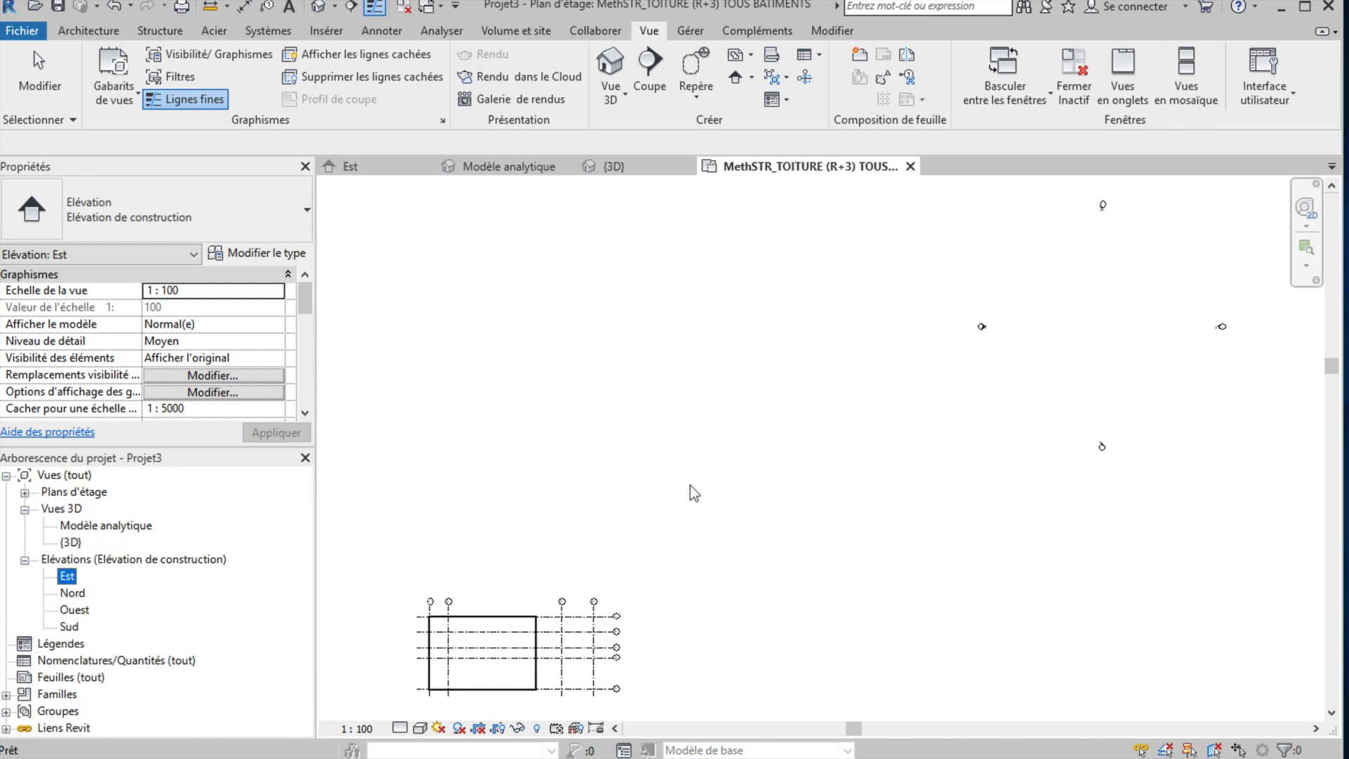
Create structural plan views (Vue en plan) for levels MethSTR_NIVEAU 0 (RDJ) to NIVEAU 3 (R+2) and MethSTR_TOITURE (R+3).
scroll(688, 482, "down", 2)
left_click(707, 407)
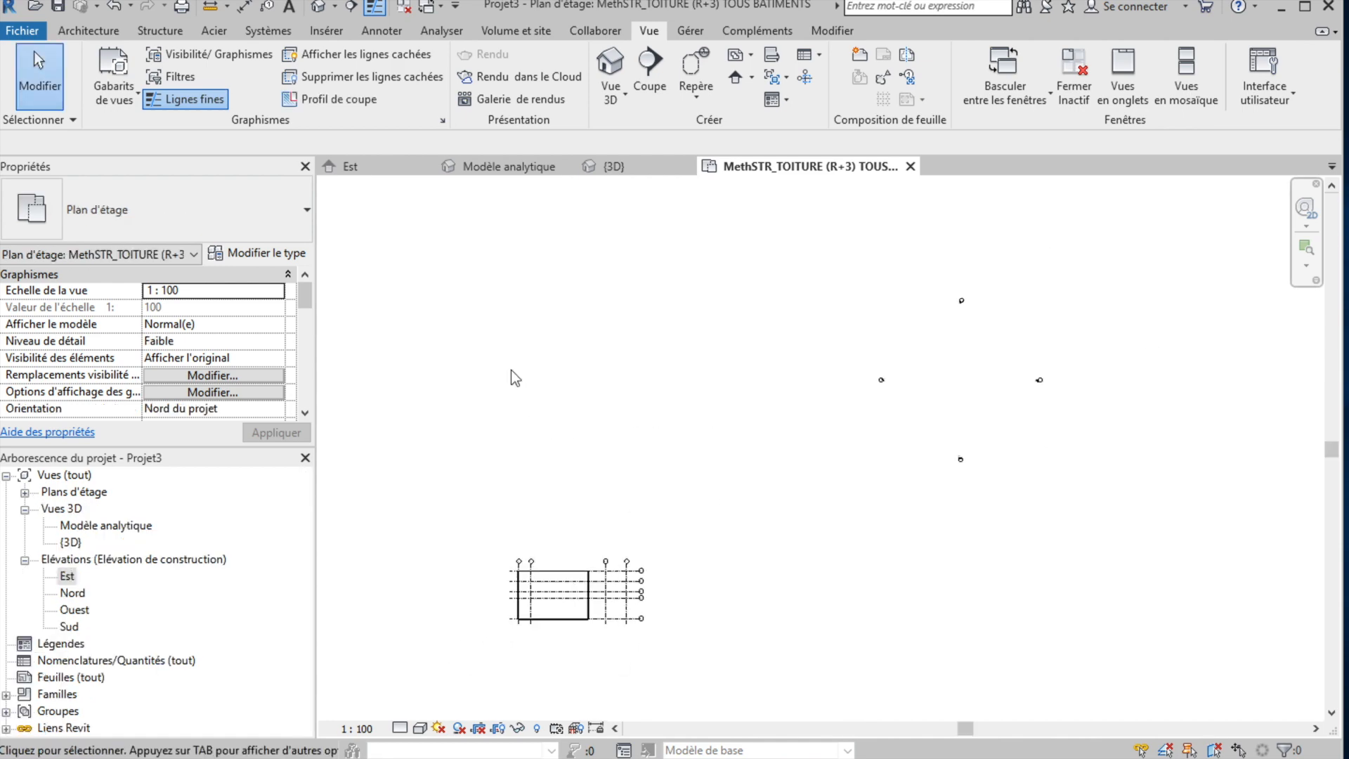
left_click(752, 57)
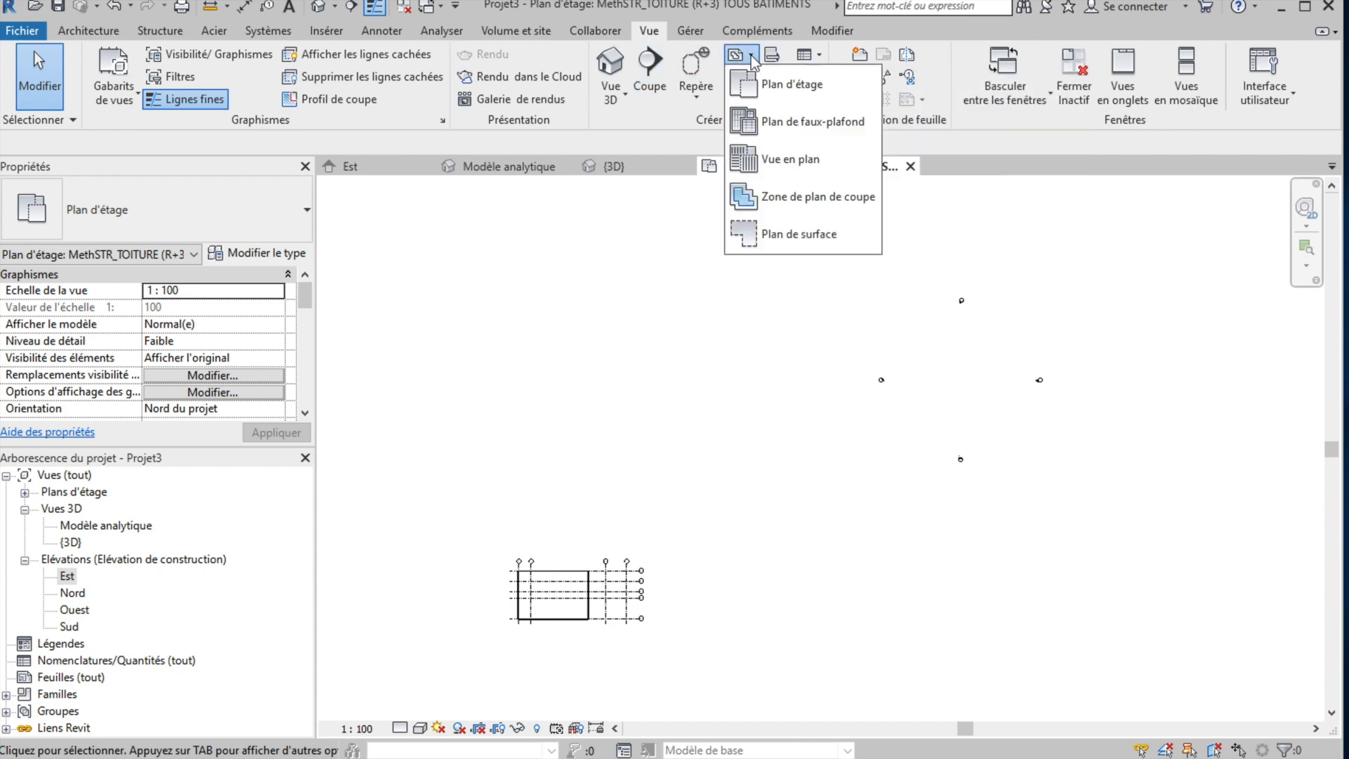
left_click(773, 160)
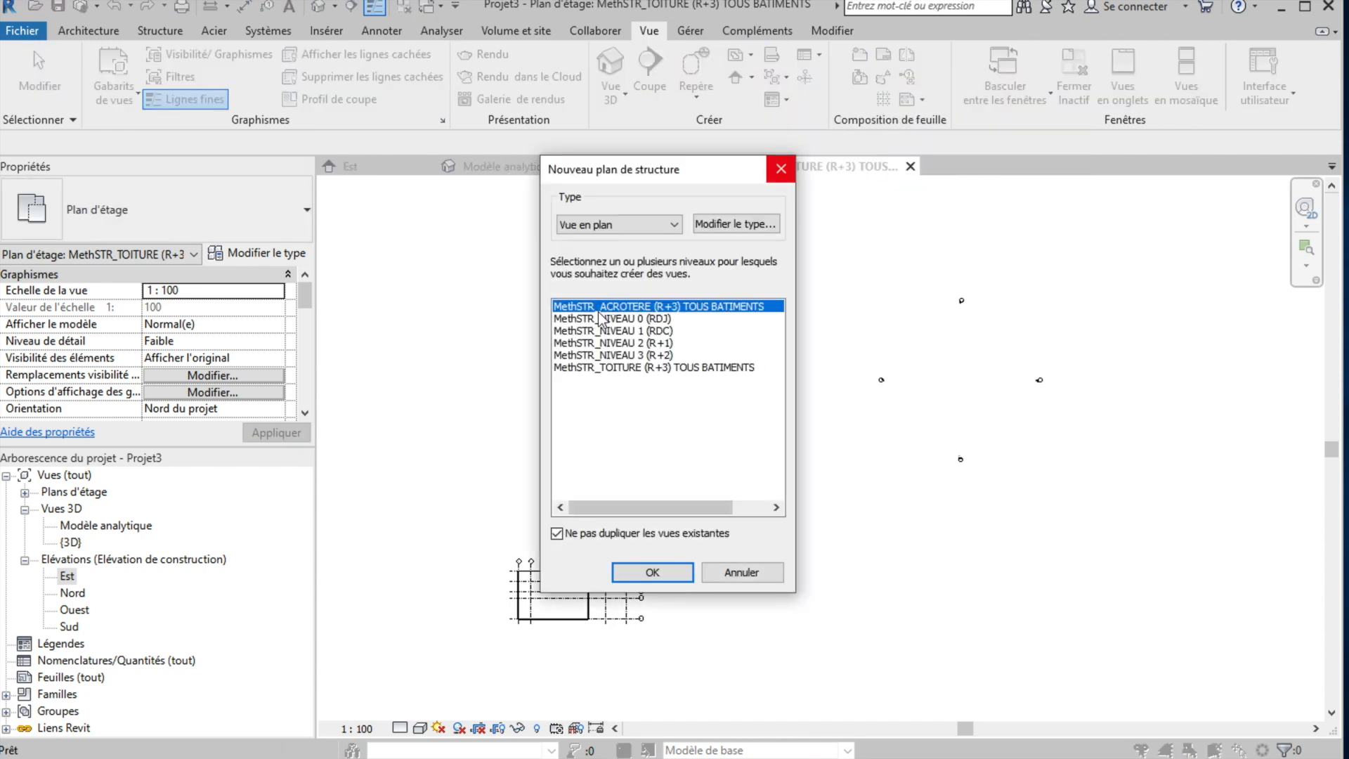
left_click(635, 320)
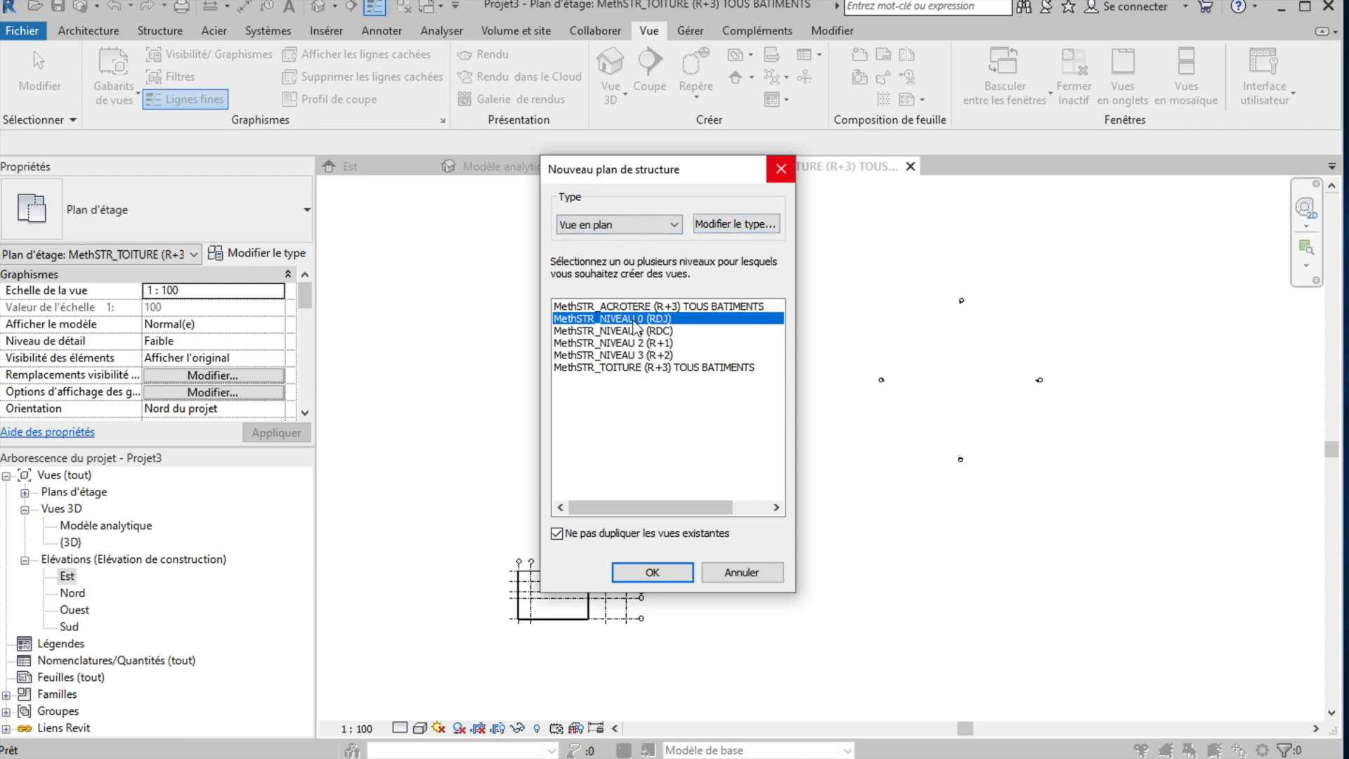
left_click(639, 369, "shift")
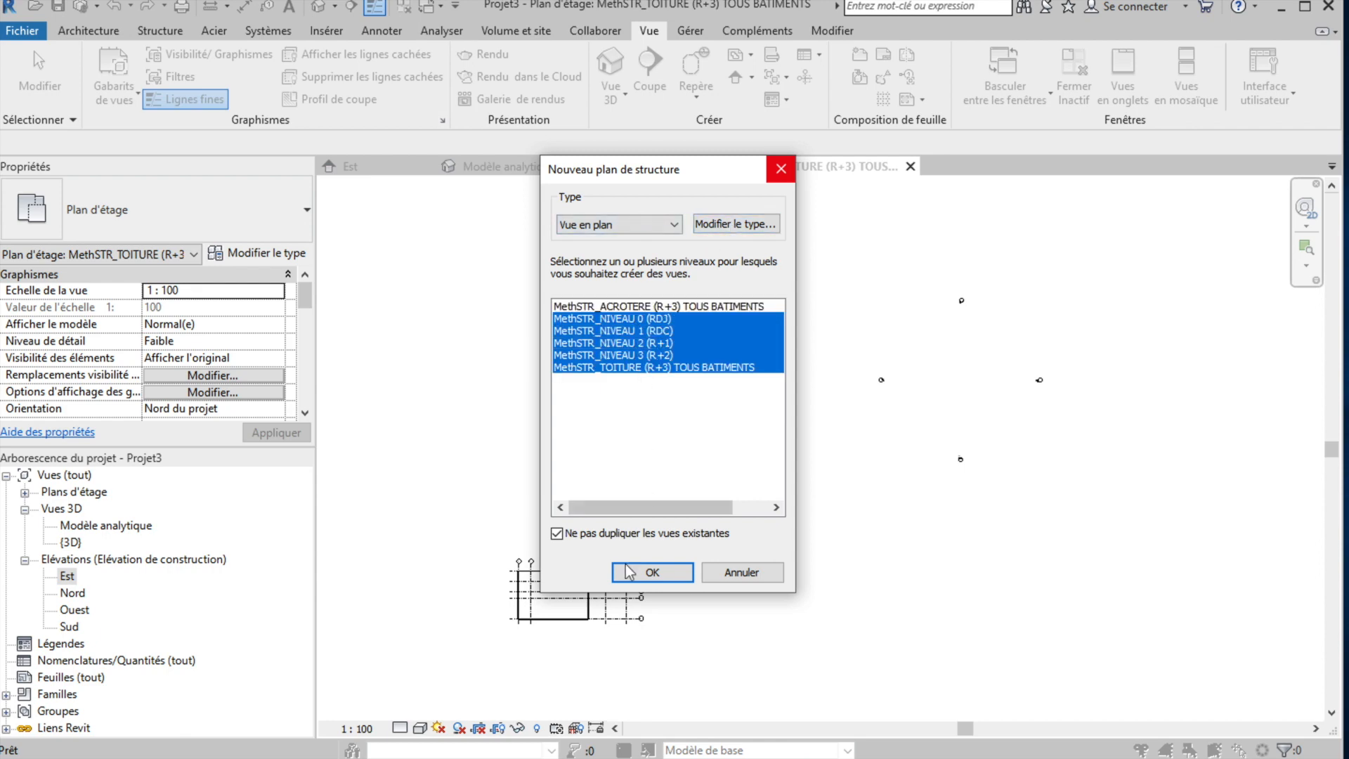
left_click(648, 574)
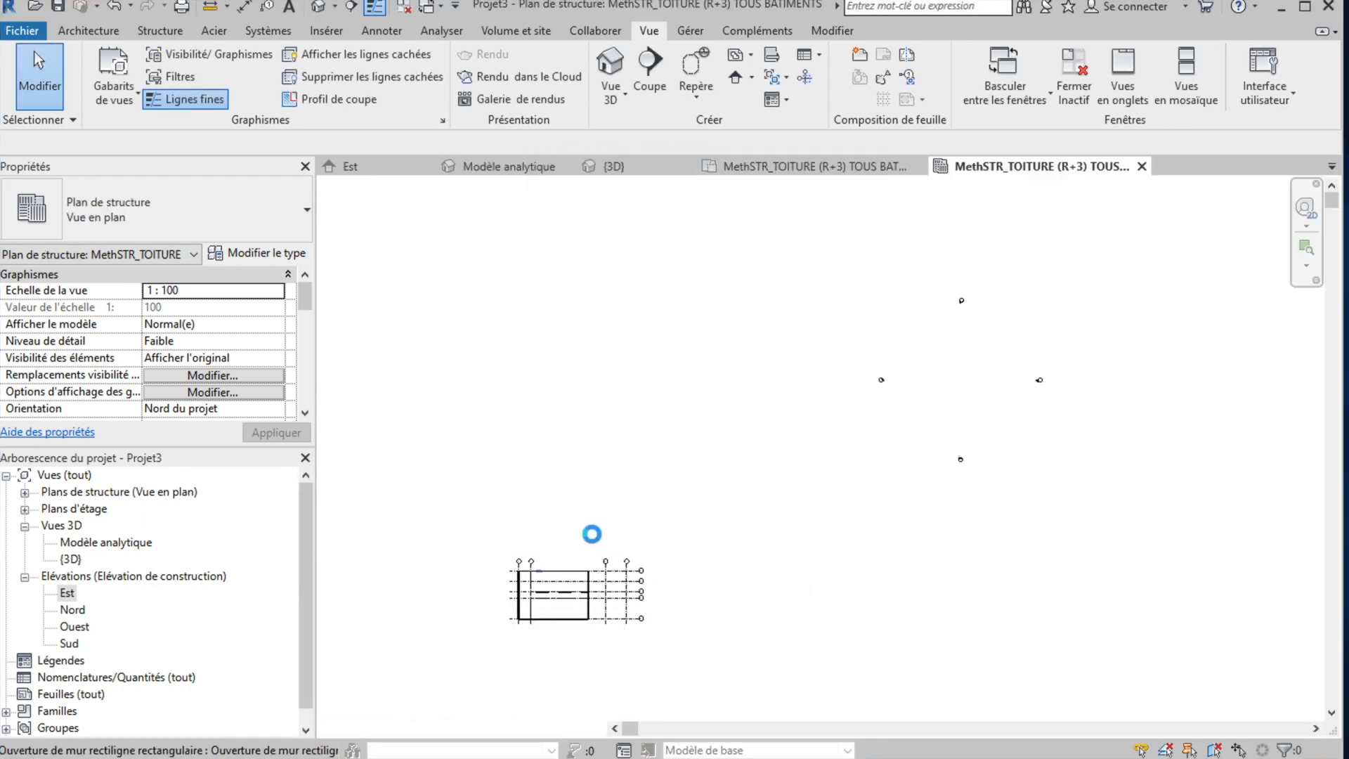
Examine the view properties of the Est elevation down to its identification data.
left_click(305, 413)
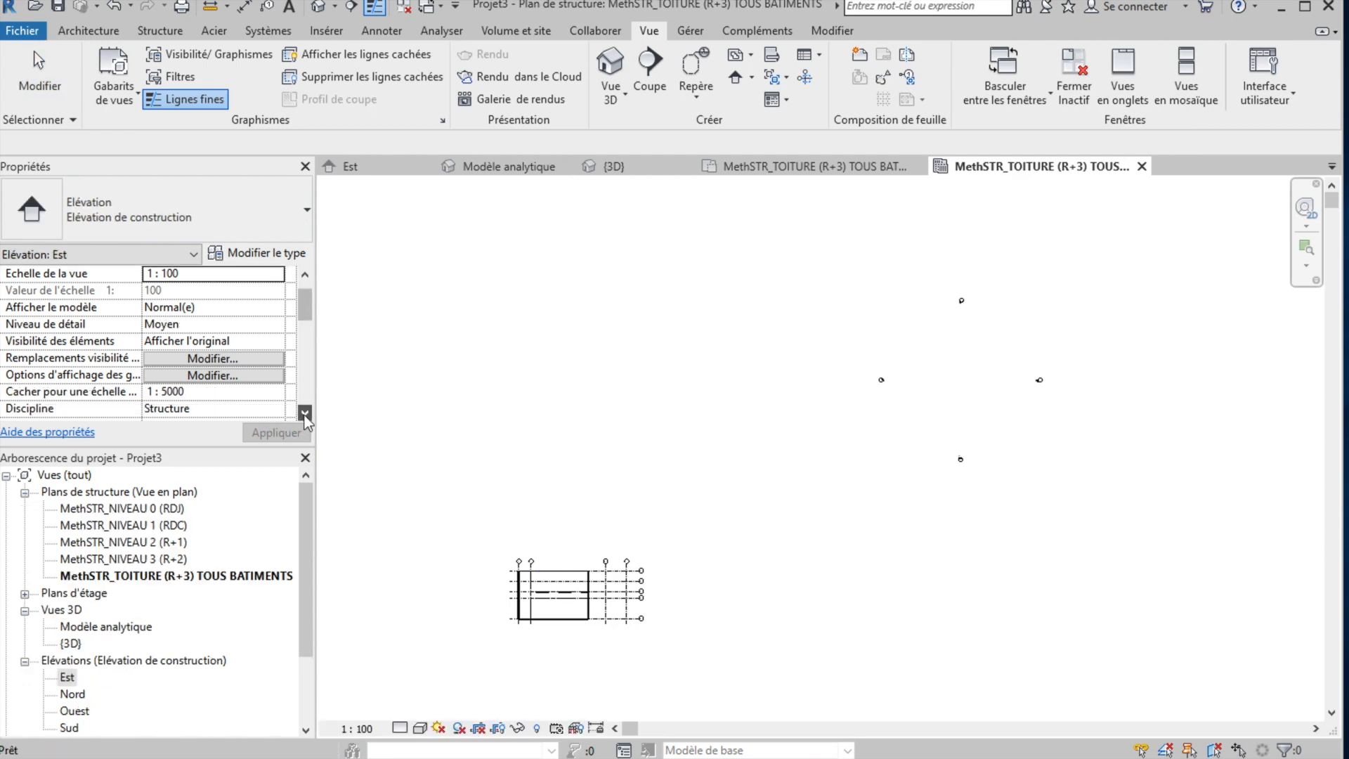
left_click(305, 414)
left_click(305, 414)
left_click(305, 414)
left_click(305, 414)
left_click(305, 414)
left_click(305, 414)
left_click(305, 414)
left_click(305, 414)
left_click(305, 414)
left_click(305, 414)
left_click(305, 414)
left_click(305, 414)
left_click(305, 414)
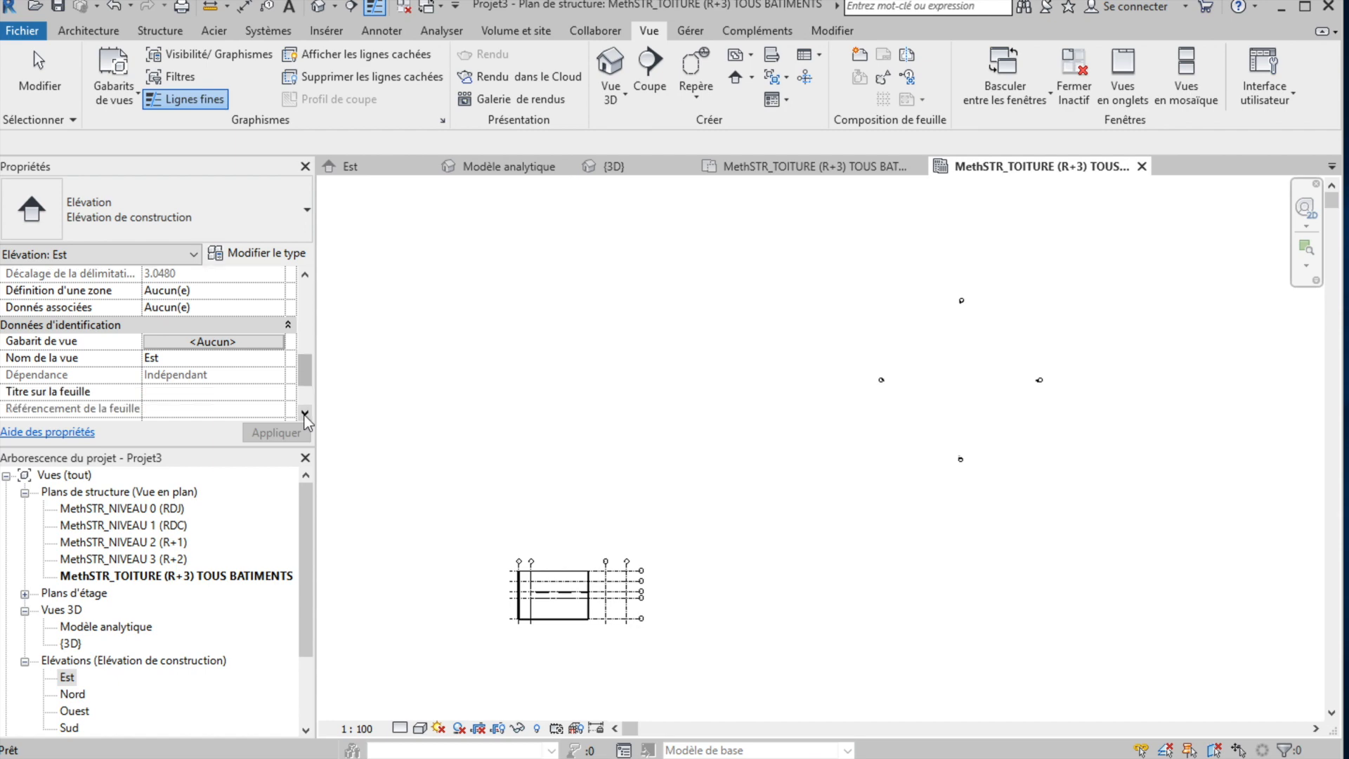
Move the four elevation markers together so they surround the building and its grids in the MethSTR_TOITURE (R+3) structural plan.
scroll(524, 635, "down", 5)
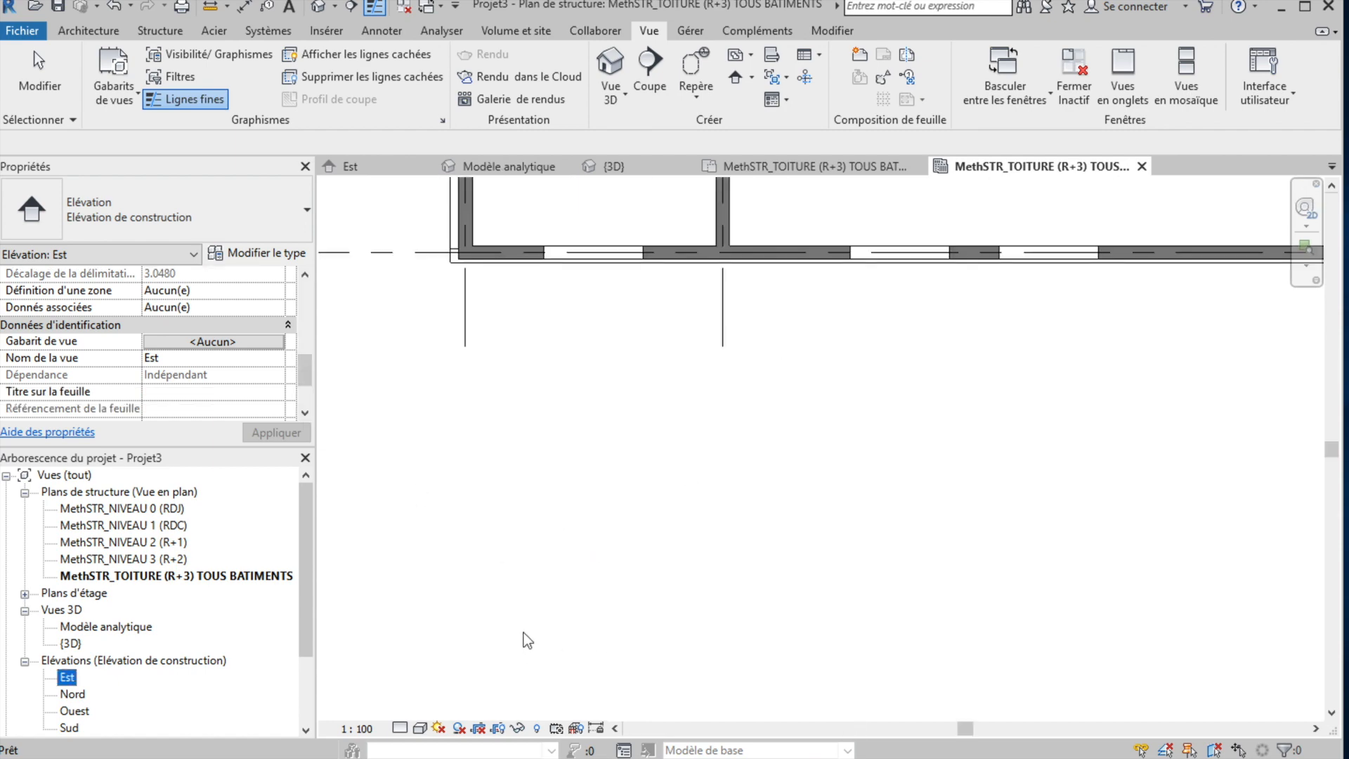
left_click(684, 372)
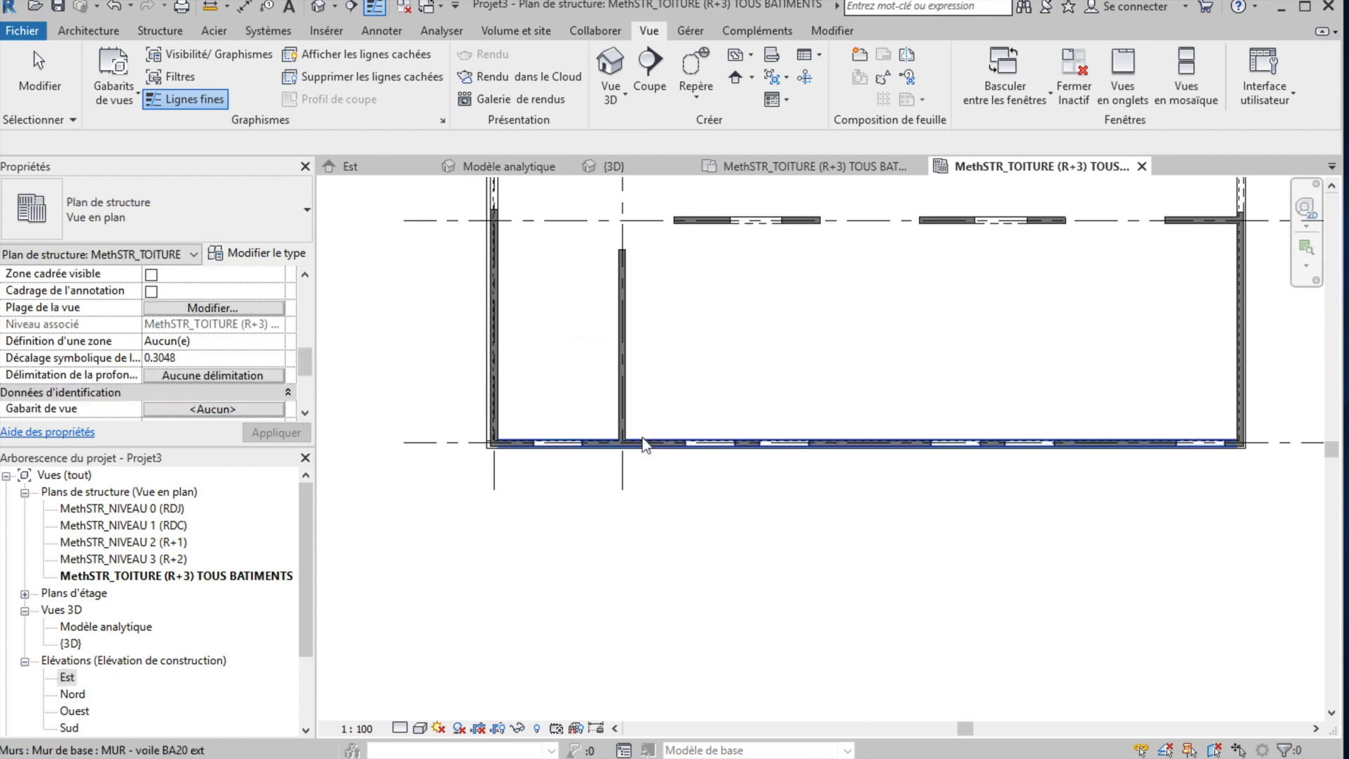
scroll(687, 393, "down", 8)
scroll(690, 412, "down", 3)
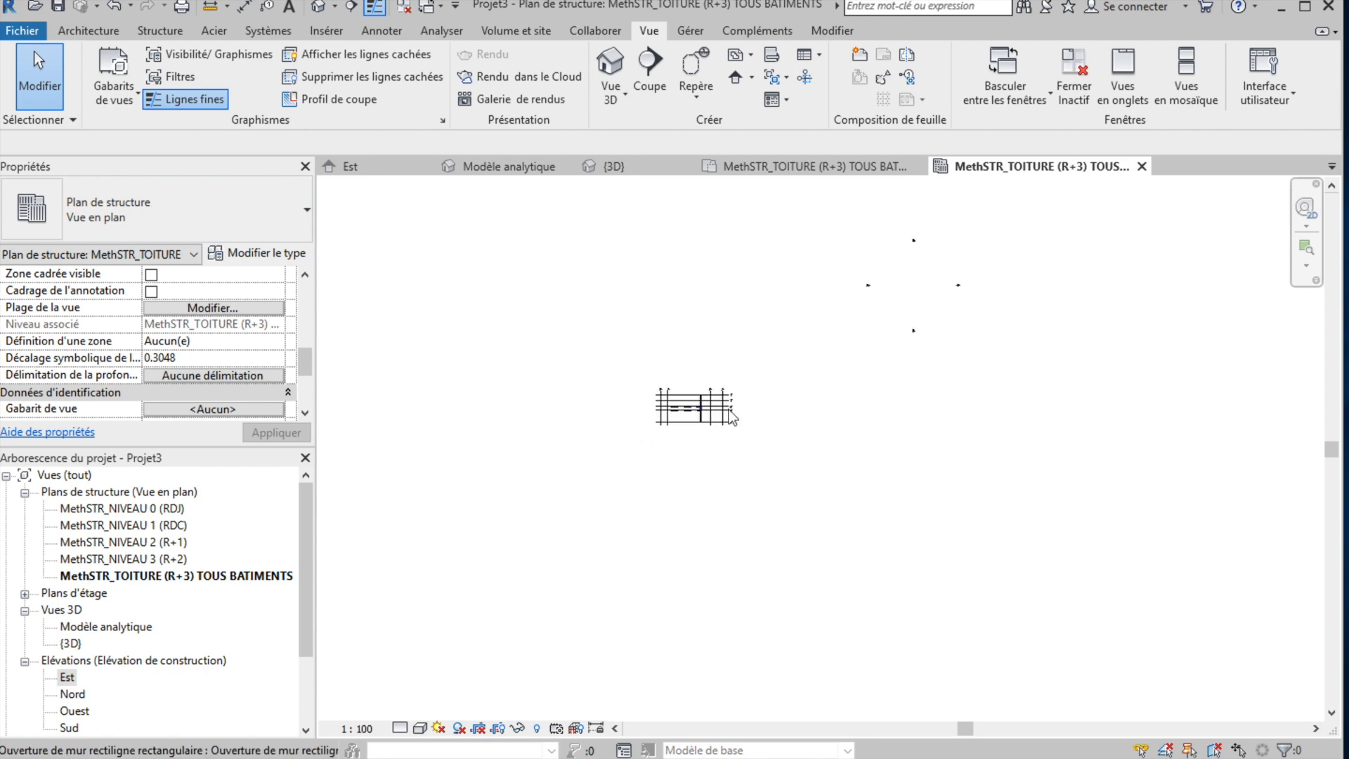
left_click_drag(856, 228, 991, 378)
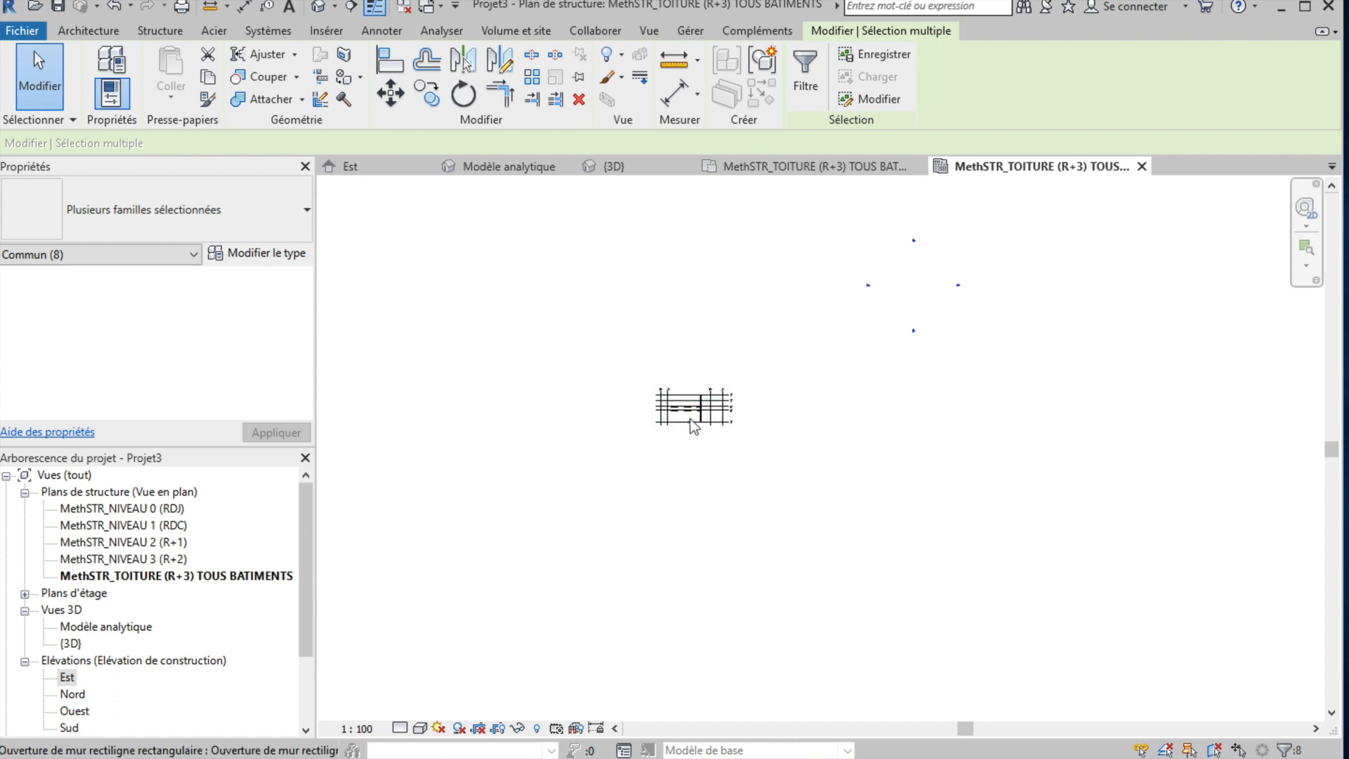
left_click(390, 92)
left_click(913, 281)
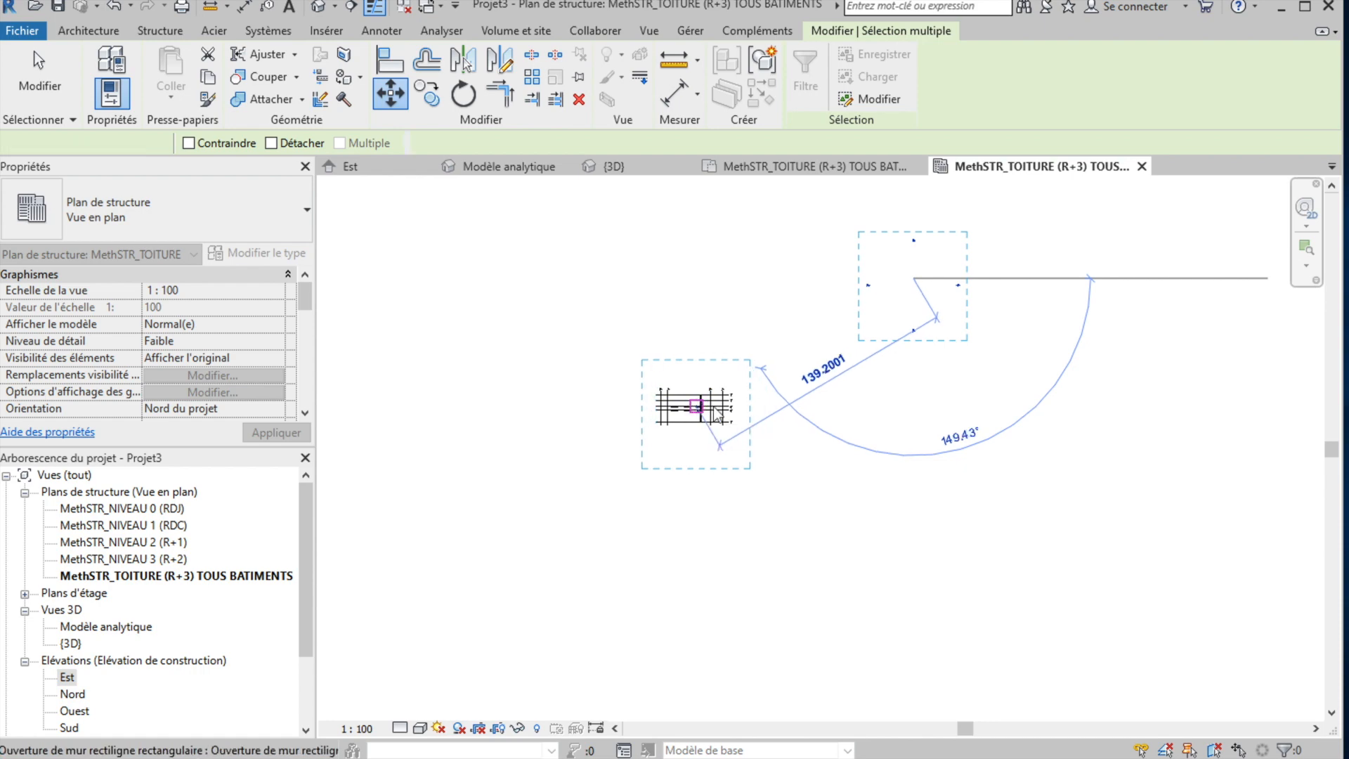
left_click(700, 411)
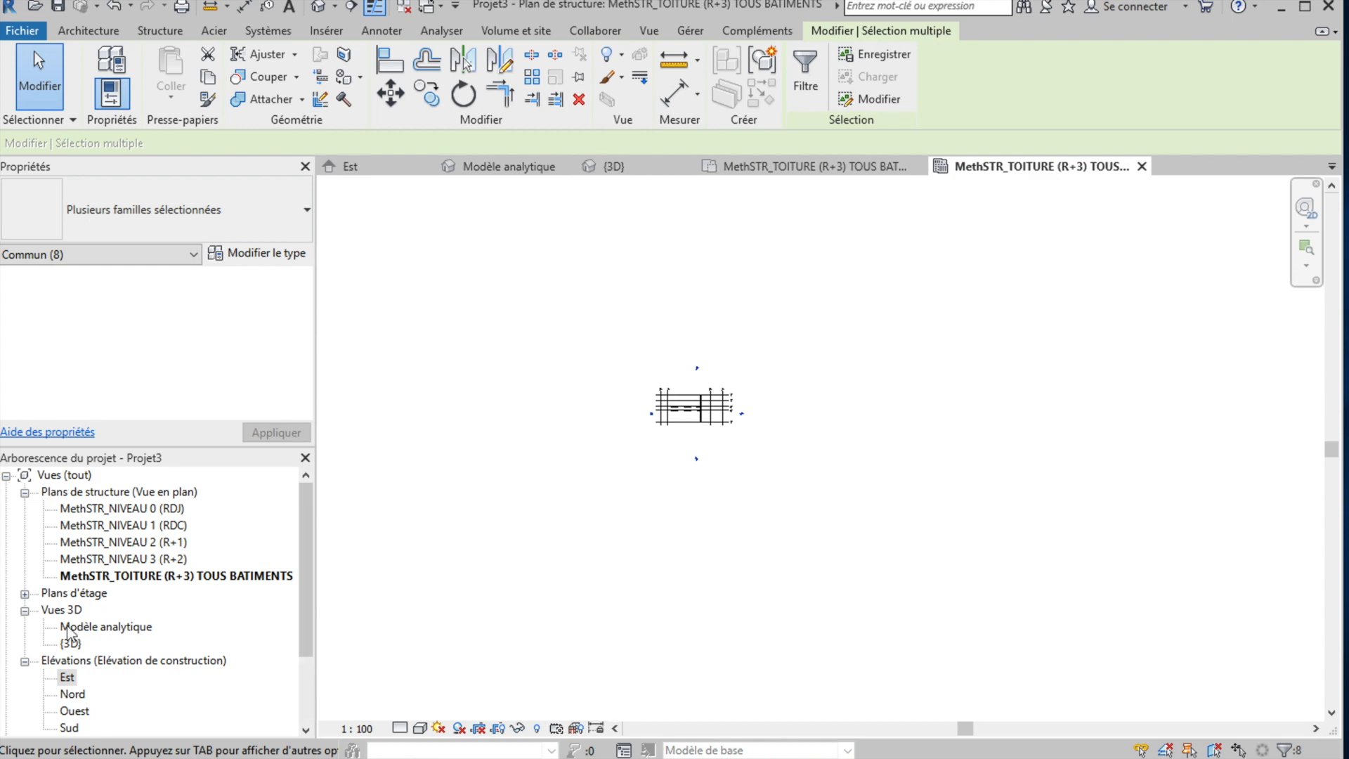
Open the Est, Nord, Ouest and Sud elevations one after another to check how each shows the building.
double_click(66, 678)
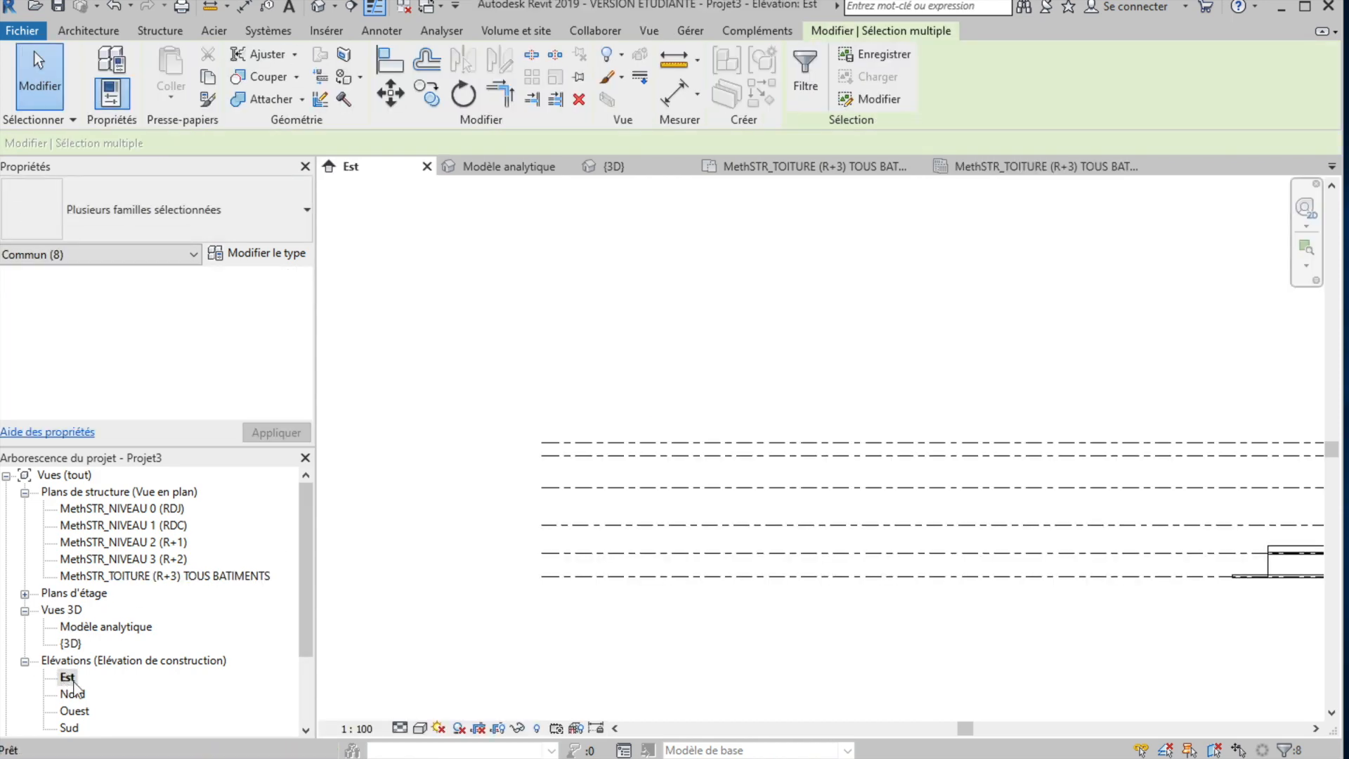
scroll(994, 563, "up", 5)
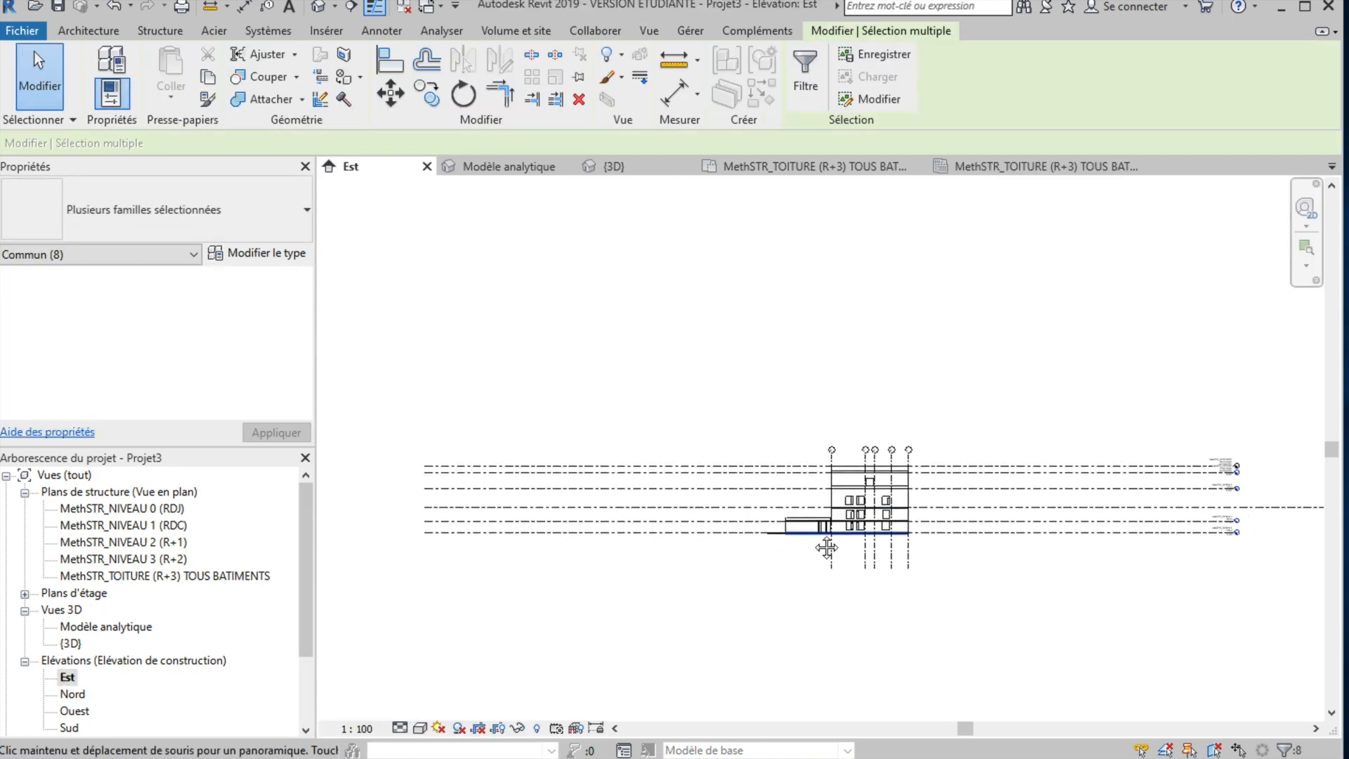
scroll(594, 583, "down", 3)
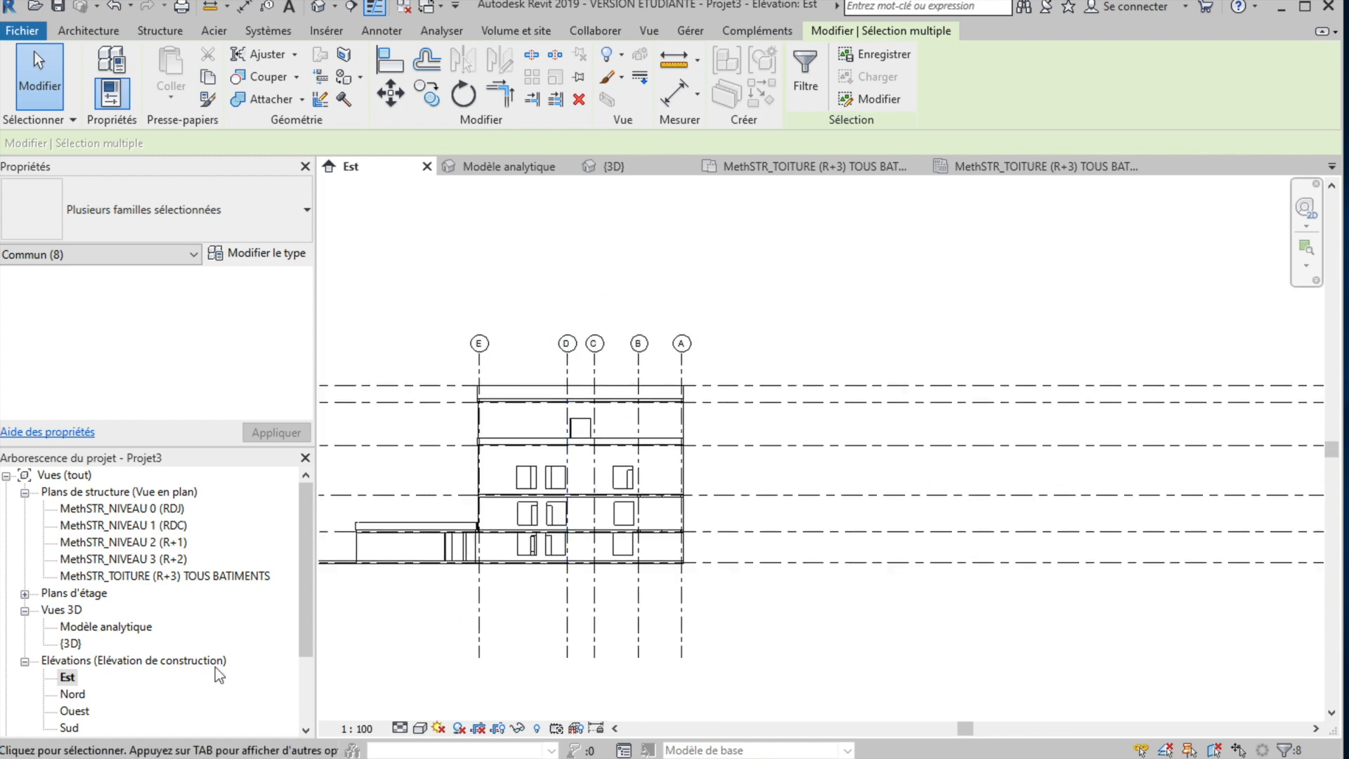
double_click(78, 695)
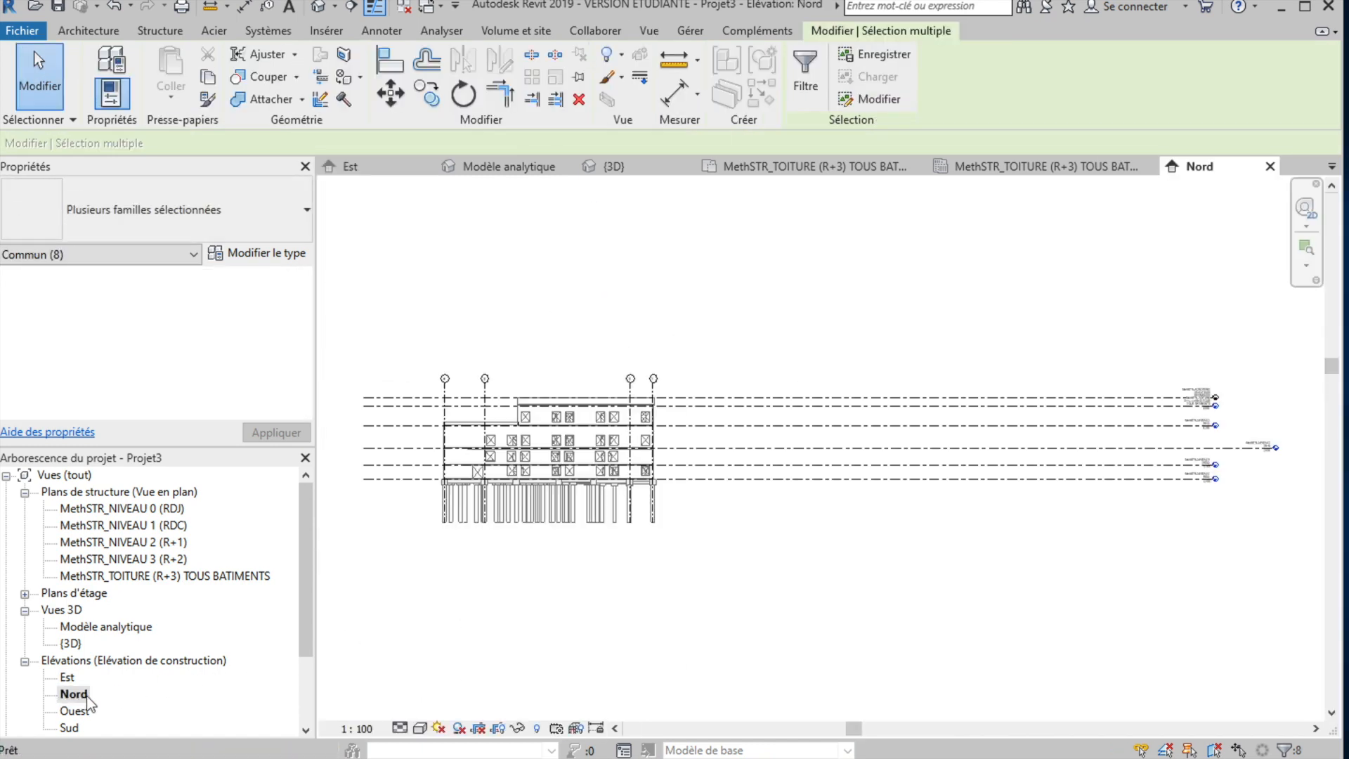
double_click(73, 710)
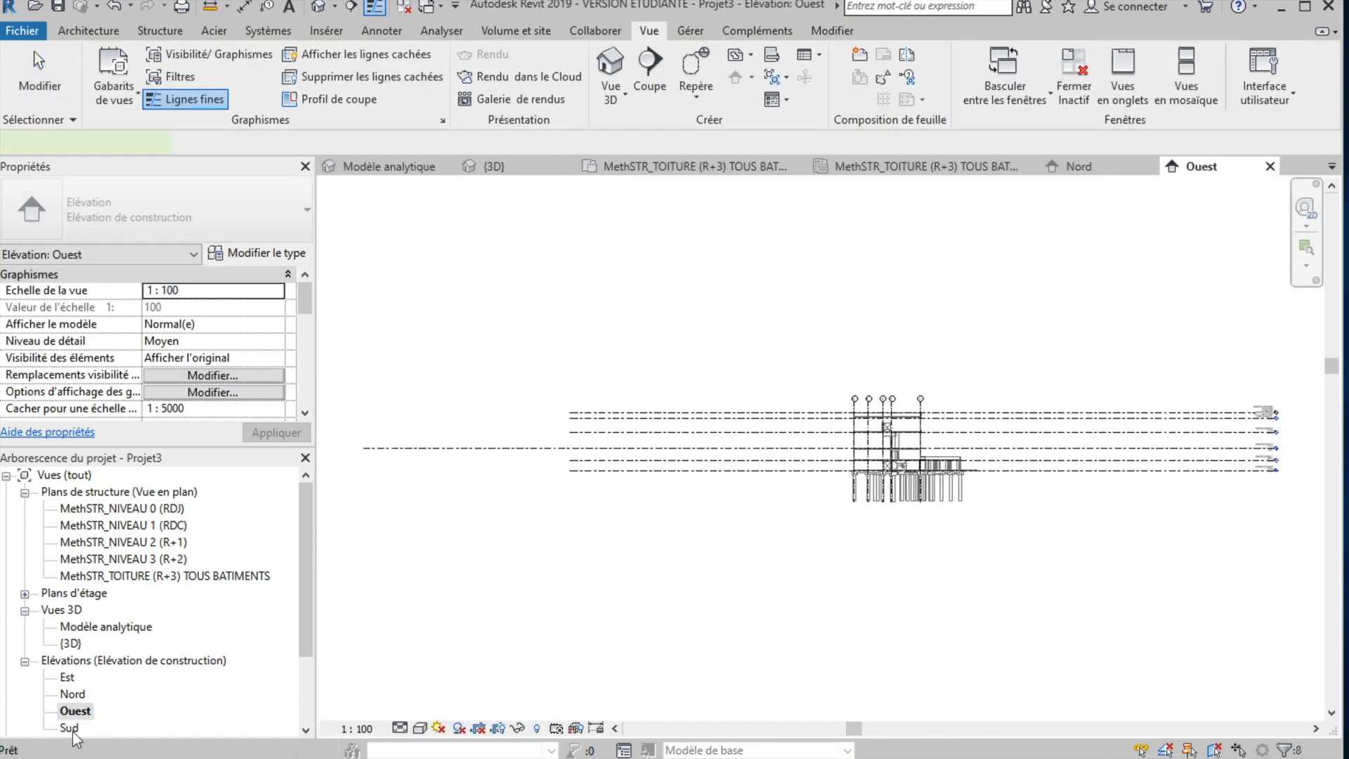
left_click(70, 727)
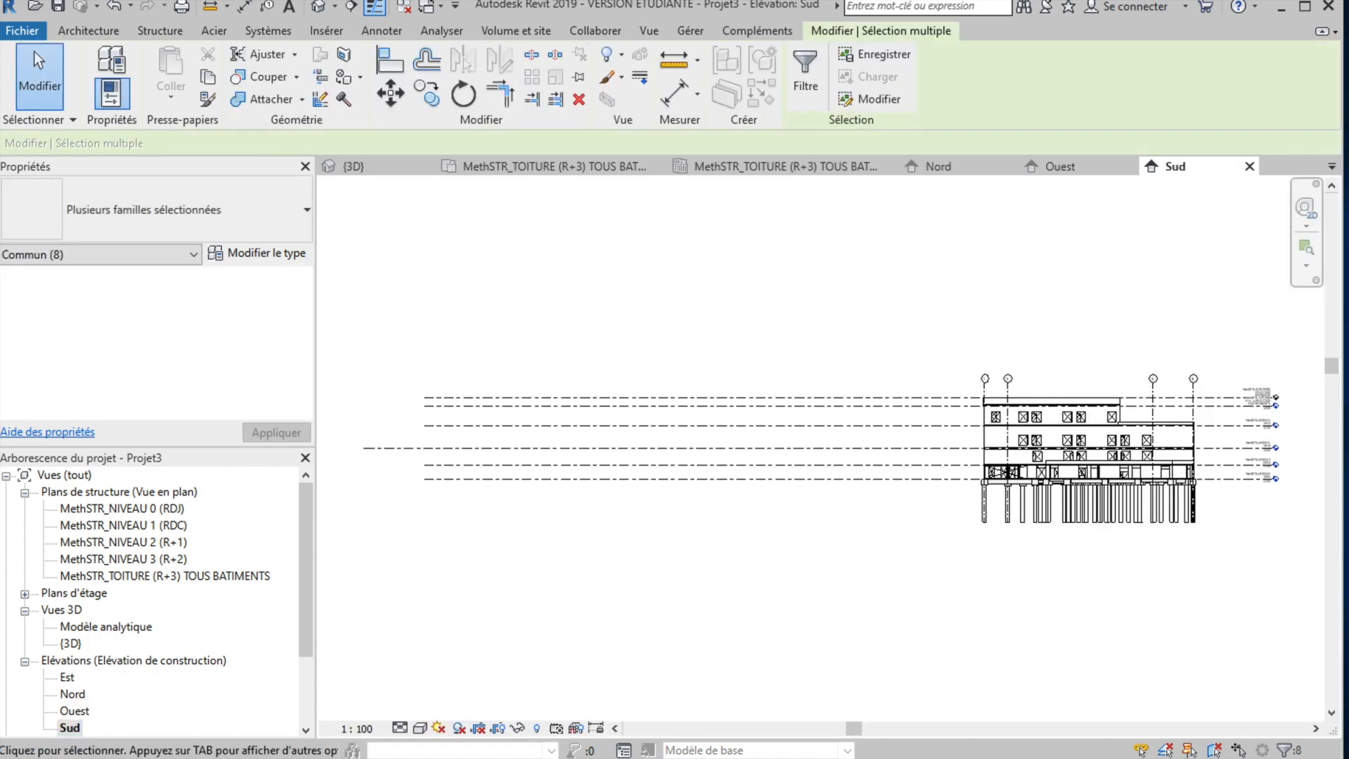